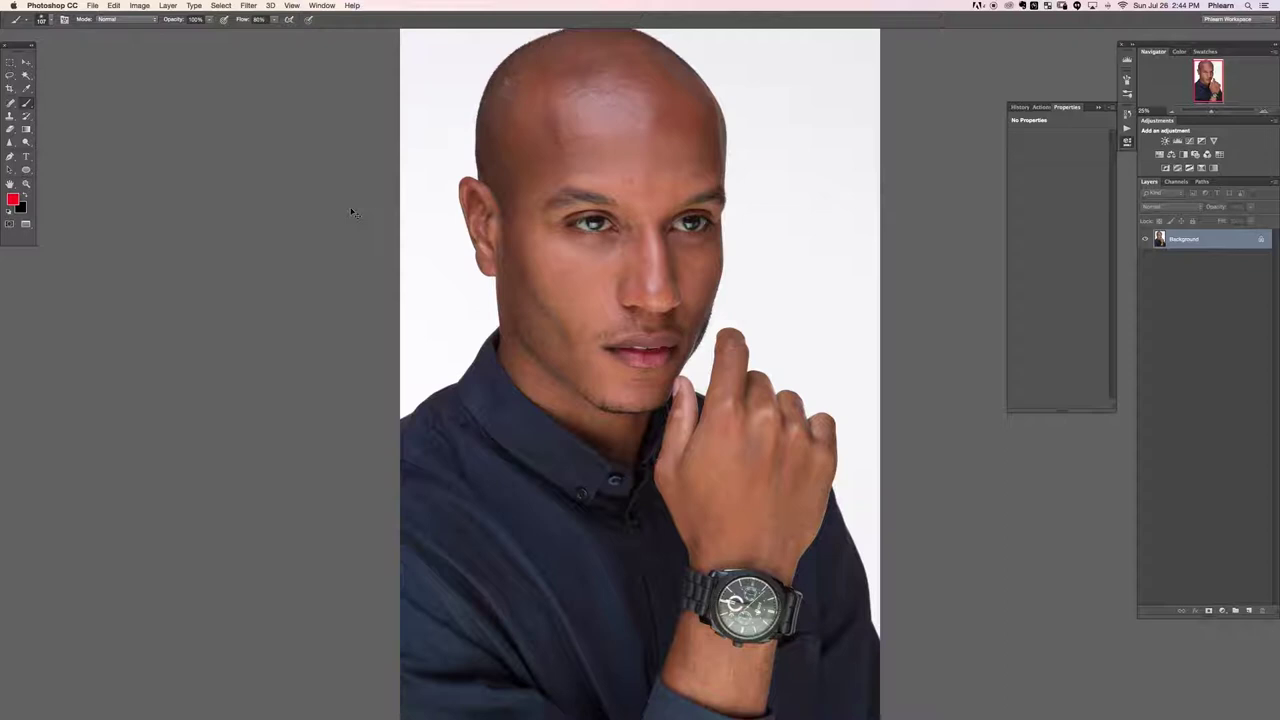
Create a new empty layer above the Background and switch to the Spot Healing Brush.
key(super+plus)
key(super+plus)
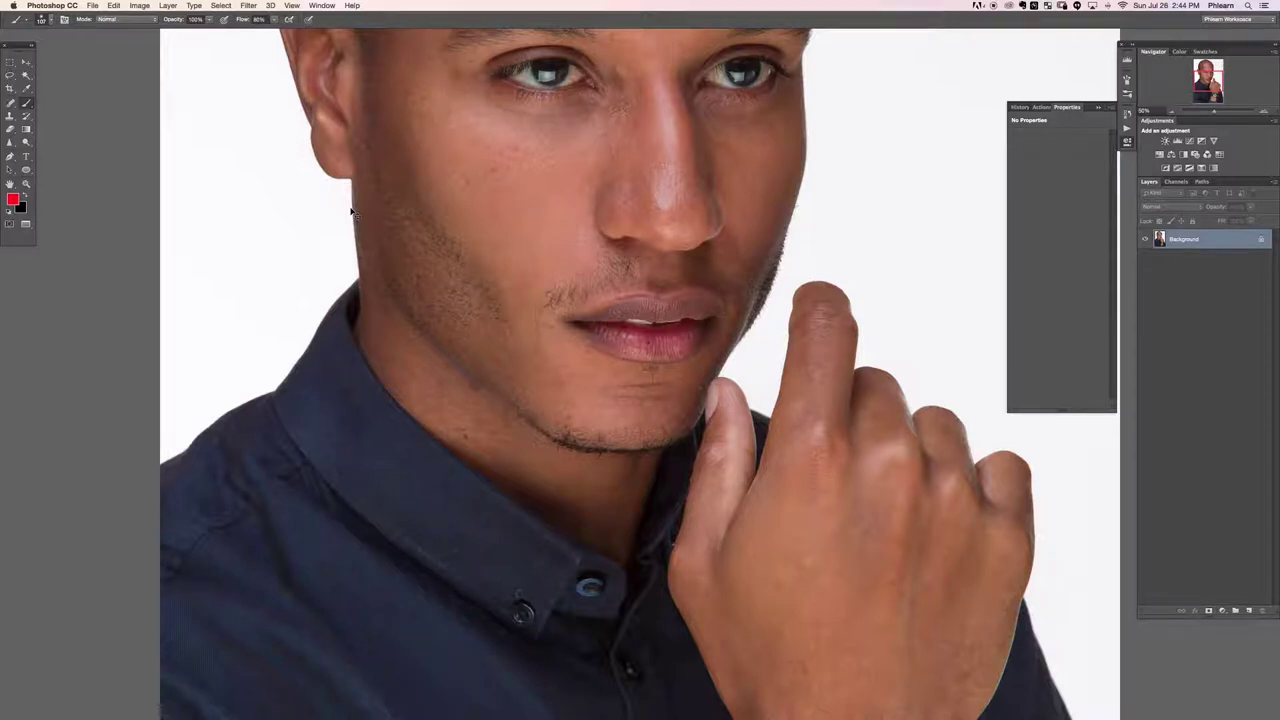
key(super+equal)
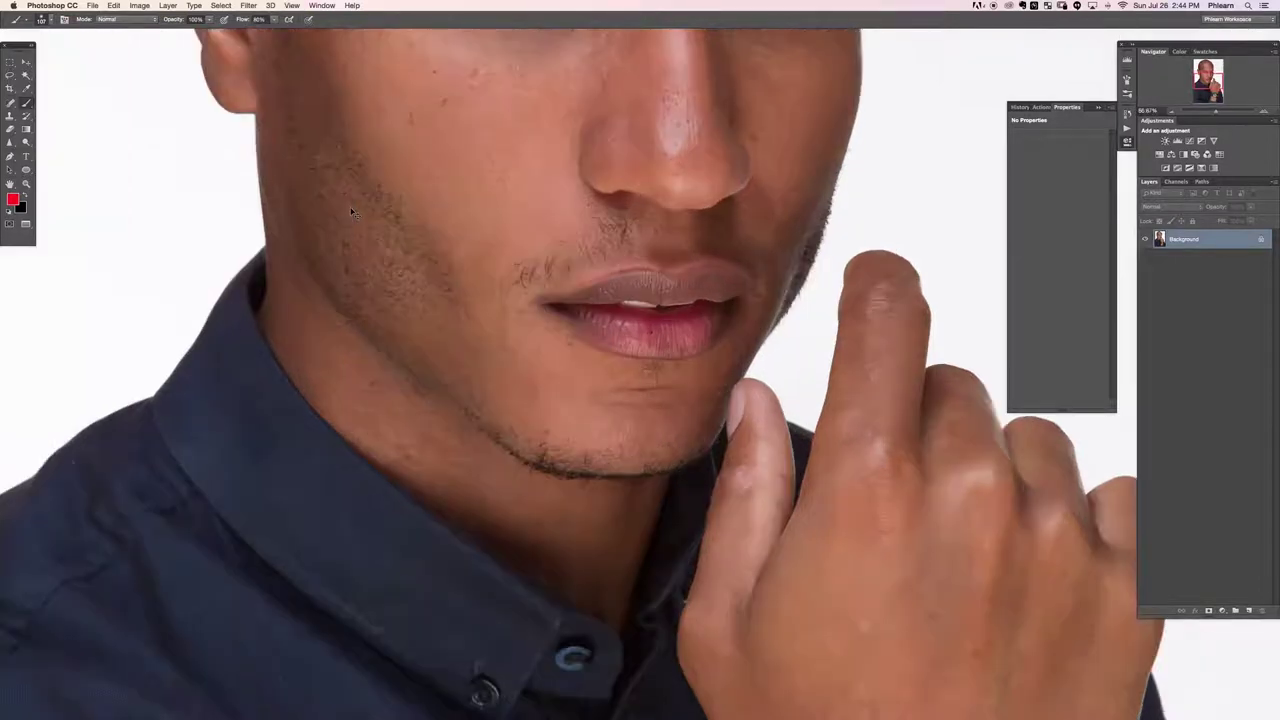
key(super+shift+alt+n)
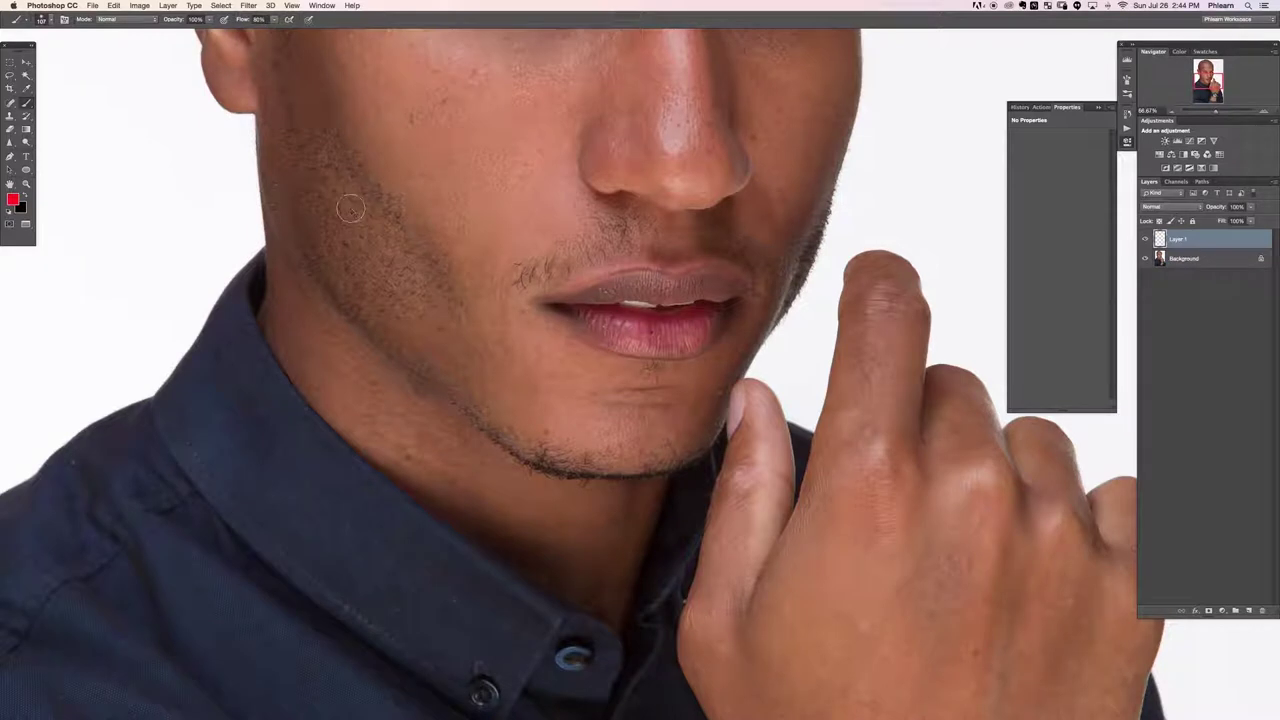
key(j)
key(super+equal)
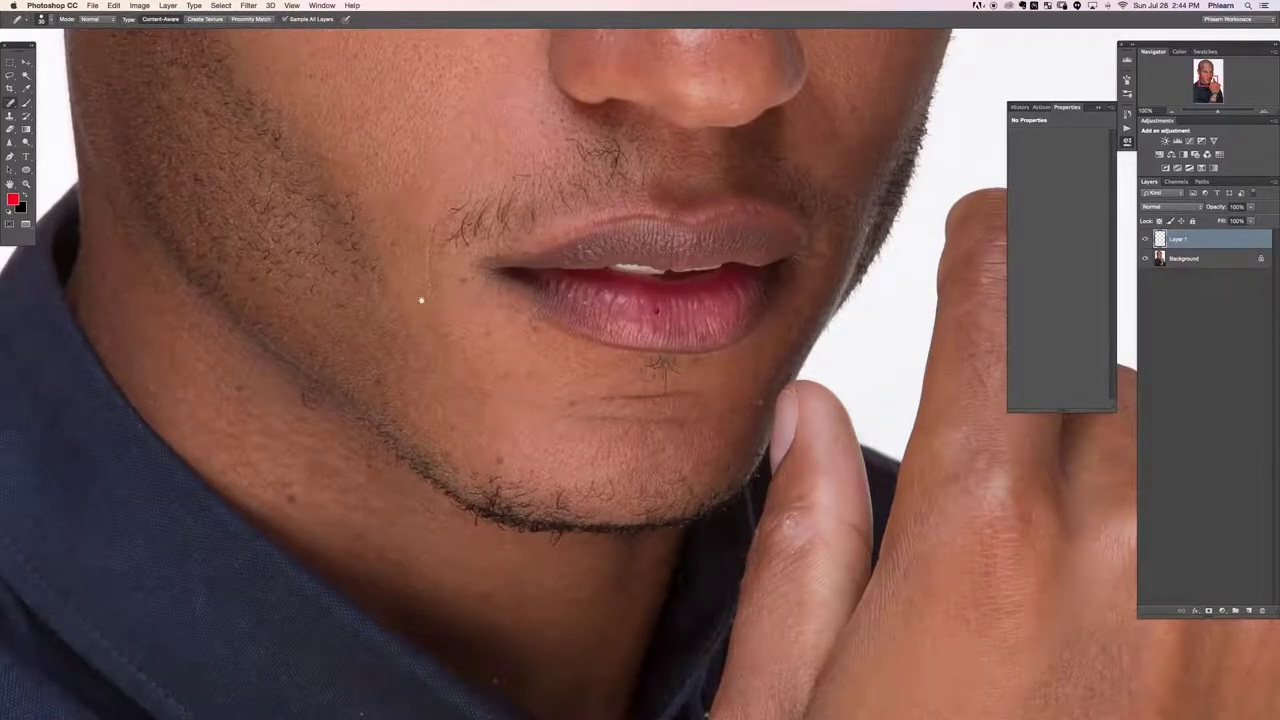
Examine the cheek, jaw and mouth area for stray facial hairs and blemishes.
drag(420, 300, 471, 329)
drag(454, 286, 423, 399)
scroll(445, 420, up, 5)
scroll(445, 420, left, 4)
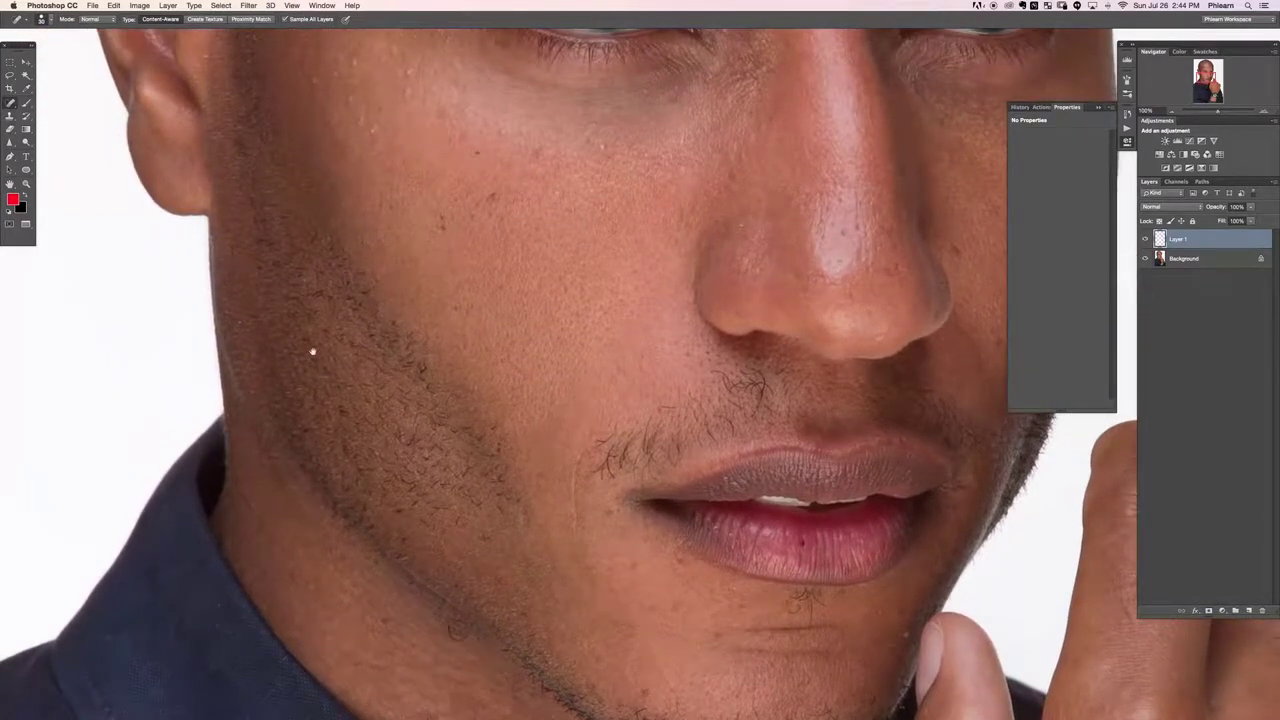
scroll(330, 374, up, 3)
scroll(380, 486, down, 3)
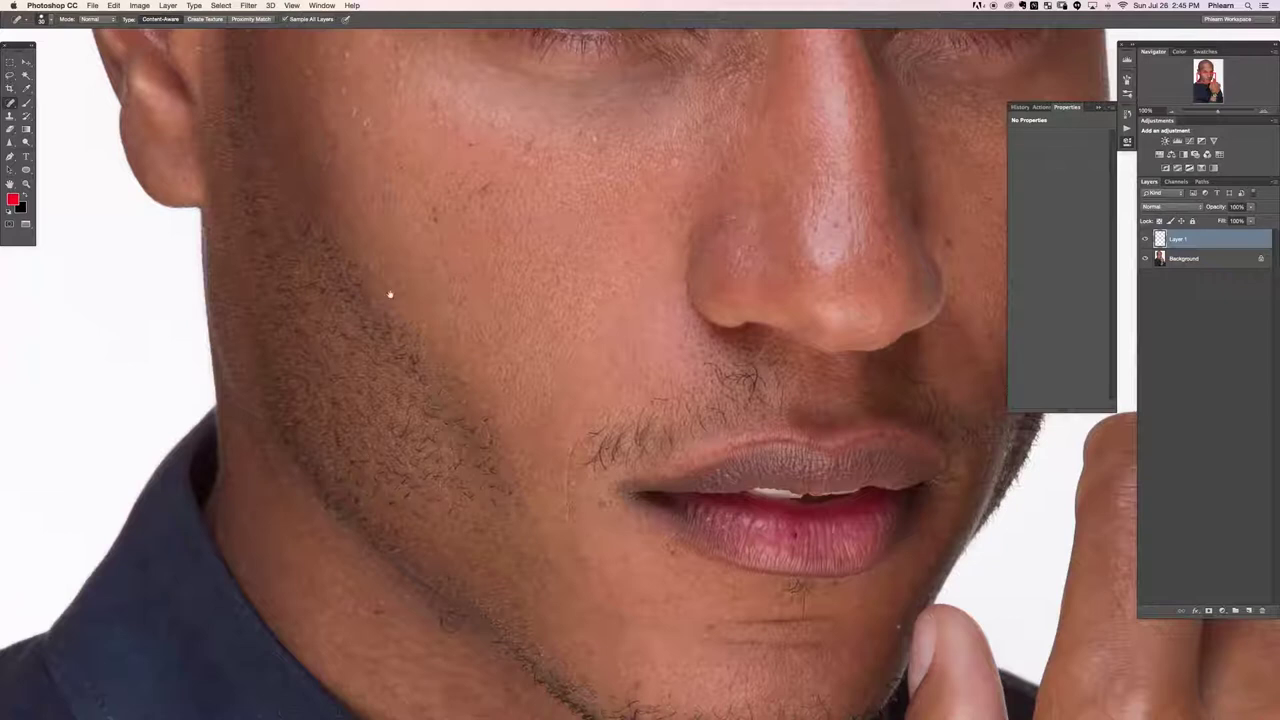
scroll(383, 377, down, 4)
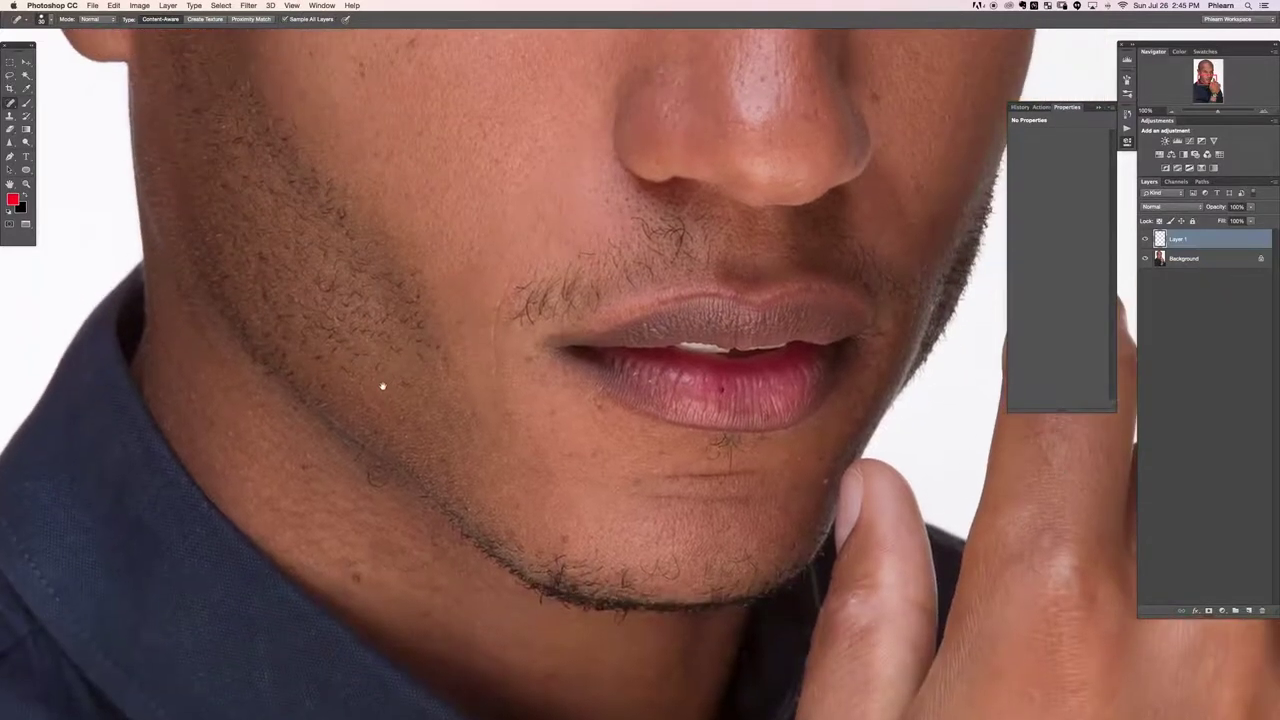
scroll(486, 543, up, 3)
drag(468, 510, 239, 513)
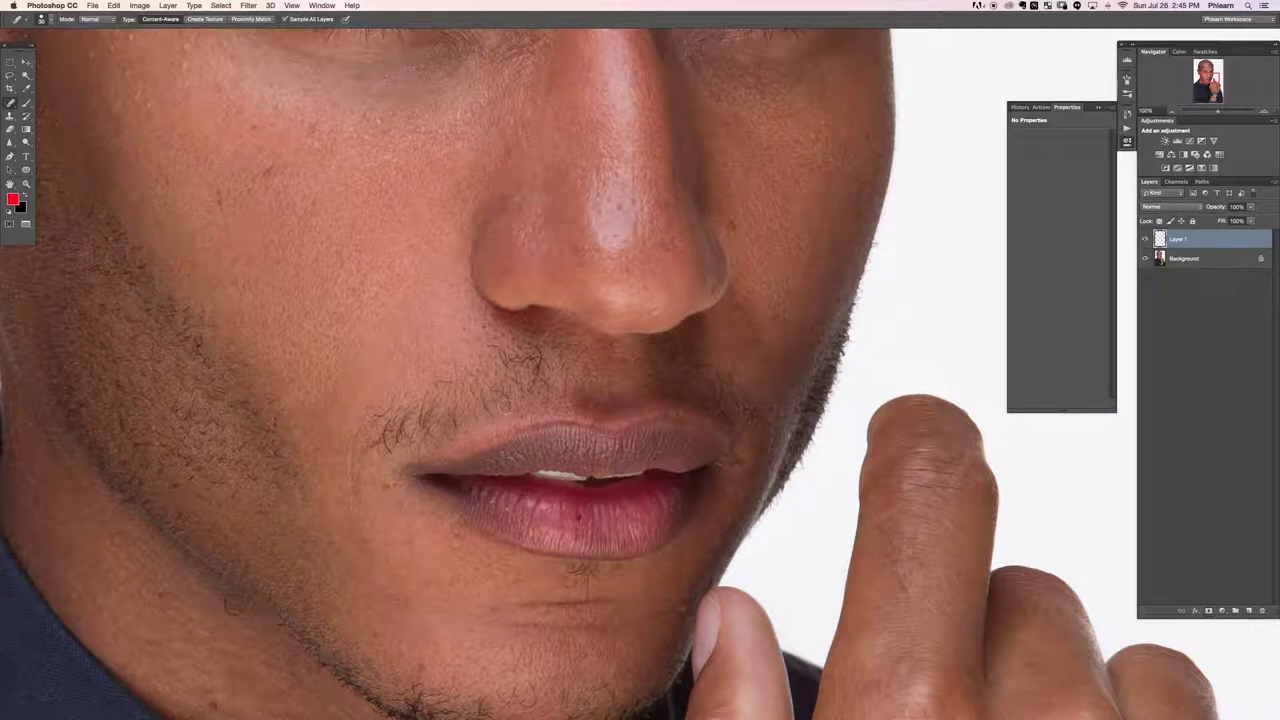
scroll(435, 521, down, 5)
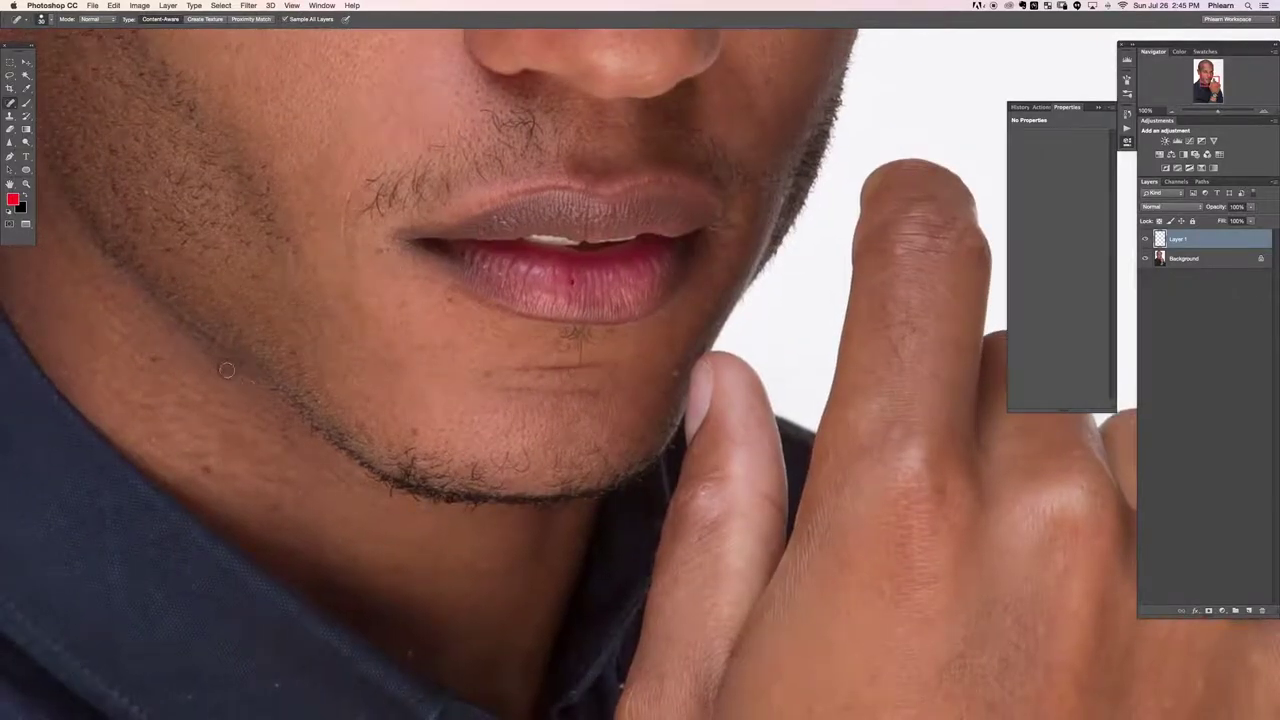
Remove the small dark spot on the lower lip with the Spot Healing Brush.
click(225, 369)
scroll(583, 383, up, 7)
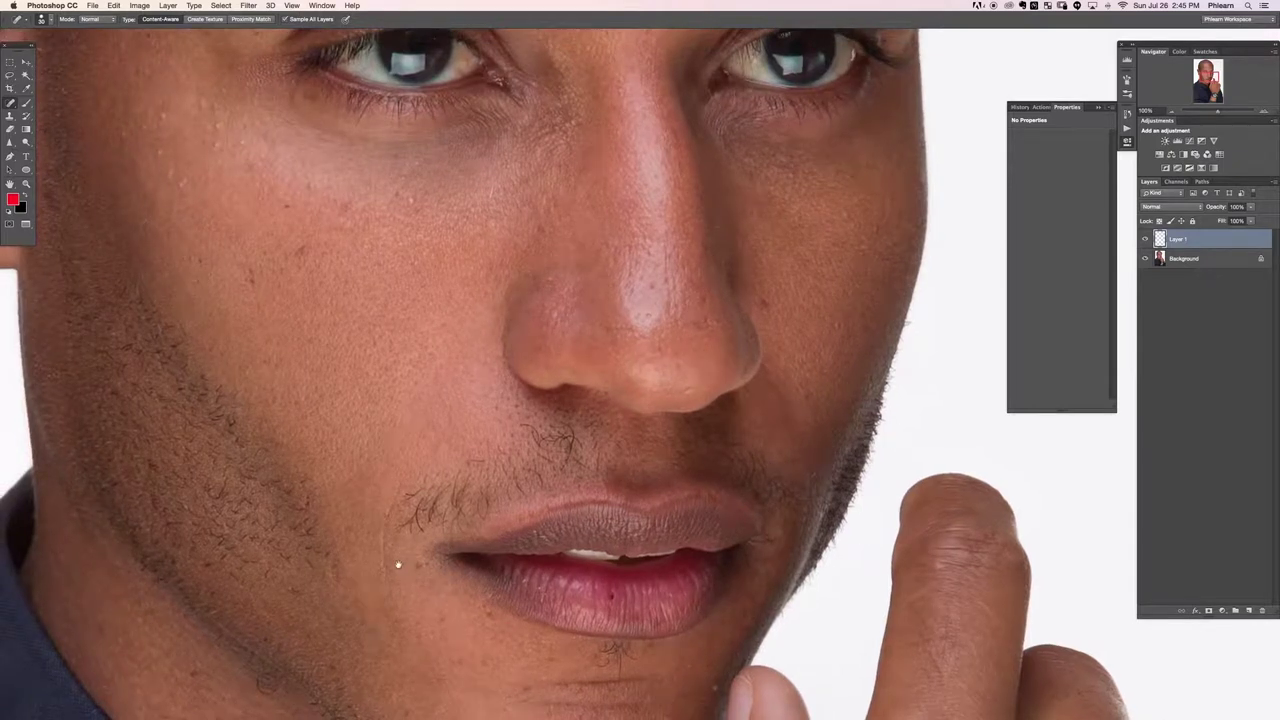
scroll(400, 560, down, 3)
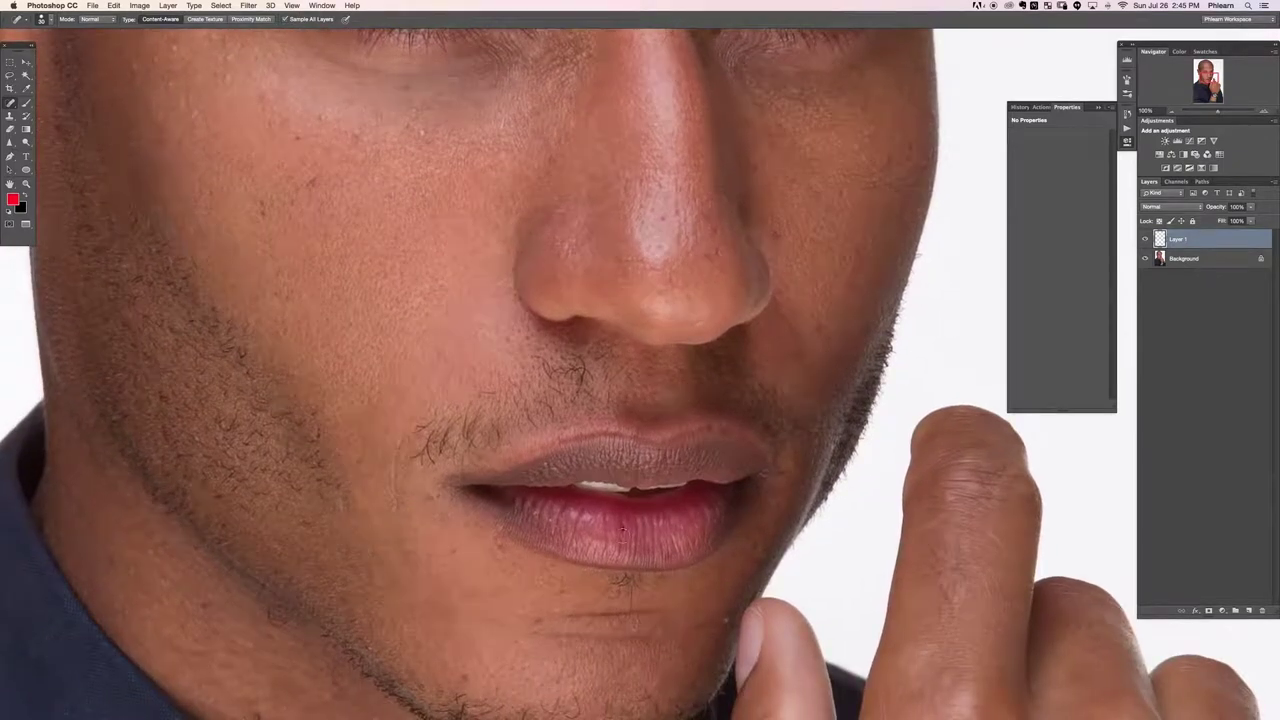
click(622, 526)
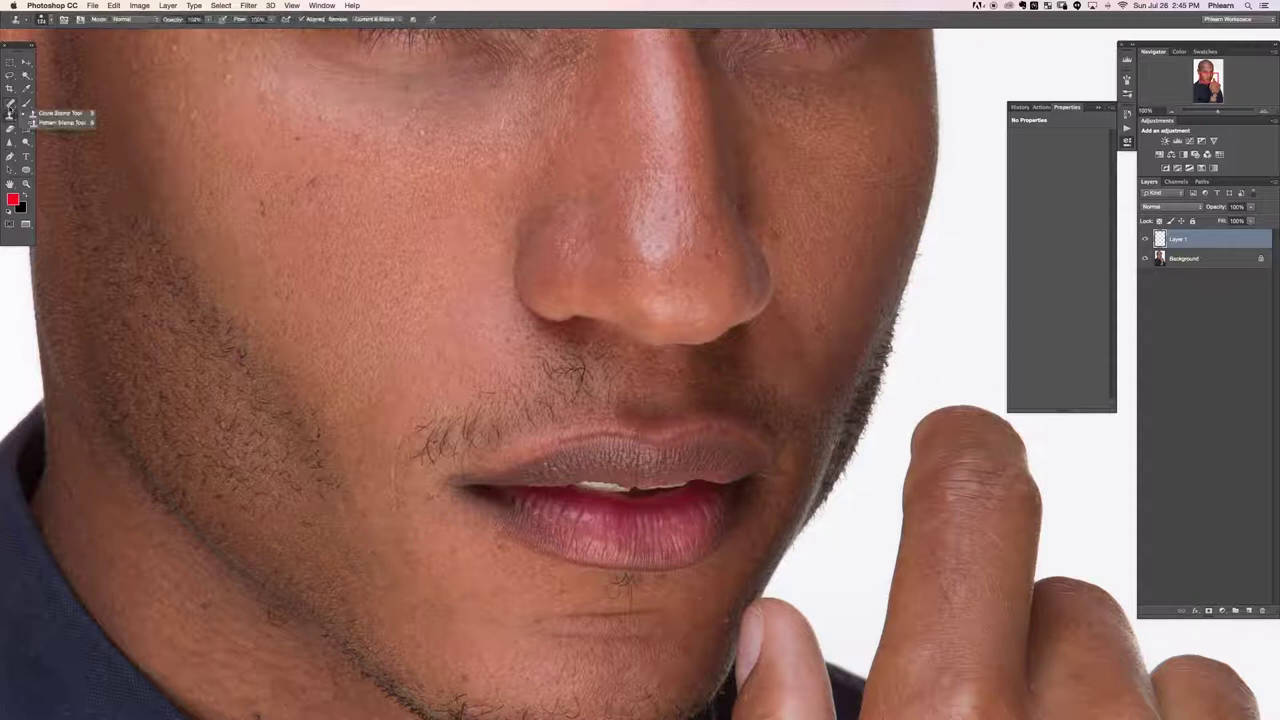
click(11, 104)
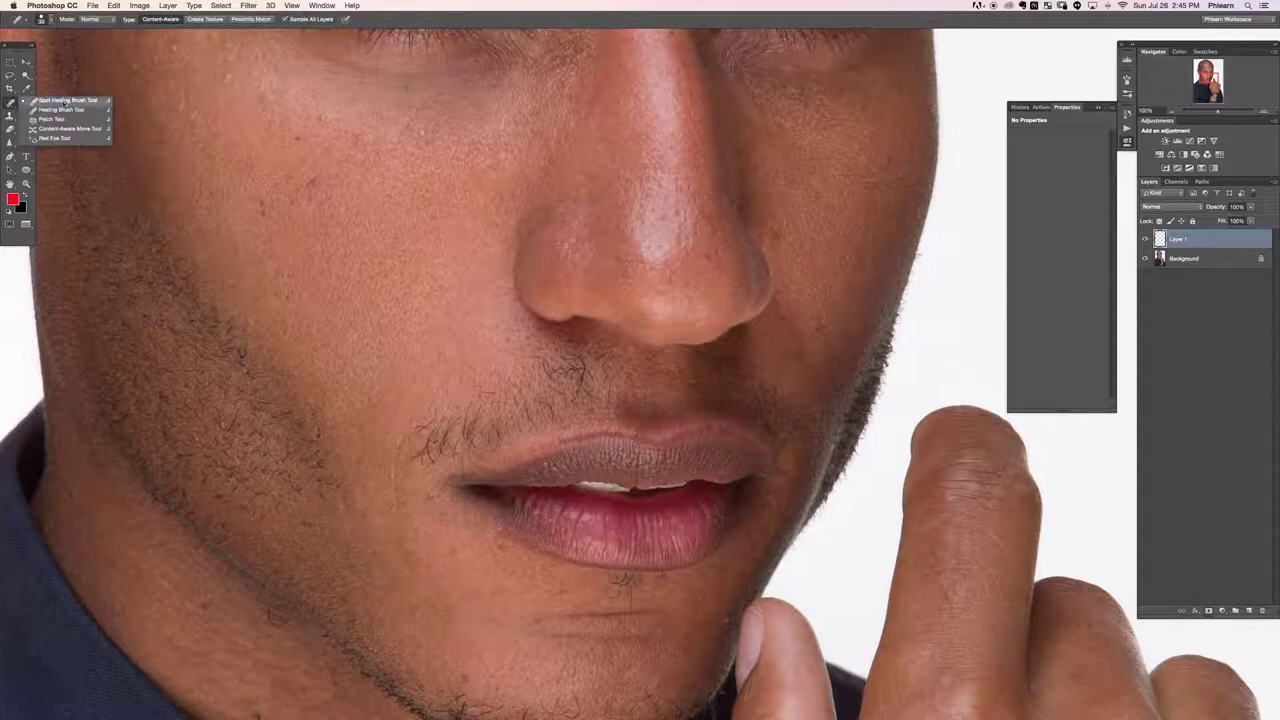
click(62, 108)
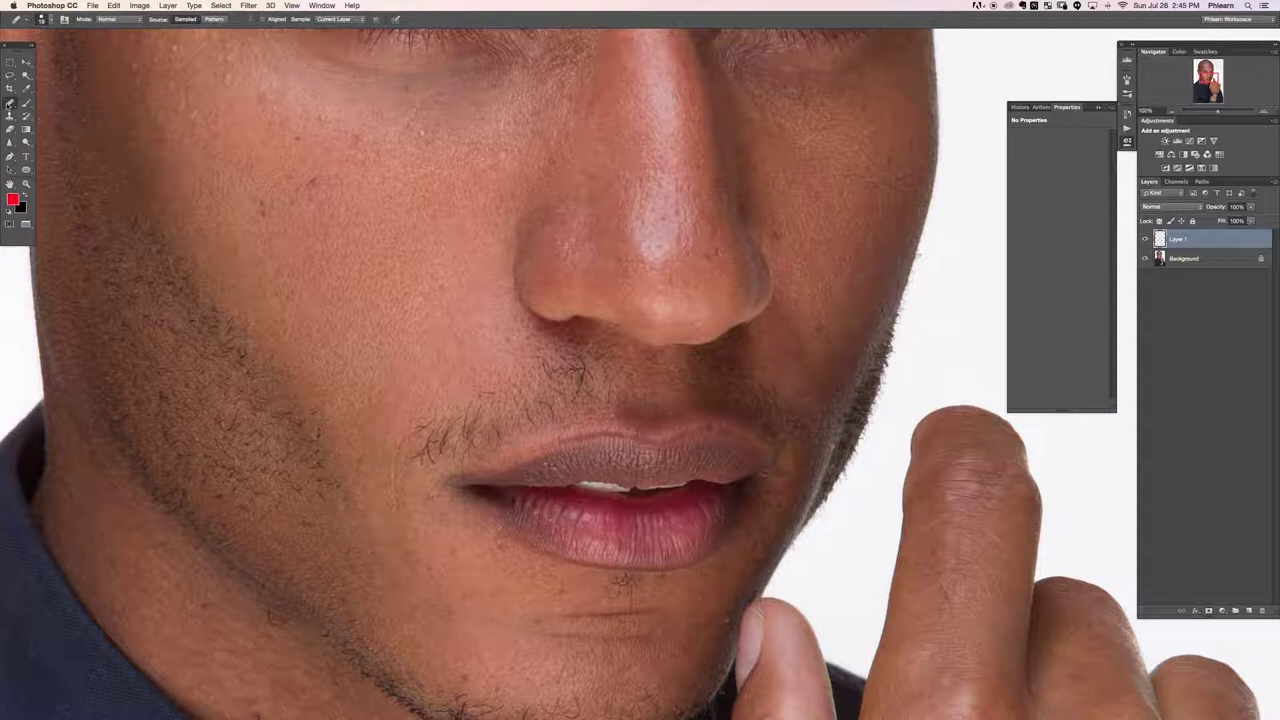
click(11, 104)
click(60, 99)
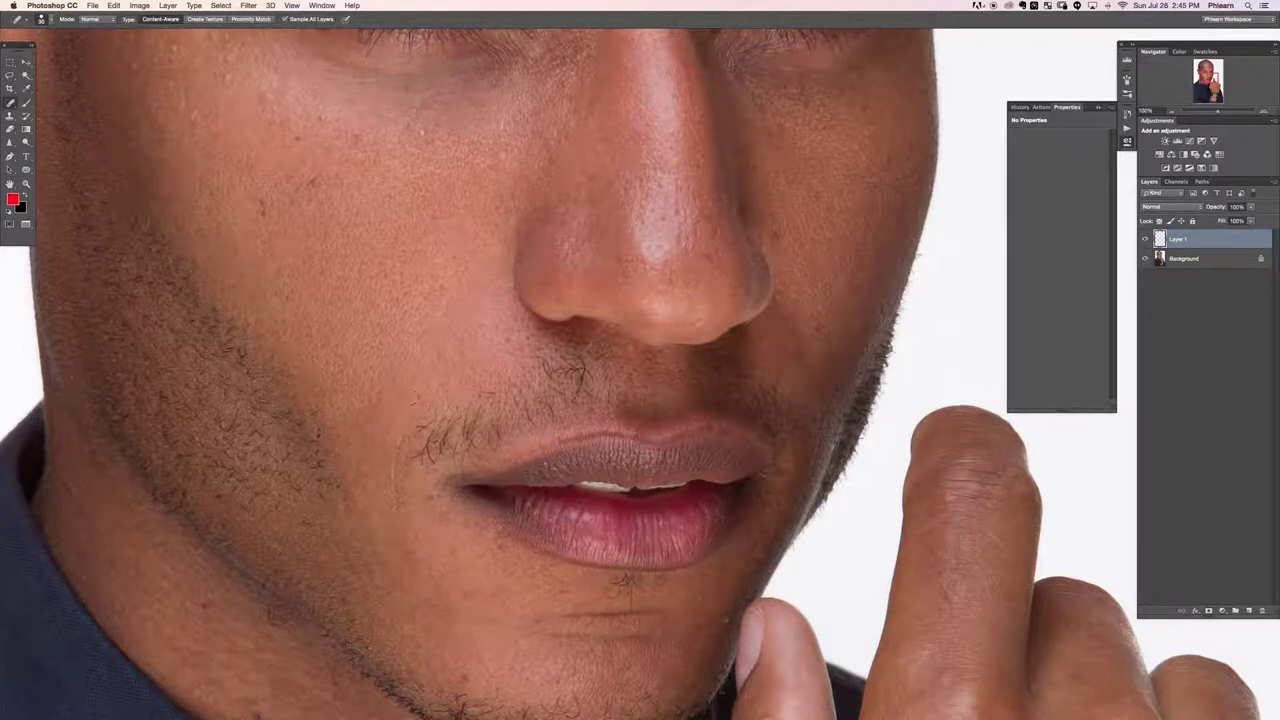
Remove the dark stray hairs beneath the nostril with short Spot Healing Brush strokes.
key(super+plus)
drag(415, 411, 574, 272)
mouse_move(467, 275)
mouse_down()
mouse_move(508, 274)
mouse_move(534, 251)
mouse_move(538, 264)
mouse_up()
mouse_move(585, 198)
mouse_down()
mouse_move(622, 256)
mouse_move(620, 234)
mouse_move(672, 238)
mouse_move(658, 290)
mouse_up()
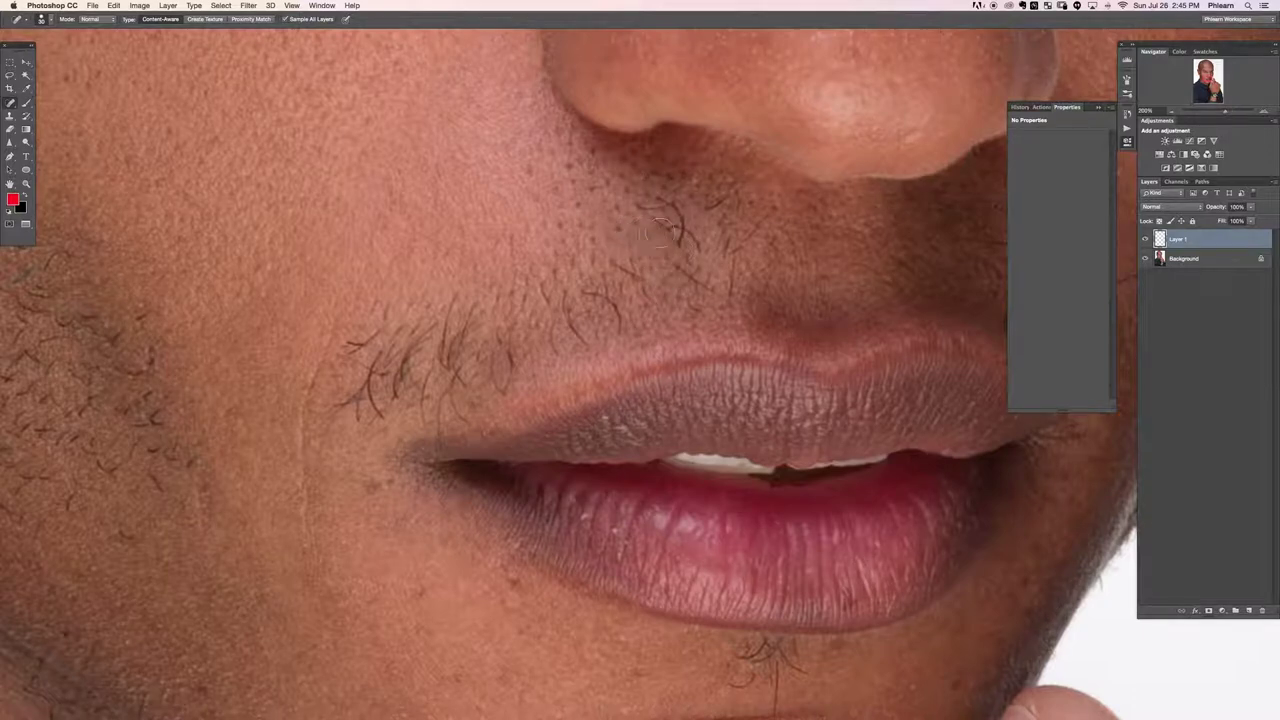
drag(663, 199, 677, 245)
drag(665, 231, 697, 271)
click(689, 263)
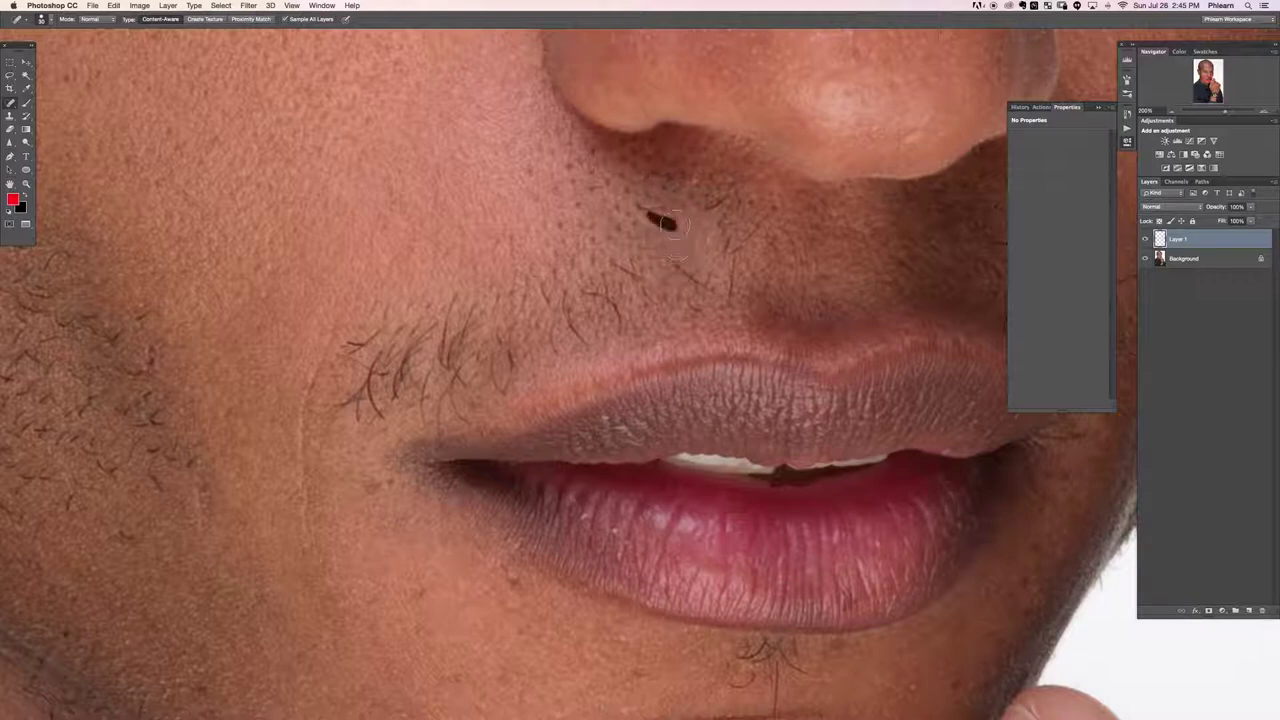
drag(638, 200, 668, 206)
mouse_move(672, 260)
mouse_down()
mouse_move(712, 295)
mouse_move(734, 290)
mouse_move(680, 250)
mouse_move(690, 276)
mouse_up()
click(700, 286)
click(697, 303)
Heal away the stray hairs along the upper lip between the nostril and the mouth corner.
mouse_move(584, 288)
mouse_down()
mouse_move(624, 300)
mouse_move(620, 334)
mouse_up()
mouse_move(566, 286)
mouse_down()
mouse_move(590, 351)
mouse_move(550, 331)
mouse_move(580, 345)
mouse_up()
mouse_move(549, 287)
mouse_down()
mouse_move(545, 303)
mouse_move(494, 329)
mouse_move(508, 368)
mouse_move(518, 340)
mouse_up()
drag(505, 375, 504, 400)
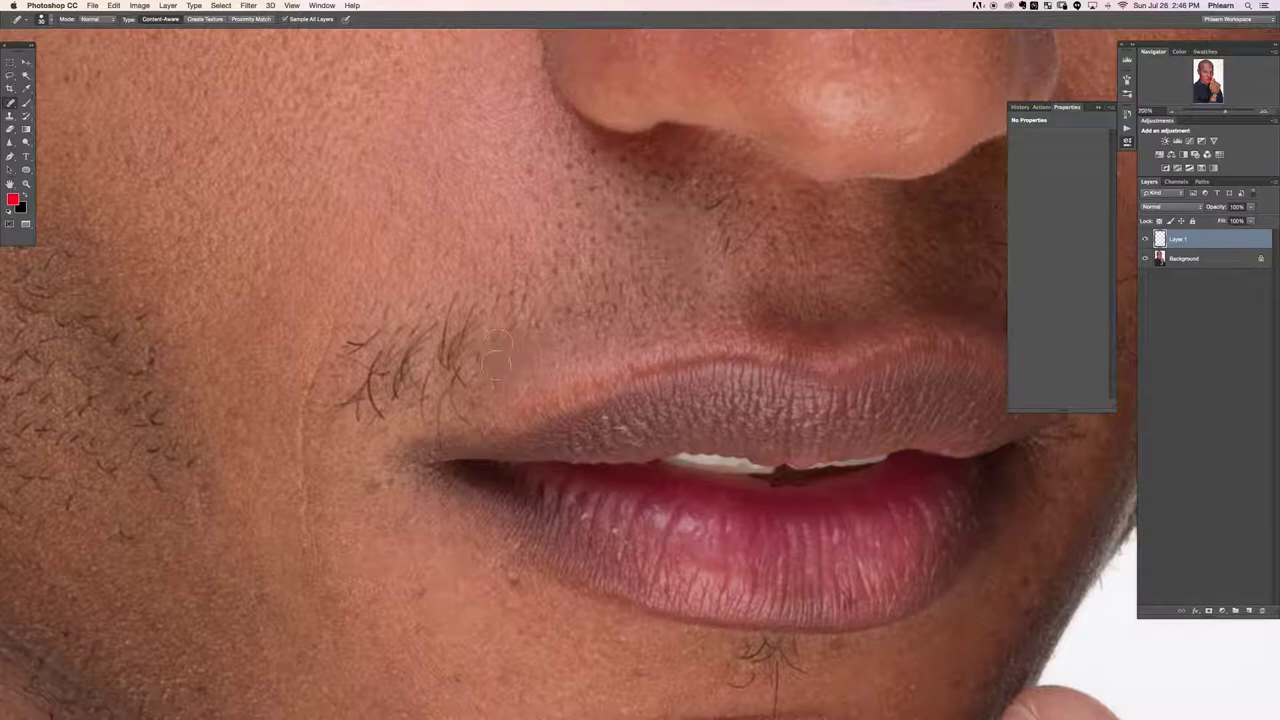
Remove the dense cluster of mustache hairs above the mouth corner with the Spot Healing Brush.
mouse_move(491, 333)
mouse_down()
mouse_move(453, 380)
mouse_move(450, 295)
mouse_move(445, 385)
mouse_move(457, 390)
mouse_move(476, 366)
mouse_up()
mouse_move(451, 325)
mouse_down()
mouse_move(437, 366)
mouse_move(460, 313)
mouse_move(455, 331)
mouse_move(430, 326)
mouse_move(405, 385)
mouse_move(437, 312)
mouse_move(390, 350)
mouse_move(372, 412)
mouse_up()
mouse_move(363, 366)
mouse_down()
mouse_move(348, 420)
mouse_move(382, 295)
mouse_move(381, 385)
mouse_move(414, 342)
mouse_up()
mouse_move(438, 396)
mouse_down()
mouse_move(418, 424)
mouse_move(466, 426)
mouse_move(425, 370)
mouse_up()
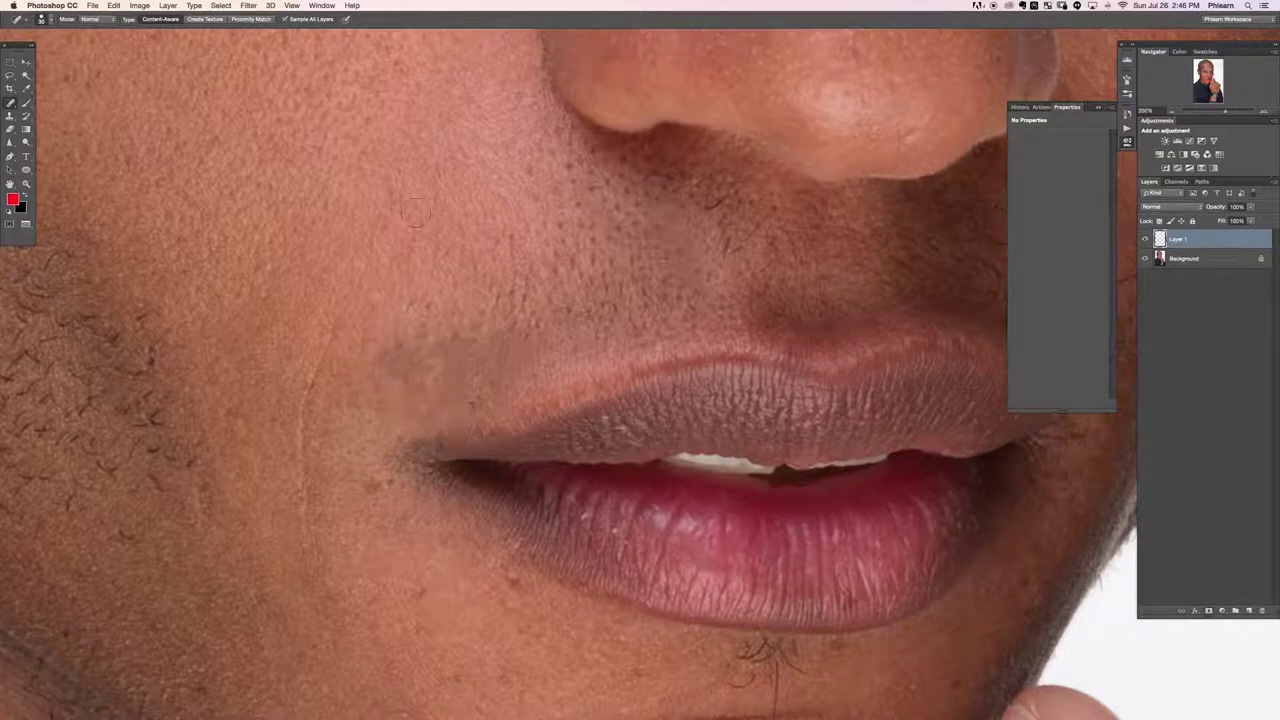
drag(416, 427, 445, 419)
Touch up the leftover hairs and dark spots between the nose and the upper lip.
drag(556, 281, 553, 303)
mouse_move(606, 300)
mouse_down()
mouse_move(599, 310)
mouse_move(642, 306)
mouse_move(626, 305)
mouse_move(655, 322)
mouse_up()
drag(676, 284, 681, 302)
mouse_move(652, 271)
mouse_down()
mouse_move(652, 282)
mouse_move(663, 271)
mouse_up()
click(663, 235)
click(686, 251)
click(678, 238)
Compare the portrait with and without the healing layer to check the hair removal.
key(super+minus)
key(super+minus)
key(super+minus)
key(super+minus)
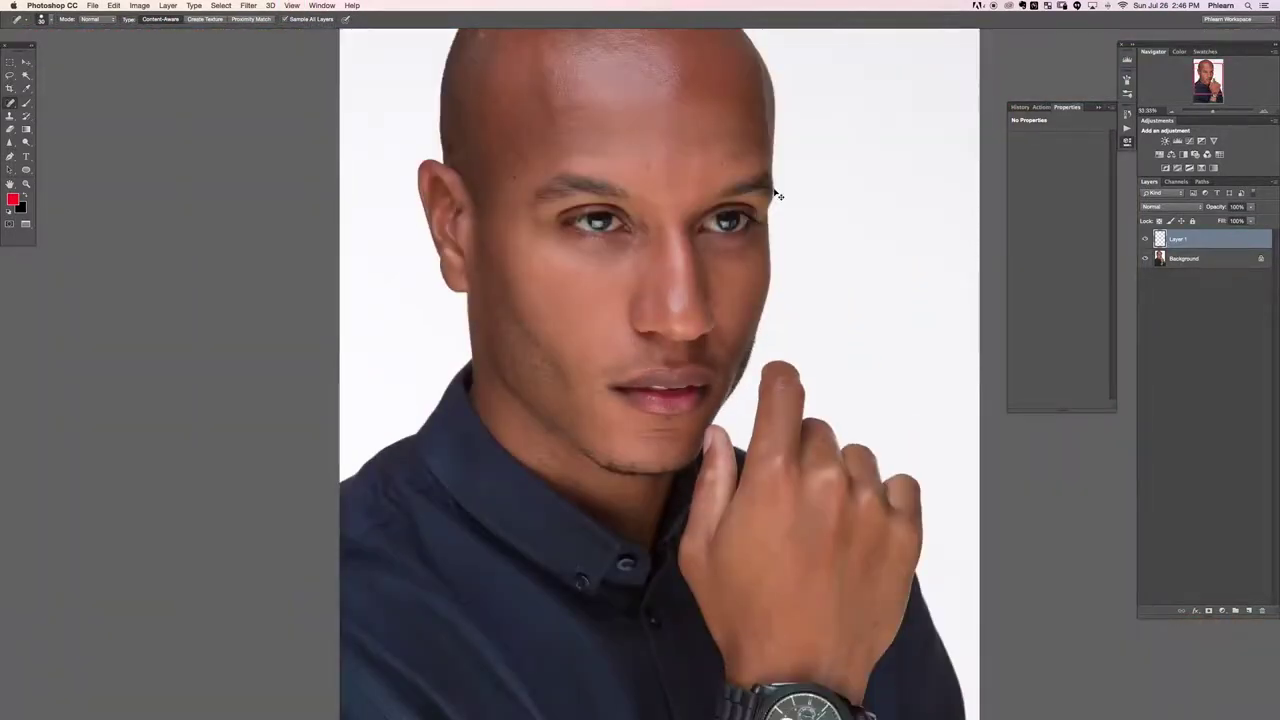
key(super+plus)
key(super+plus)
key(super+plus)
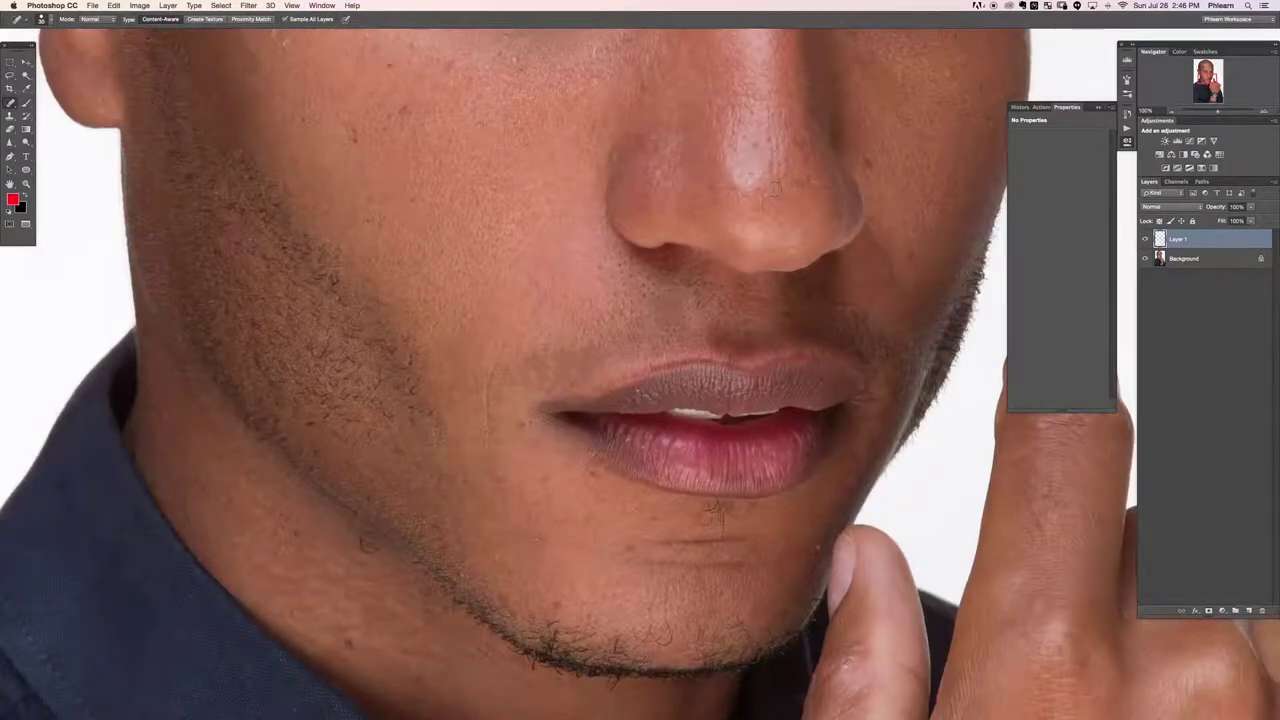
click(1145, 240)
click(1145, 240)
click(1145, 240)
click(1145, 240)
click(1145, 240)
click(1145, 240)
On a new layer, clone clean skin over the smudged patch above the mouth corner using a soft Clone Stamp brush.
key(super+alt+shift+n)
key(super+plus)
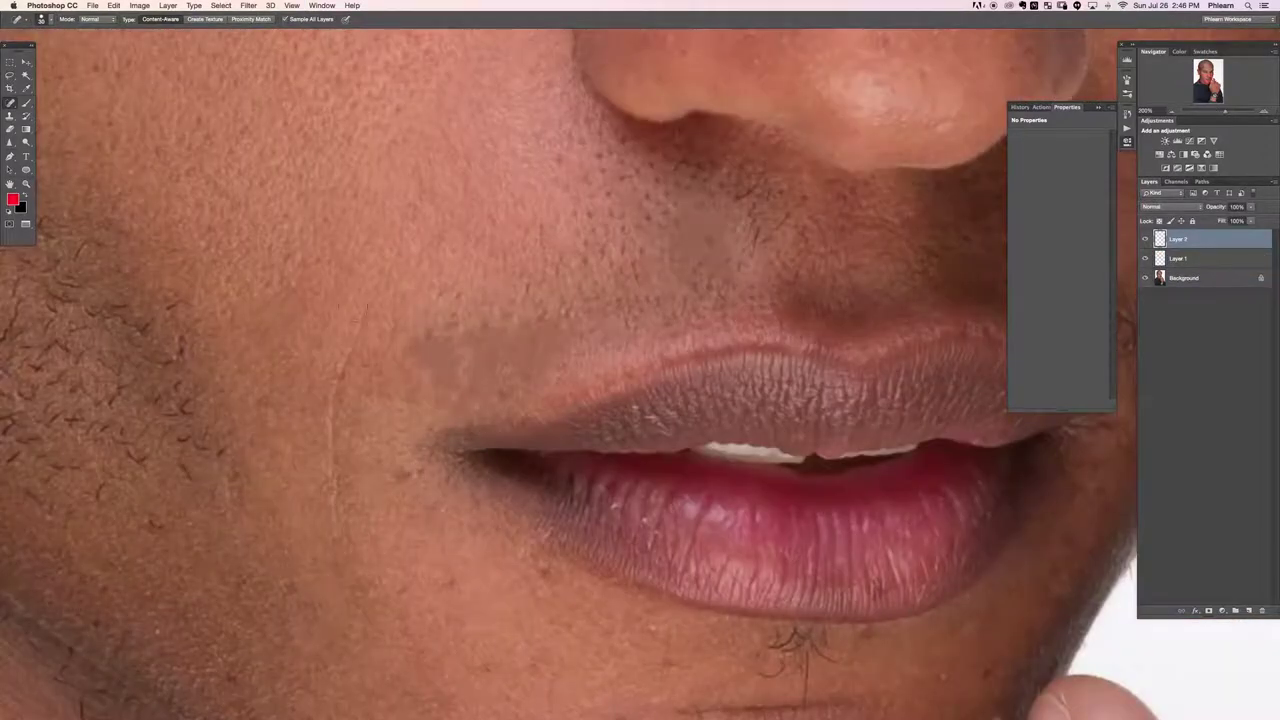
key(s)
key(super+minus)
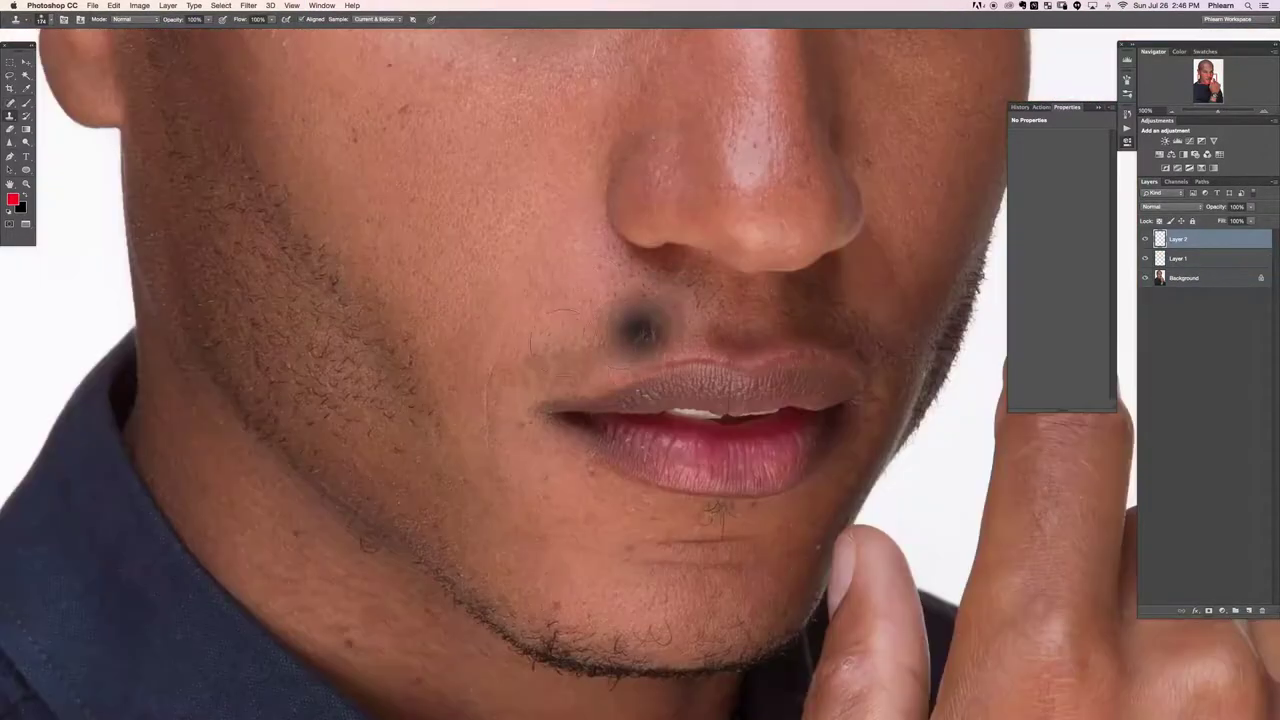
mouse_move(559, 328)
mouse_down()
mouse_move(532, 328)
mouse_move(557, 377)
mouse_up()
right_click(537, 311)
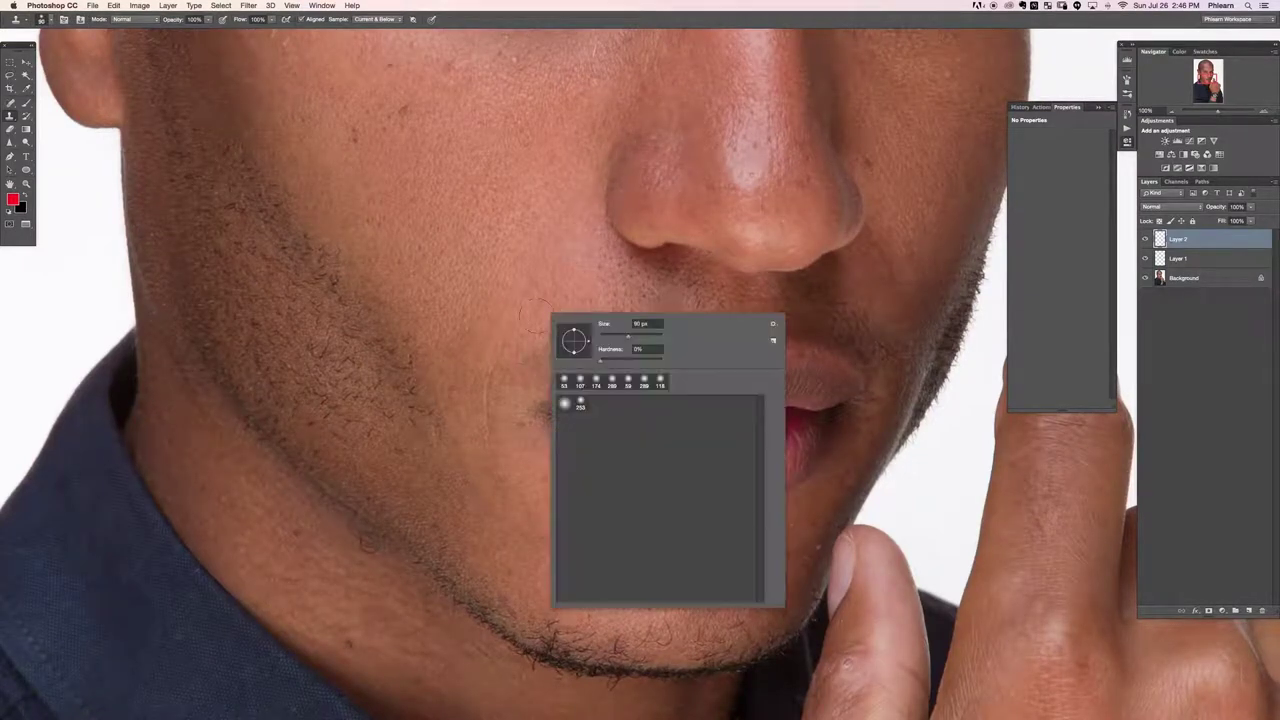
click(583, 409)
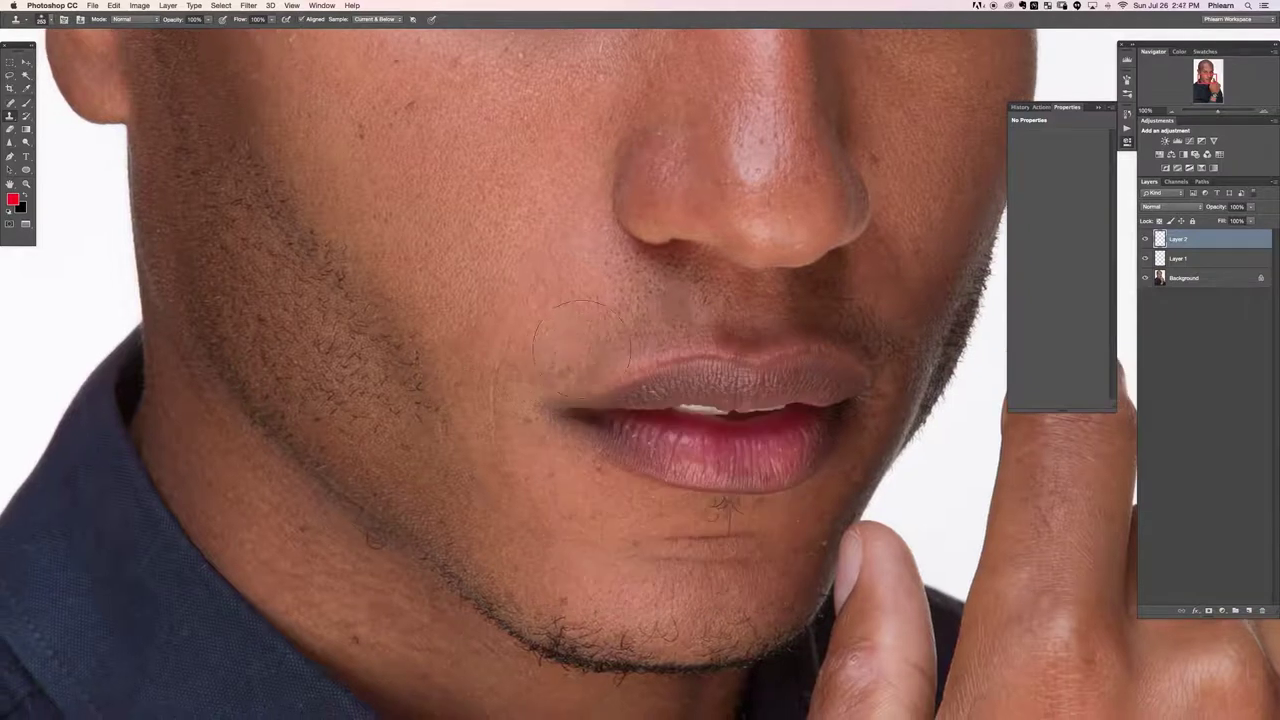
drag(581, 353, 544, 356)
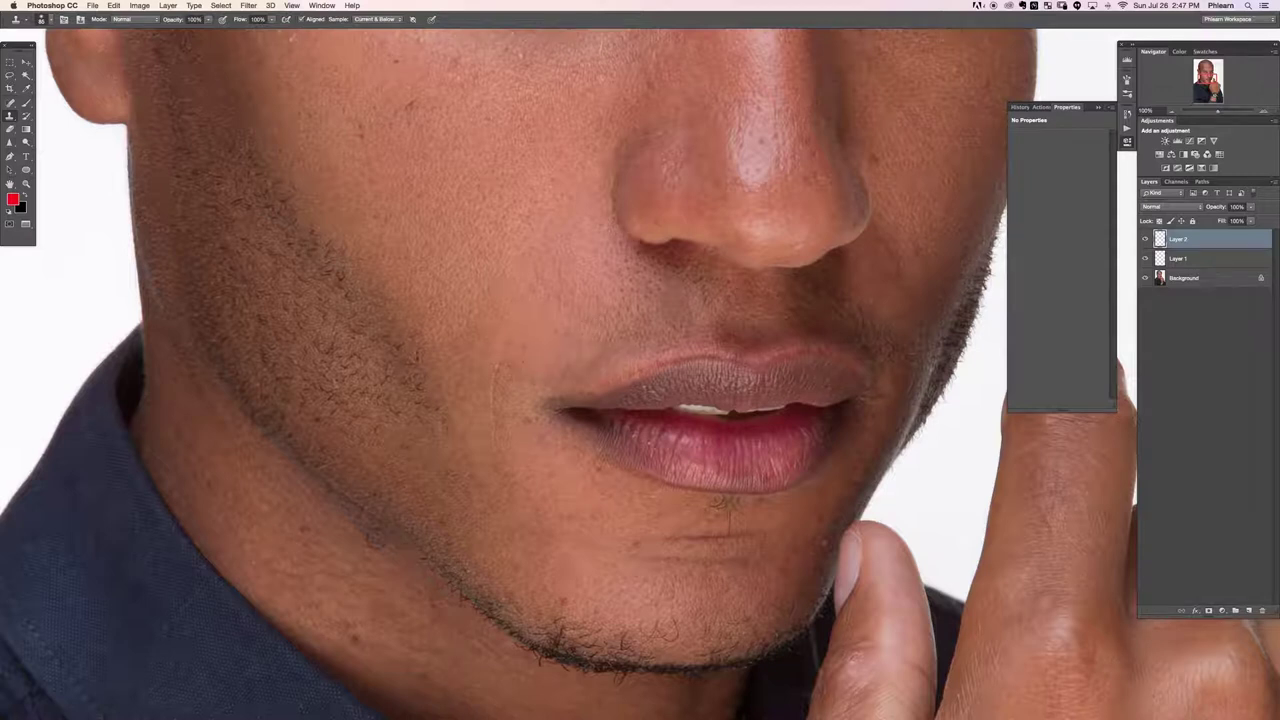
drag(632, 409, 622, 415)
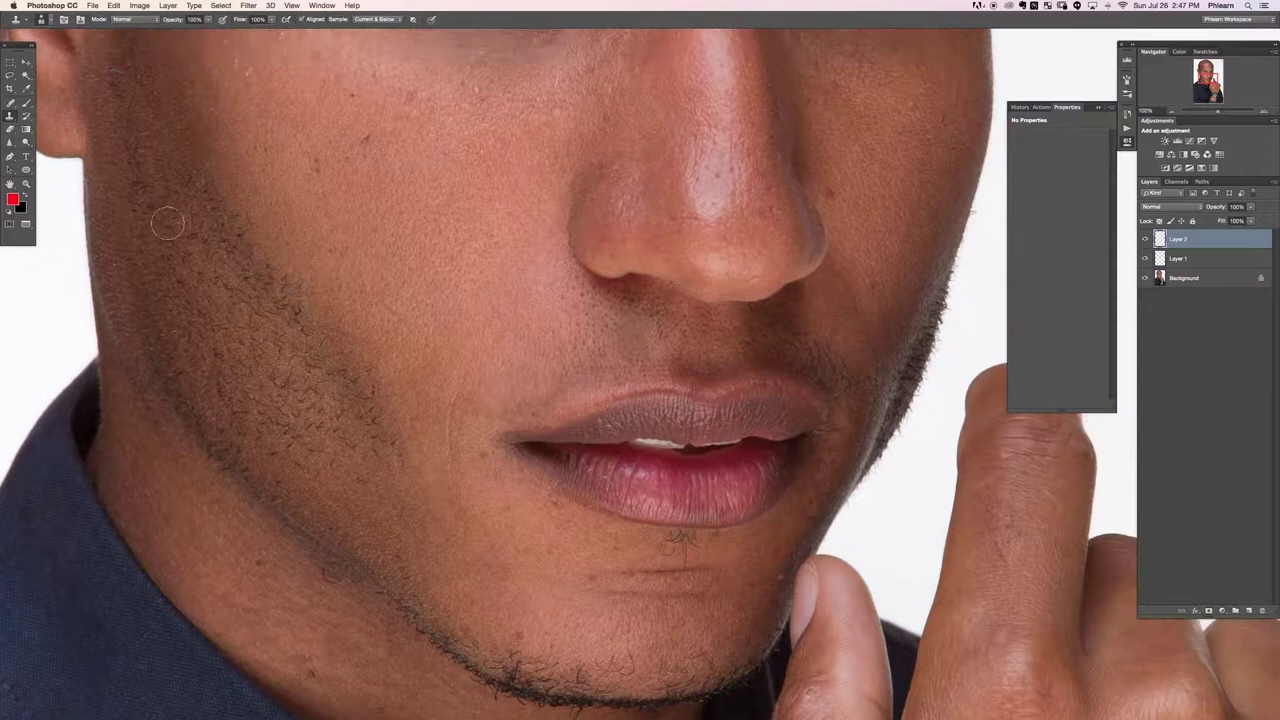
Switch to the Healing Brush with a larger brush size and set it to sample Current & Below.
click(10, 103)
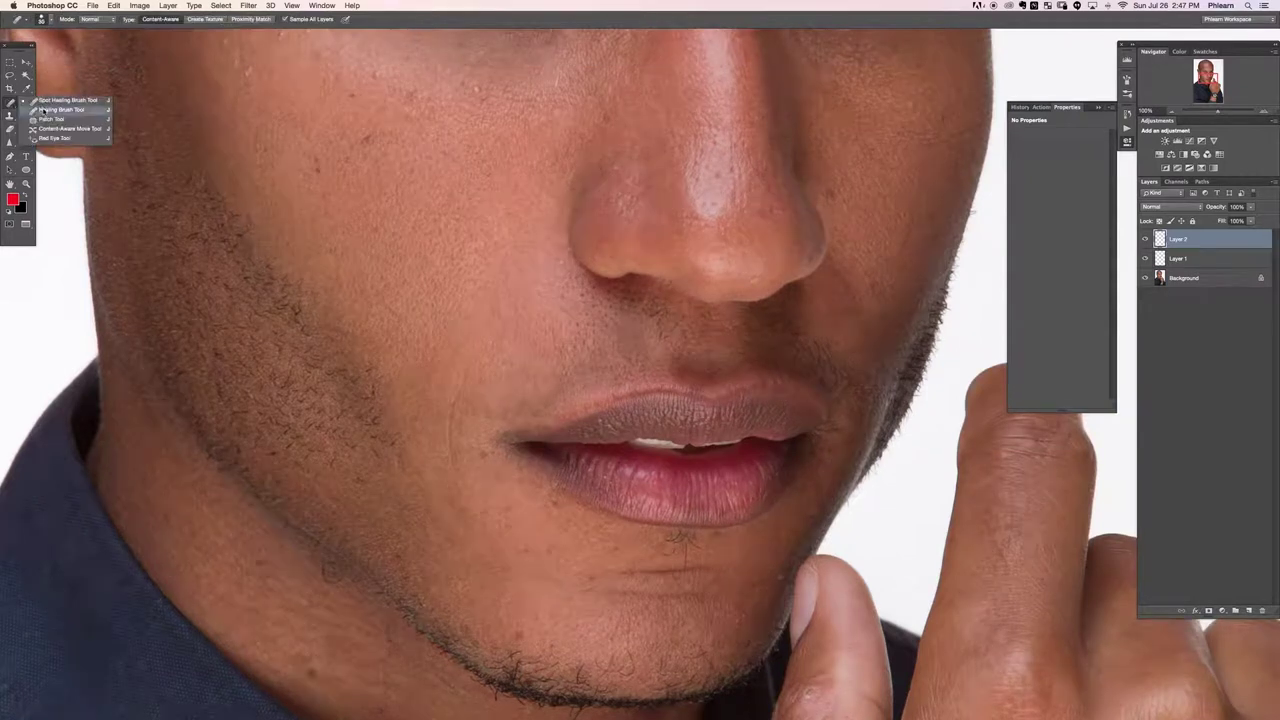
click(60, 109)
key(super+plus)
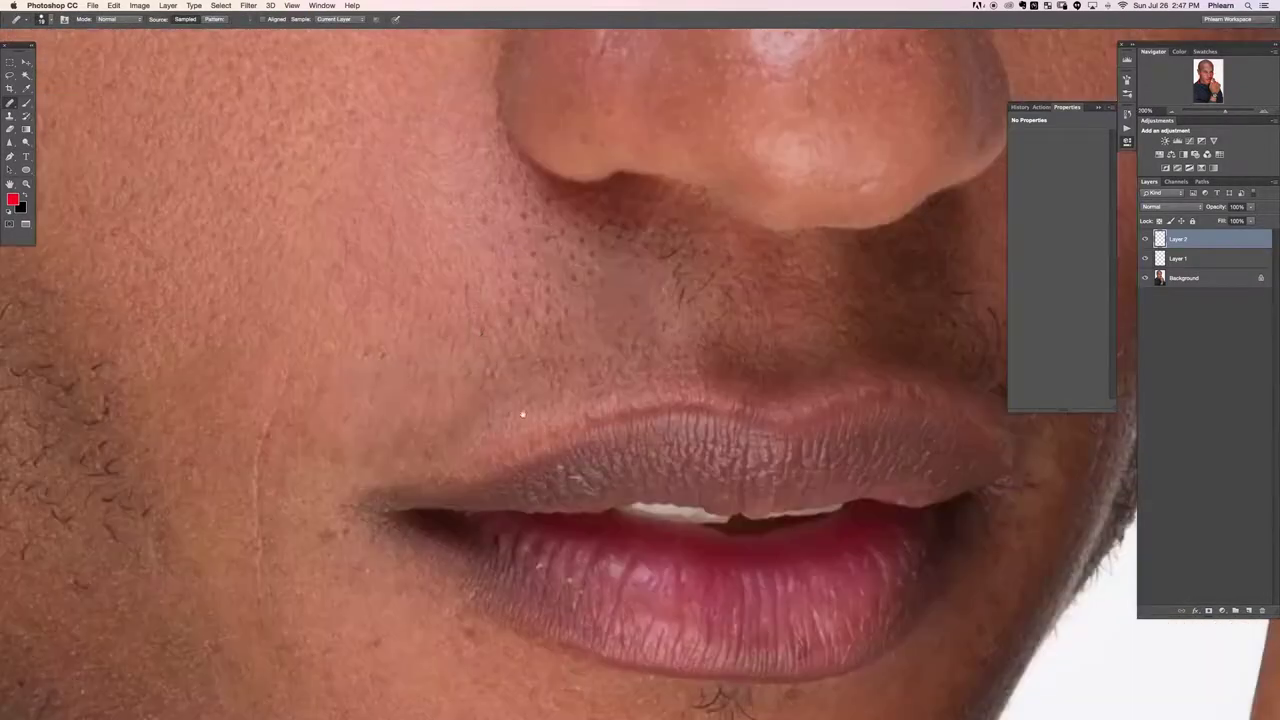
drag(515, 416, 487, 418)
key(bracketright)
key(bracketright)
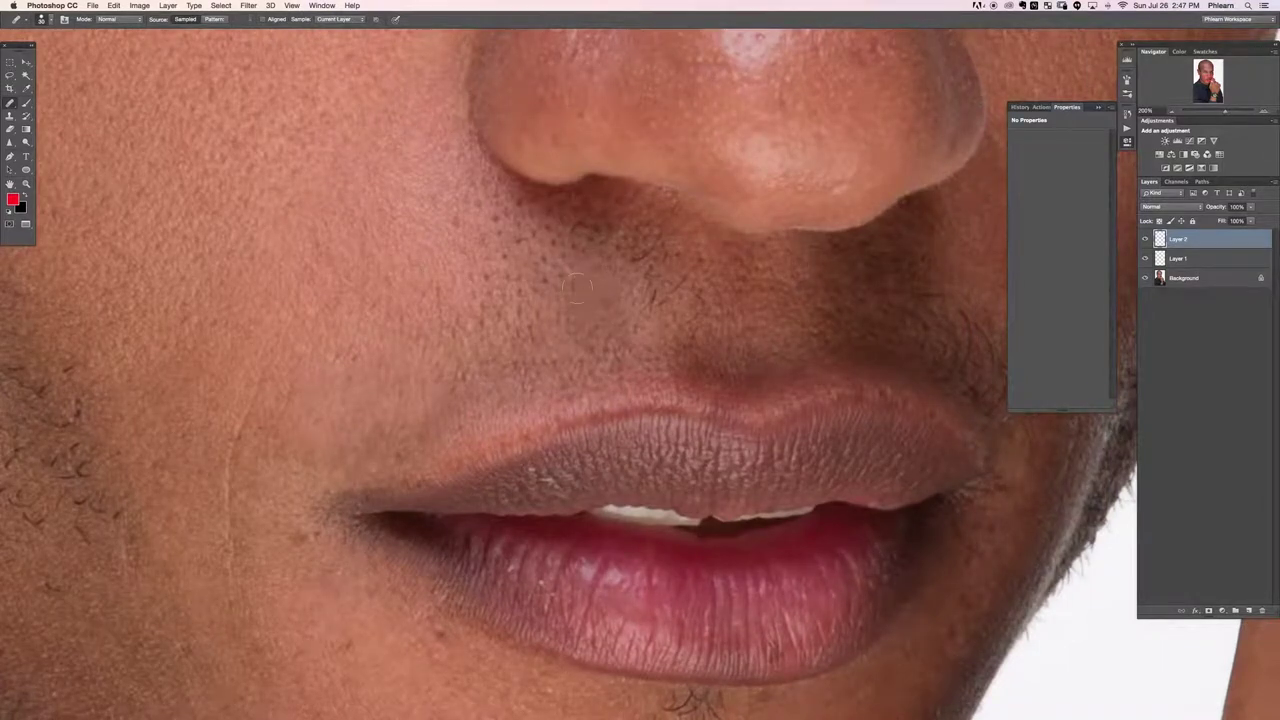
drag(587, 281, 597, 312)
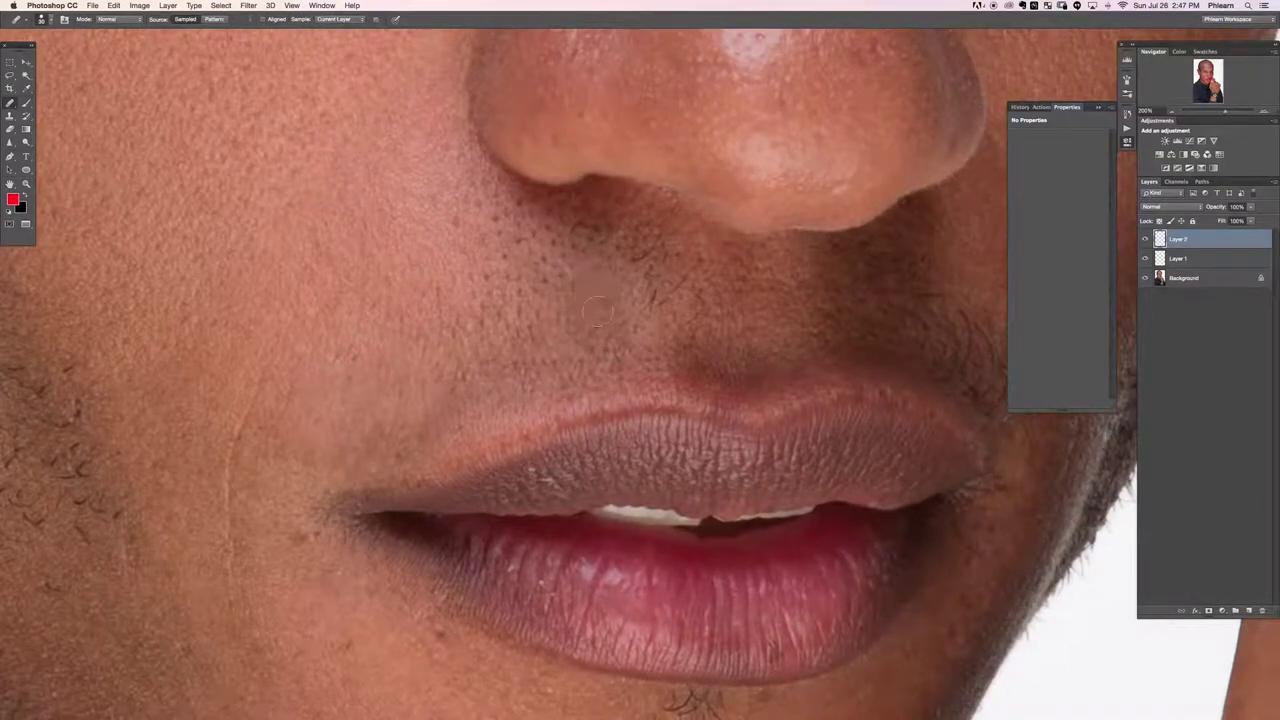
click(335, 19)
click(335, 35)
Heal the smudged patch and remaining stray hairs beneath the nostril using sampled skin texture.
click(592, 338)
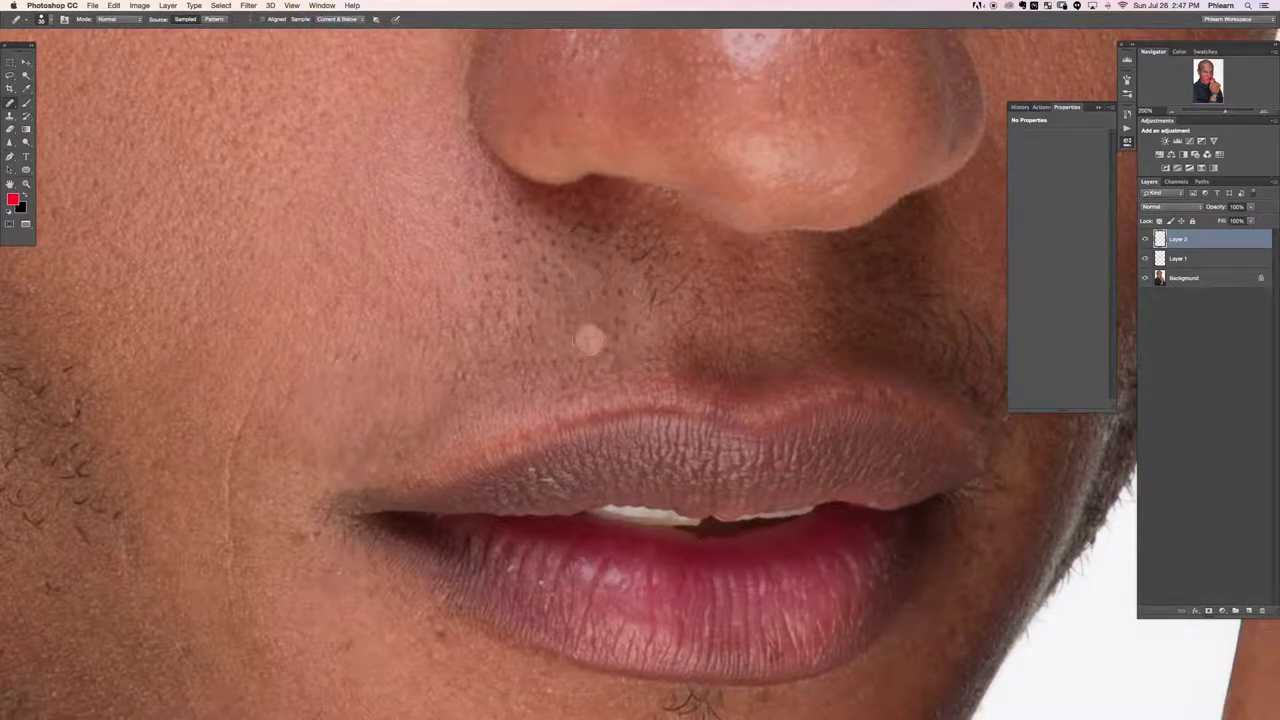
click(686, 263)
click(644, 261)
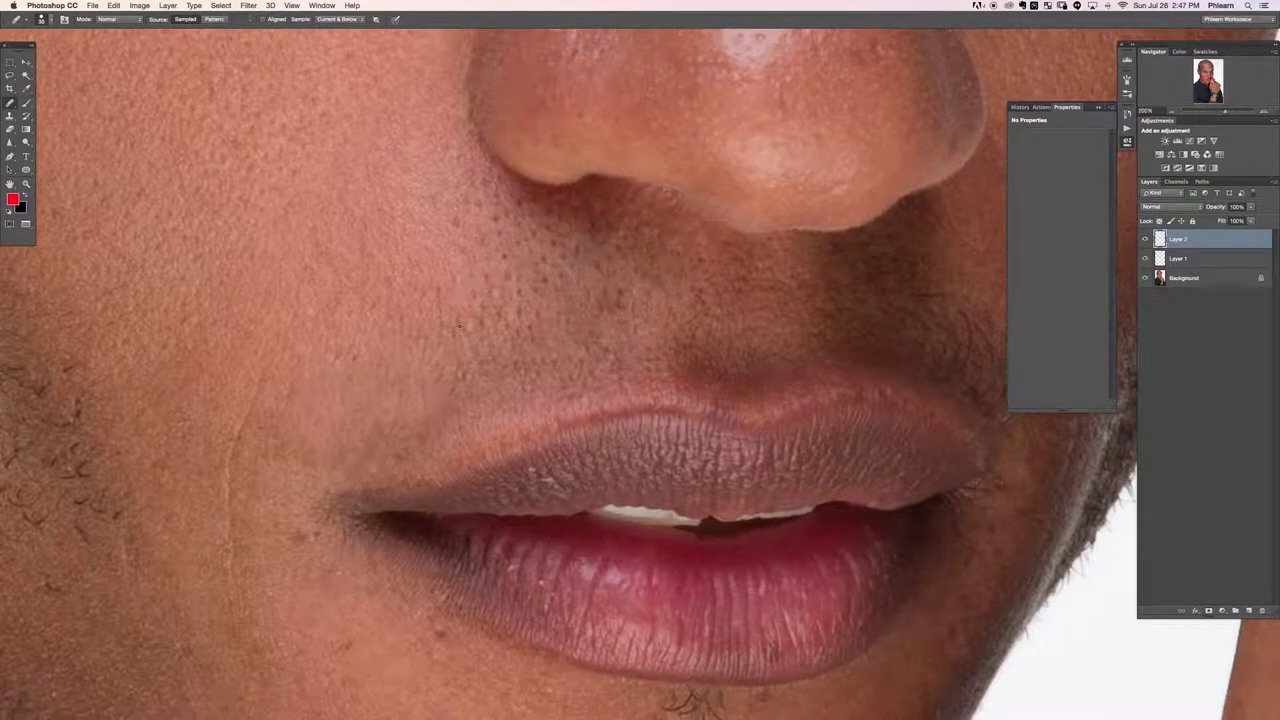
Restore skin texture above the mouth corner and heal the dark stubble between the upper lip and nostril.
click(470, 432)
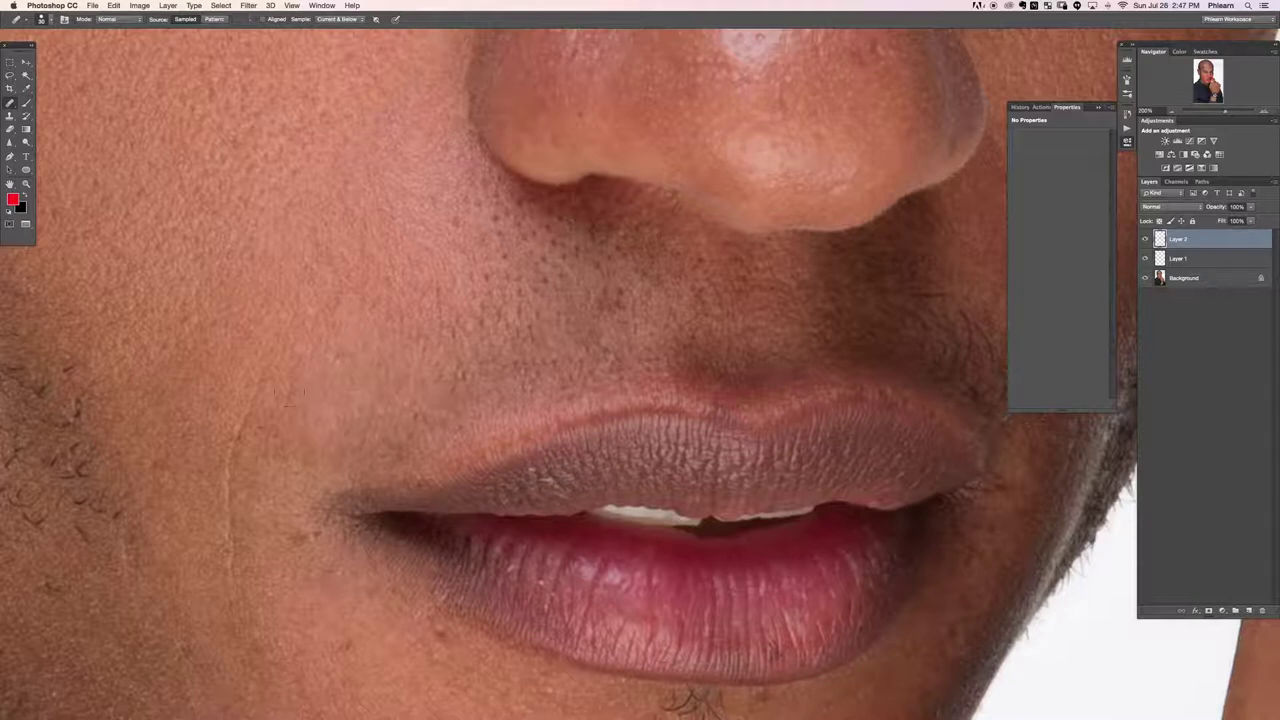
click(537, 352)
click(540, 297)
click(529, 265)
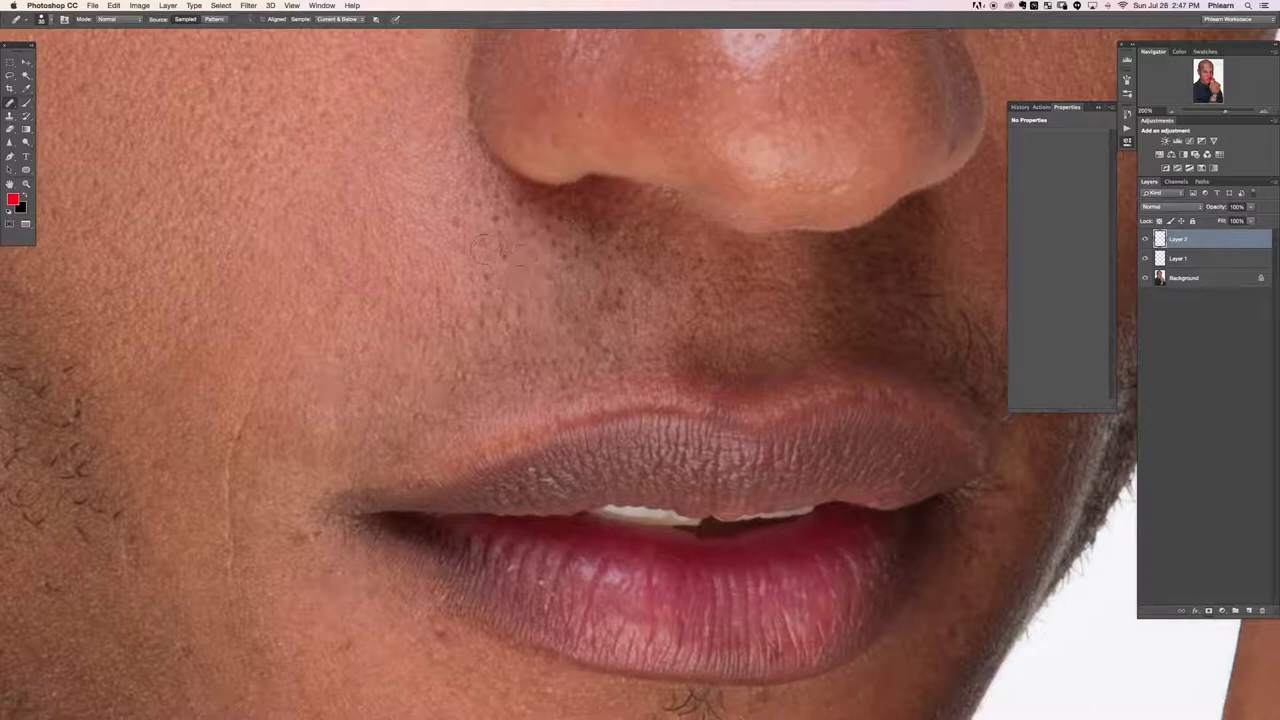
Heal the stray moustache hairs on the skin between the nose and the far mouth corner.
scroll(540, 330, right, 10)
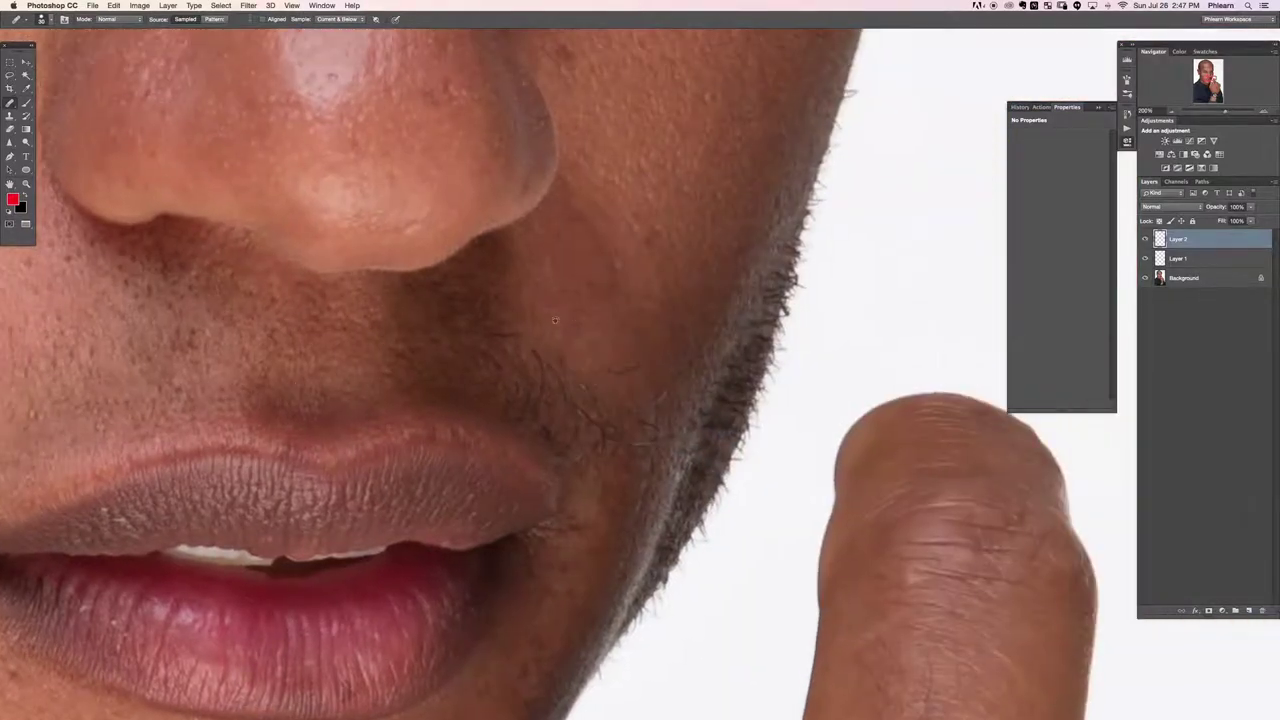
click(553, 309)
drag(551, 357, 491, 343)
alt+click(506, 314)
click(517, 389)
alt+click(543, 352)
click(543, 417)
click(557, 418)
Heal the remaining hairs just above and beside the far mouth corner using nearby clean skin texture.
alt+click(516, 313)
click(540, 434)
click(524, 434)
alt+click(521, 342)
click(506, 420)
alt+click(518, 355)
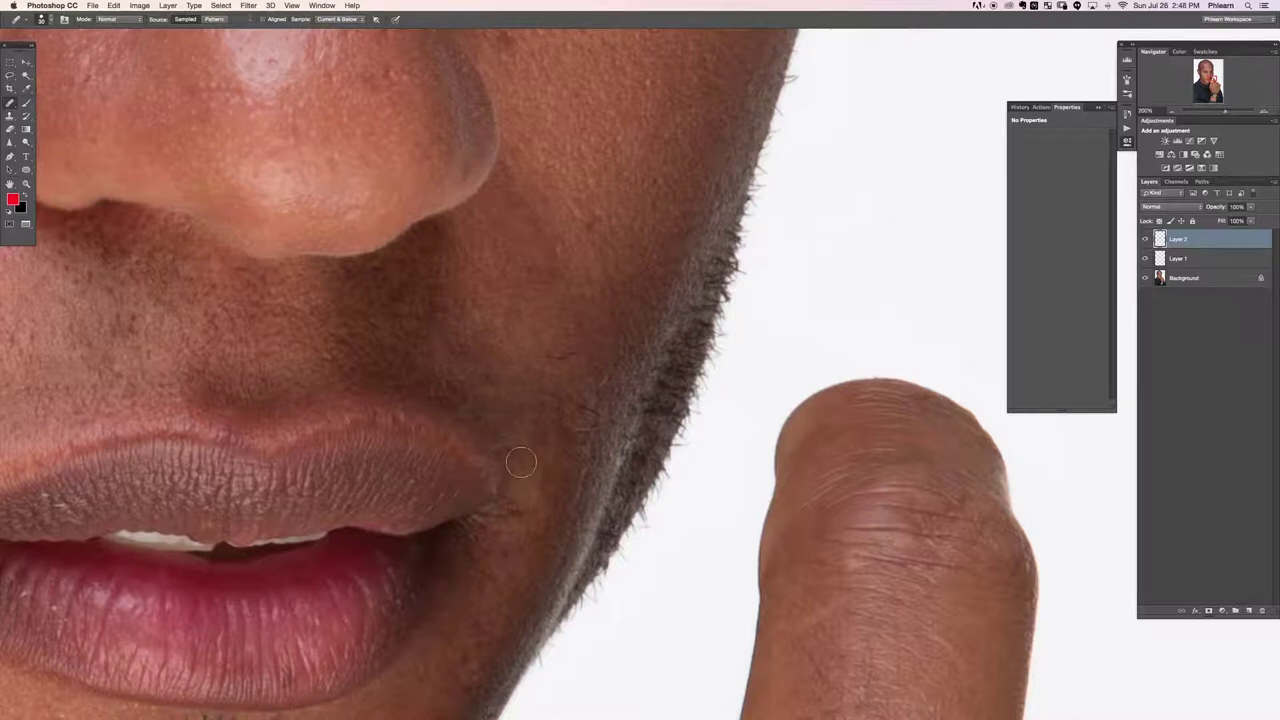
alt+click(522, 489)
drag(520, 512, 510, 512)
Heal the curled stray hairs on the far cheek between the mouth corner and the jawline beard.
alt+click(571, 460)
click(577, 439)
drag(576, 440, 584, 444)
click(588, 428)
alt+click(561, 396)
drag(560, 353, 576, 357)
alt+click(564, 357)
click(582, 403)
Heal the cluster of hairs and the long vertical hair beneath the centre of the lower lip.
drag(379, 534, 768, 472)
drag(437, 574, 684, 499)
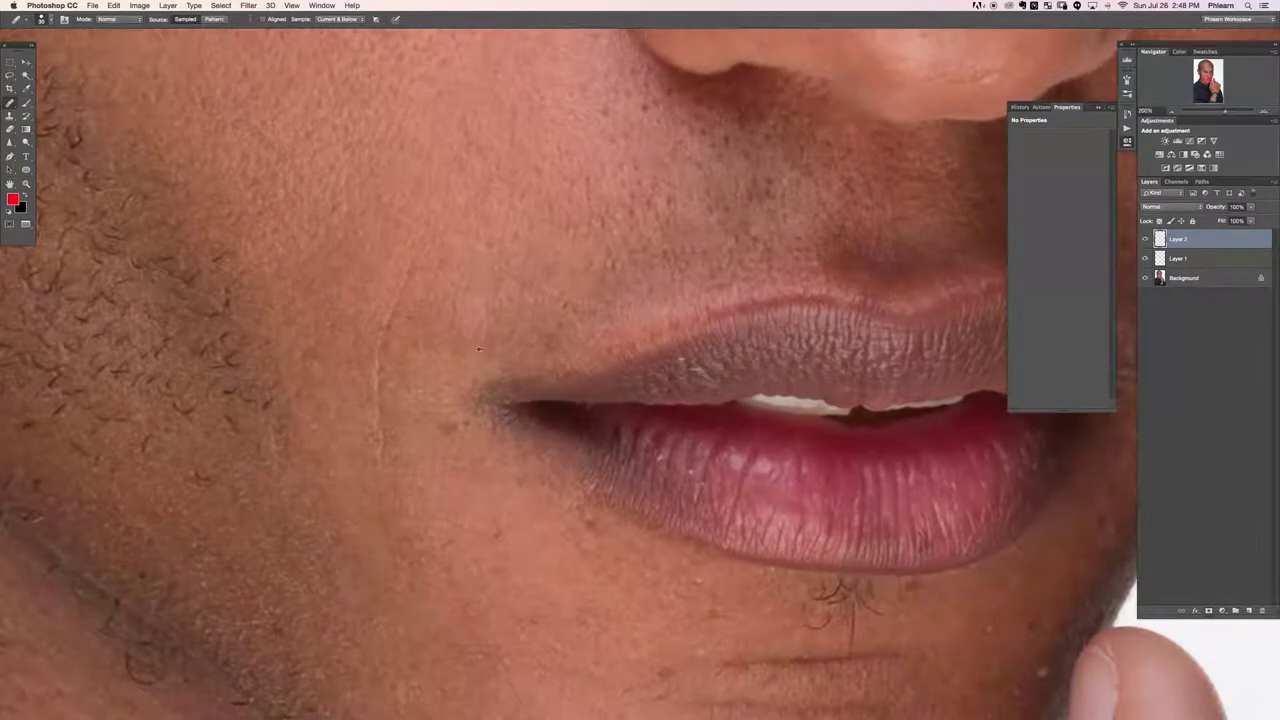
scroll(581, 402, down, 5)
scroll(581, 402, right, 5)
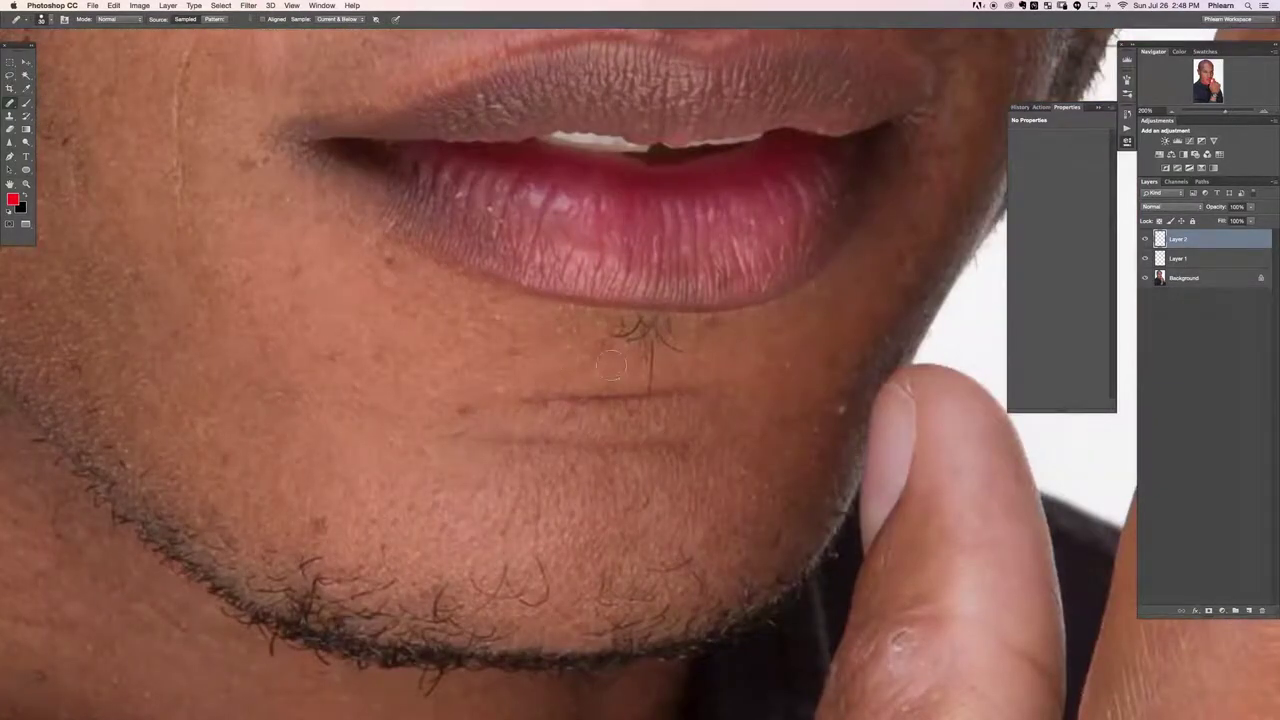
alt+click(609, 367)
mouse_move(651, 395)
mouse_down()
mouse_move(642, 329)
mouse_move(615, 335)
mouse_move(635, 330)
mouse_move(668, 325)
mouse_up()
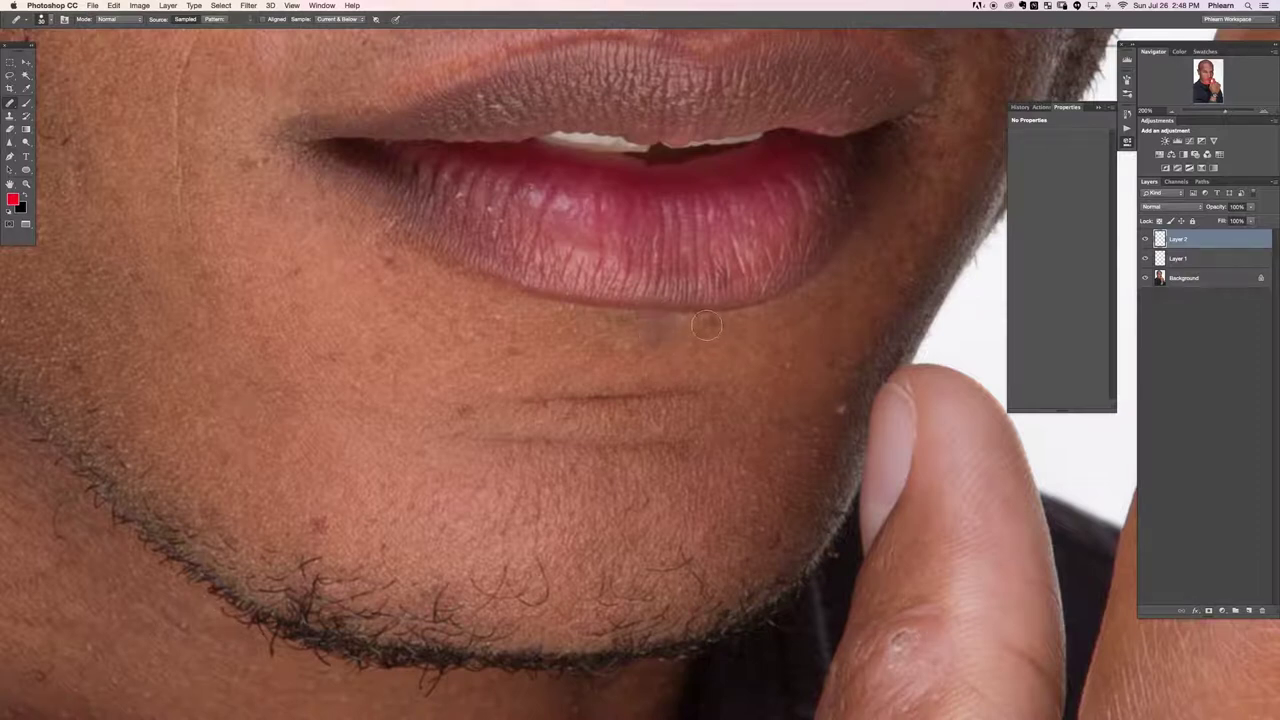
Heal the curled hair below the jawline and the dark spots on the neck.
drag(571, 515, 634, 468)
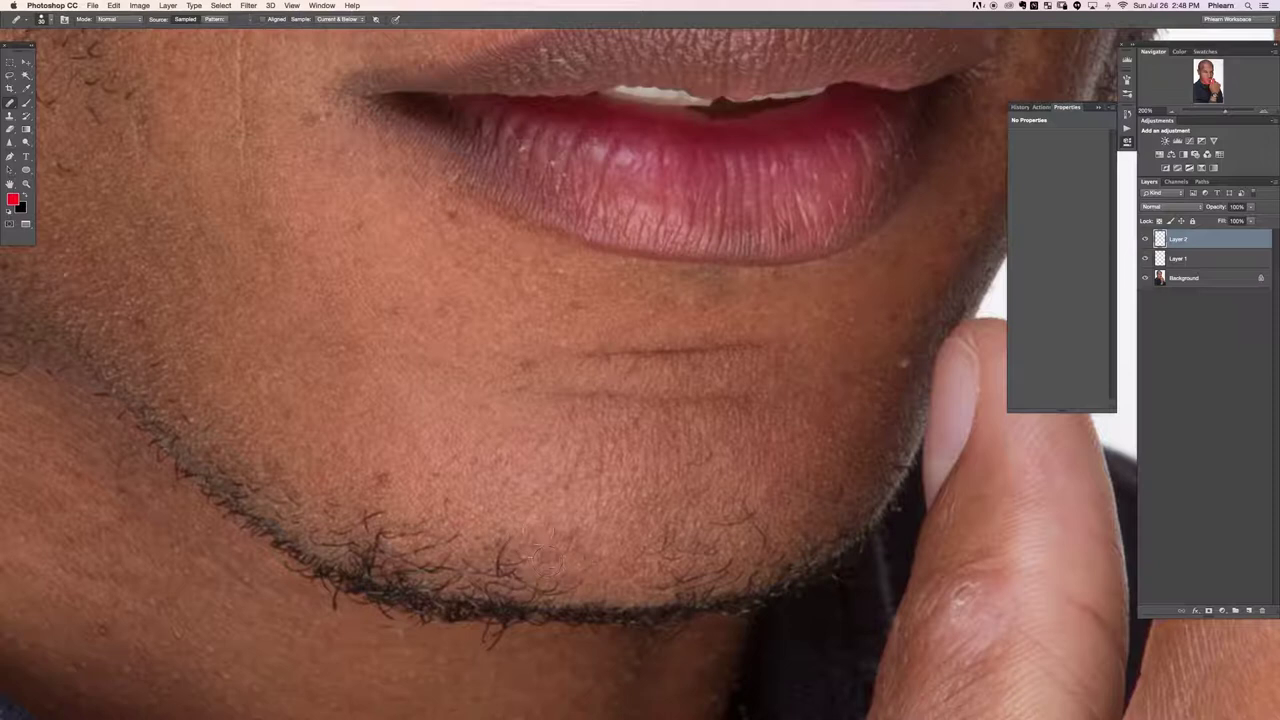
drag(306, 422, 529, 632)
drag(464, 345, 462, 295)
scroll(380, 400, up, 3)
scroll(380, 400, left, 6)
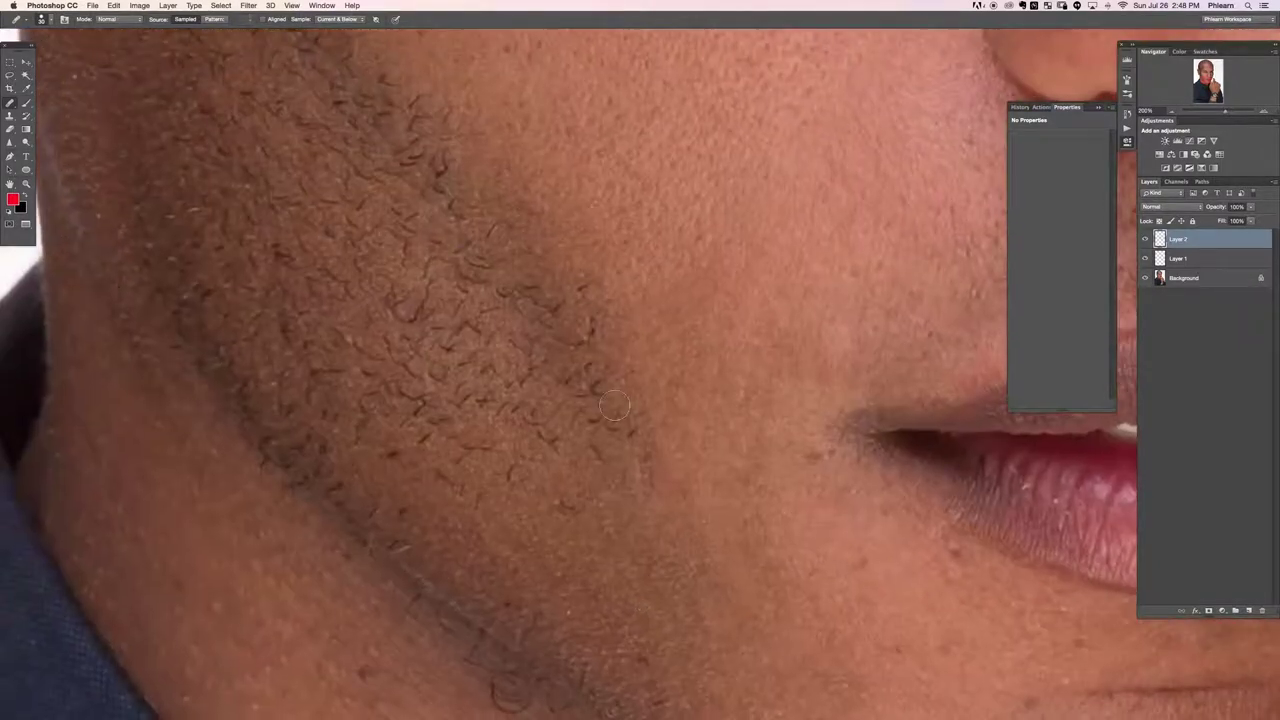
scroll(590, 285, down, 8)
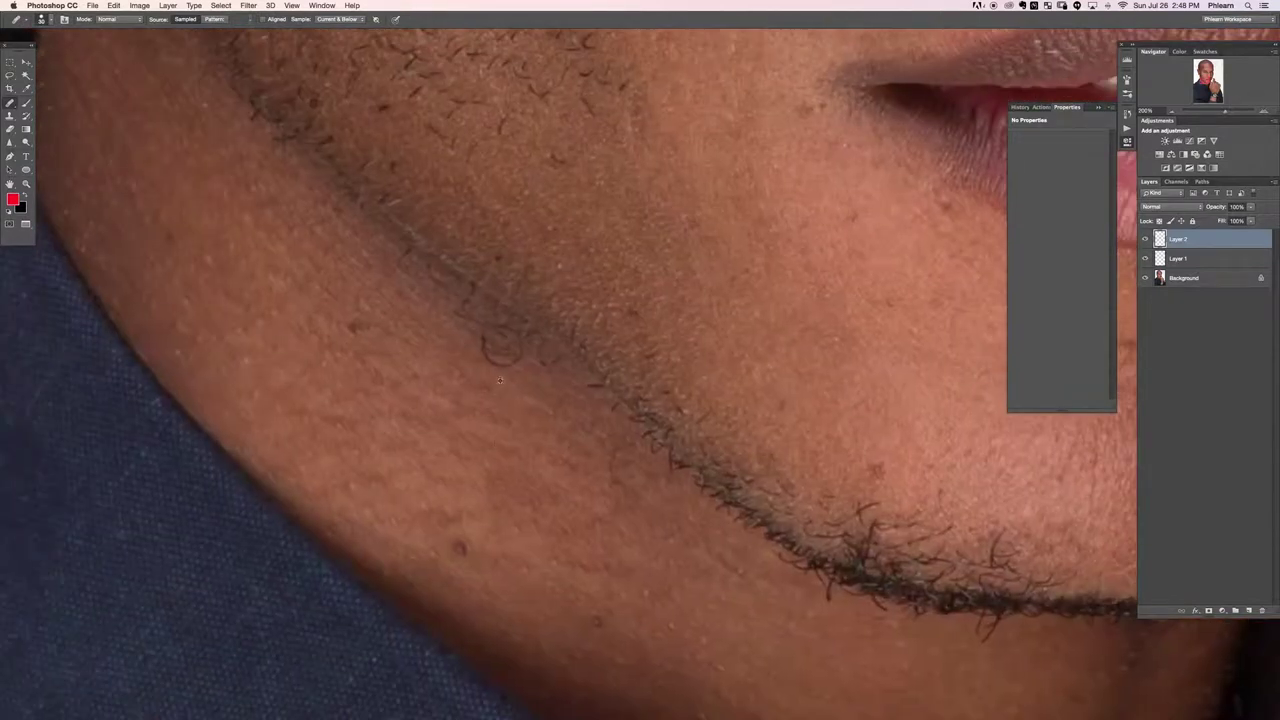
mouse_move(500, 348)
mouse_down()
mouse_move(514, 385)
mouse_move(487, 324)
mouse_up()
scroll(400, 349, down, 4)
scroll(400, 349, right, 4)
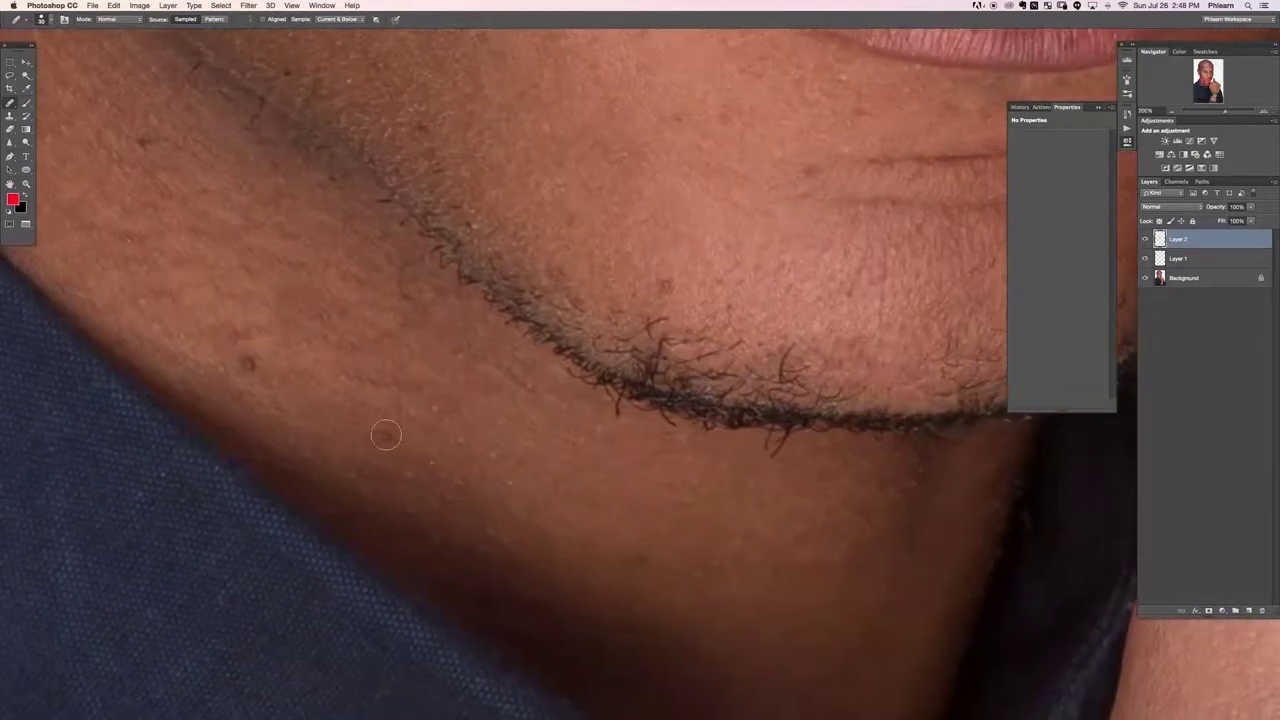
click(249, 362)
click(270, 377)
click(146, 144)
Heal the dark spot on the chin just above the beard line.
scroll(634, 543, up, 3)
scroll(634, 543, right, 4)
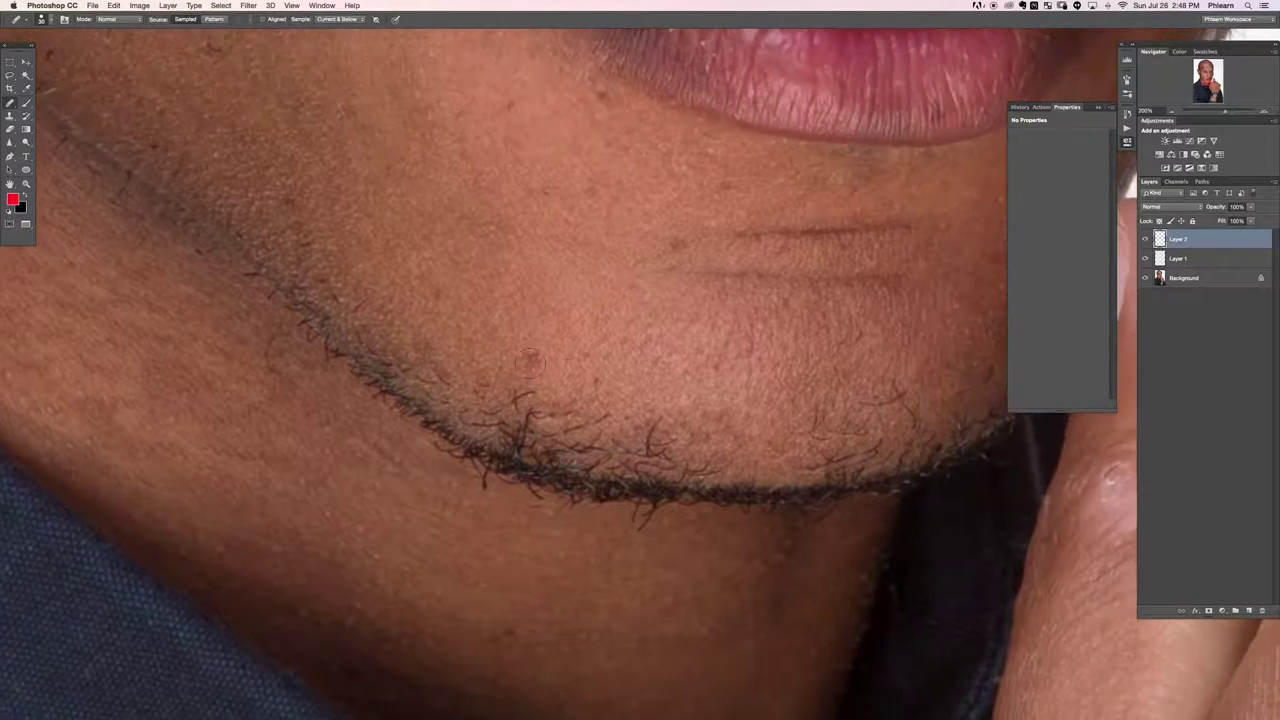
click(528, 363)
scroll(540, 351, up, 5)
scroll(586, 441, right, 8)
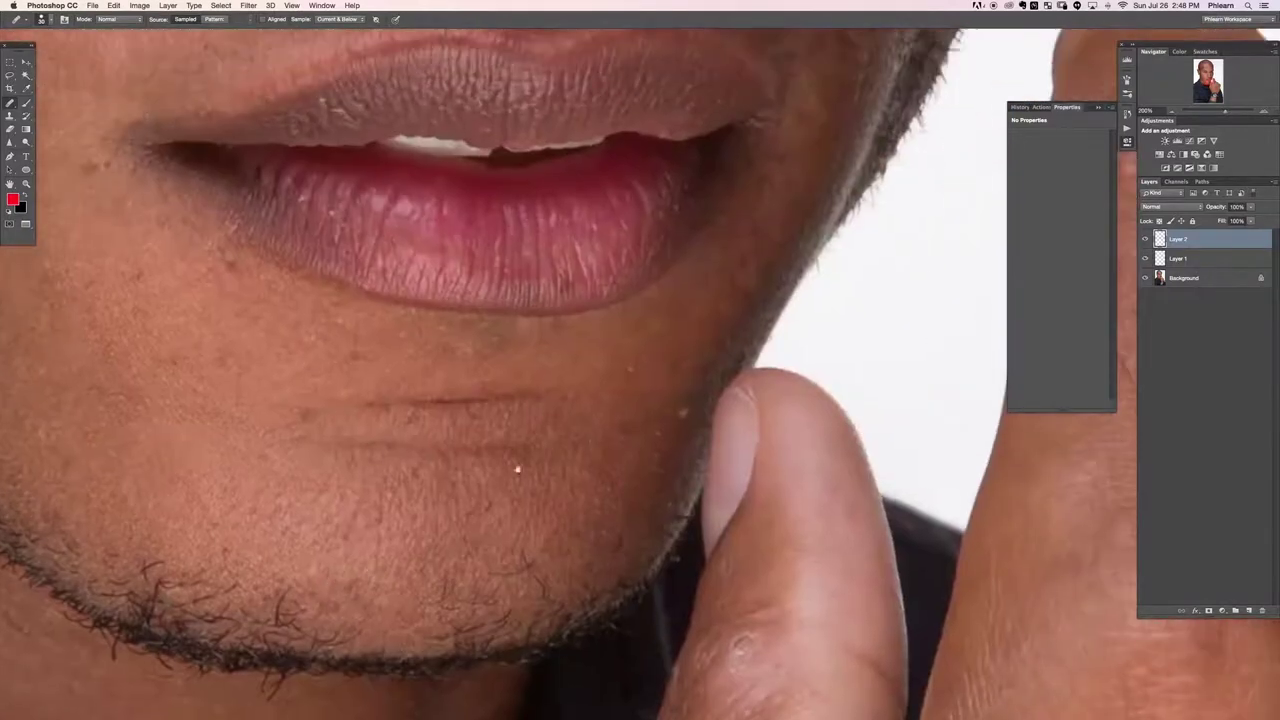
scroll(544, 362, up, 4)
scroll(560, 400, down, 2)
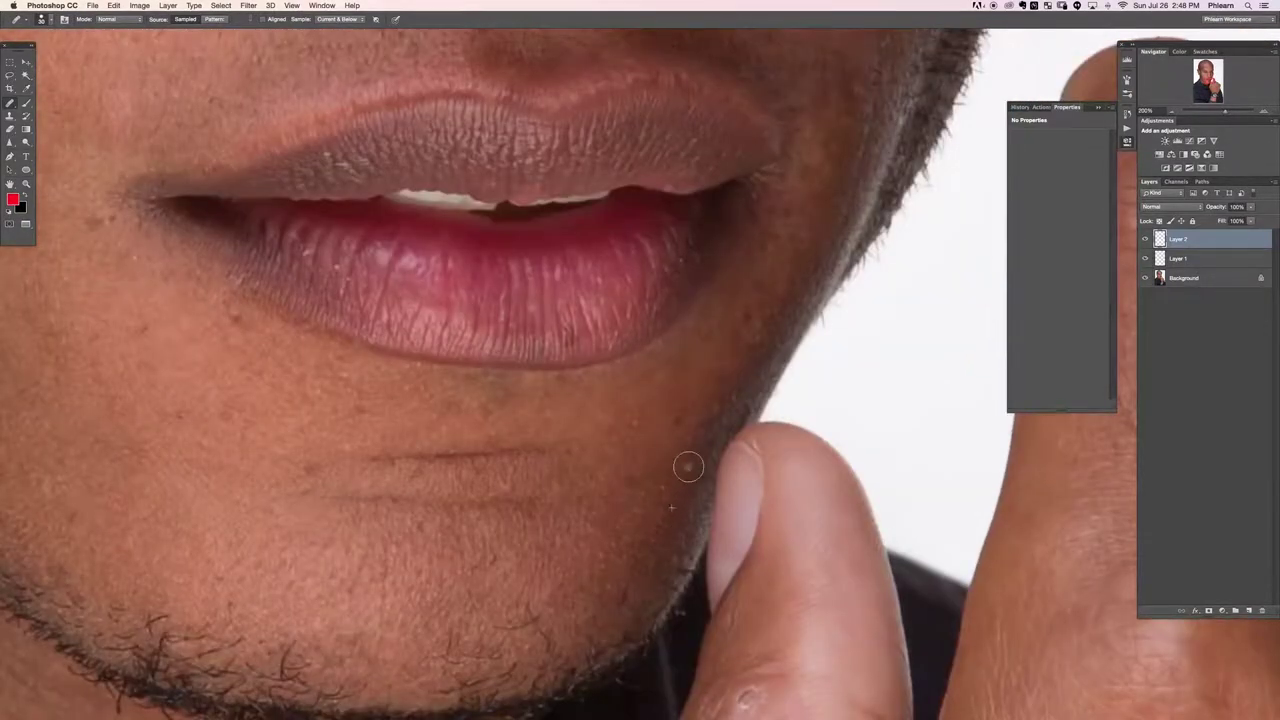
Heal the dark moles and the small bright bump on the near cheek below the eye.
scroll(535, 521, up, 15)
scroll(530, 460, left, 12)
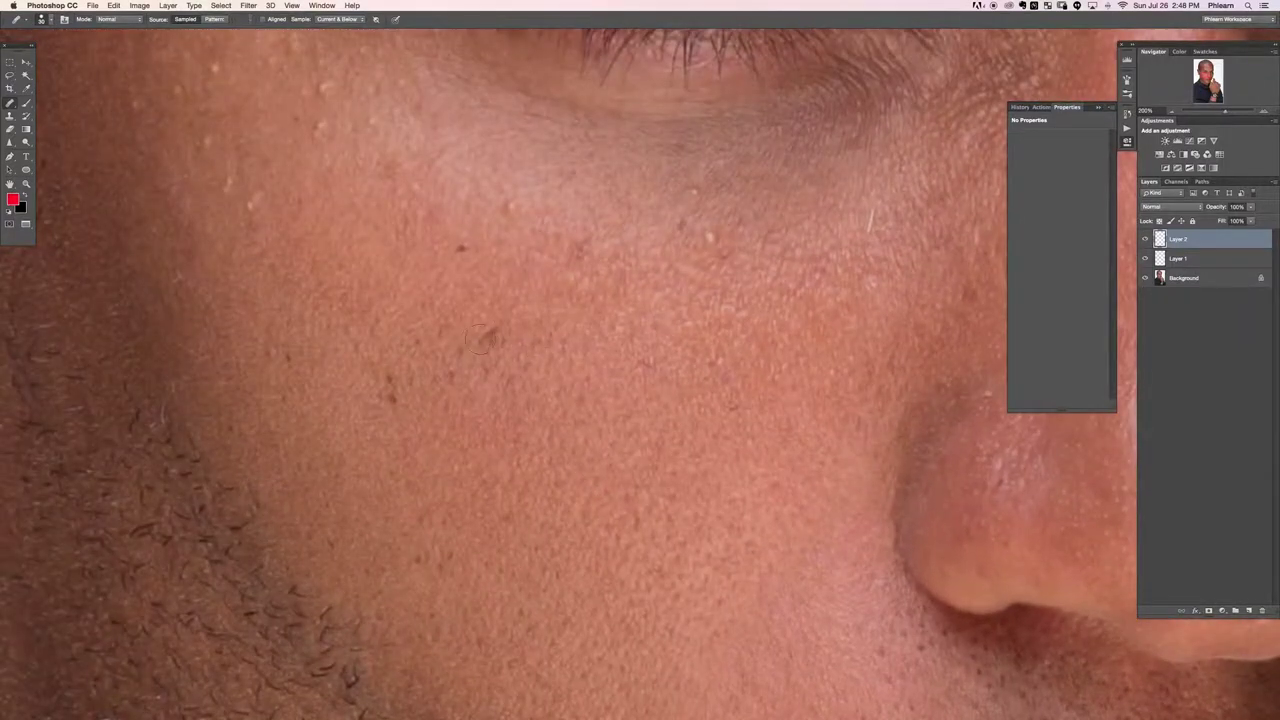
click(492, 336)
click(391, 394)
click(460, 258)
click(710, 236)
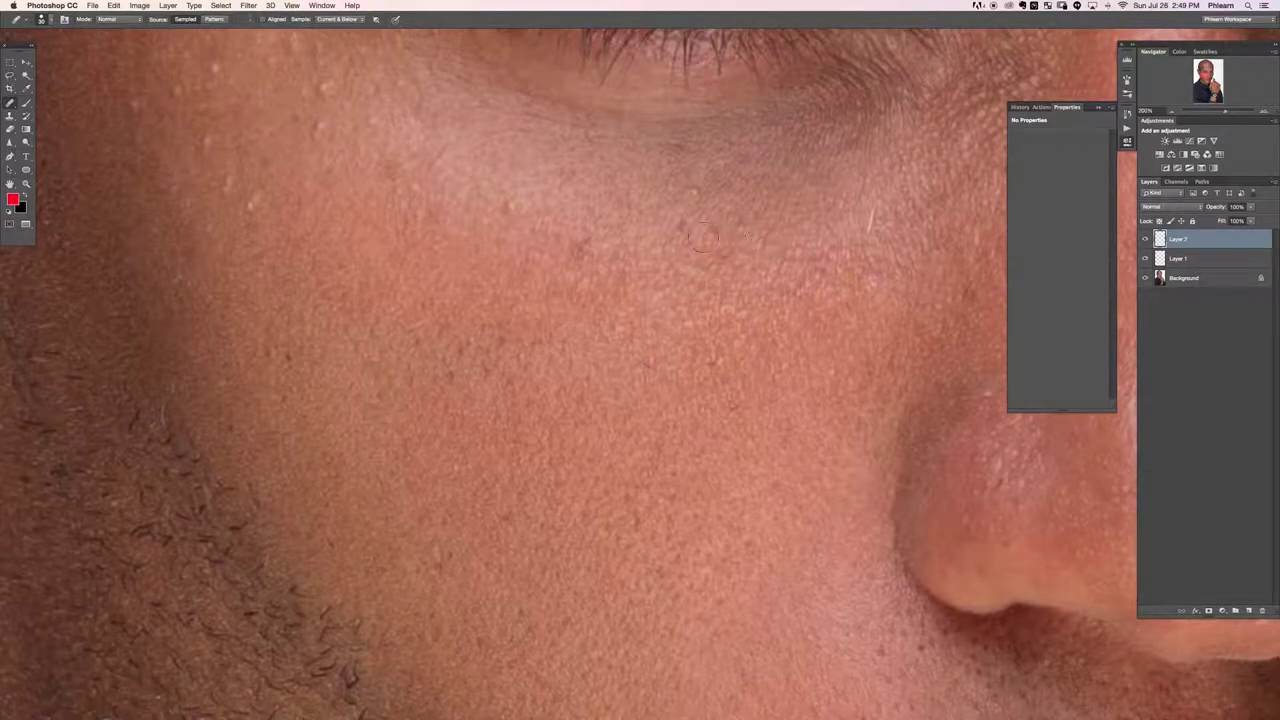
Review the retouched face at several magnifications and compare it with Layer 2 hidden and shown.
key(super+0)
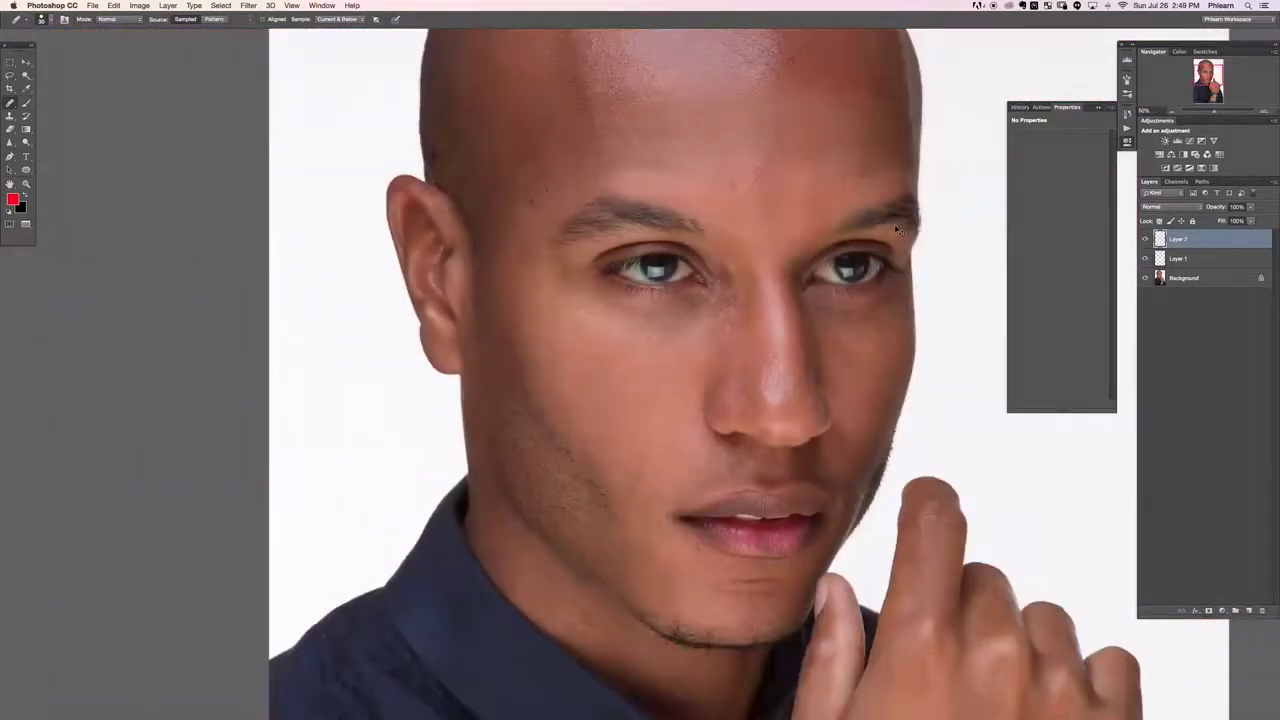
key(super+plus)
key(super+plus)
drag(707, 558, 619, 370)
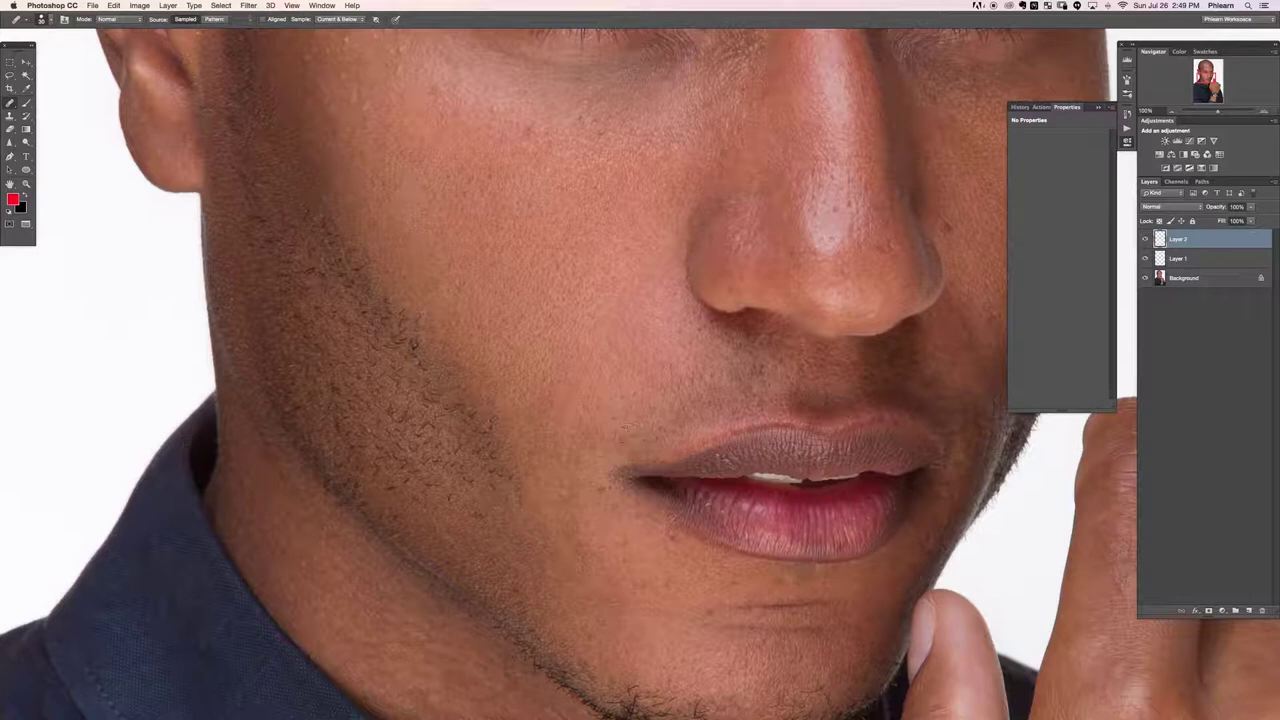
key(super+minus)
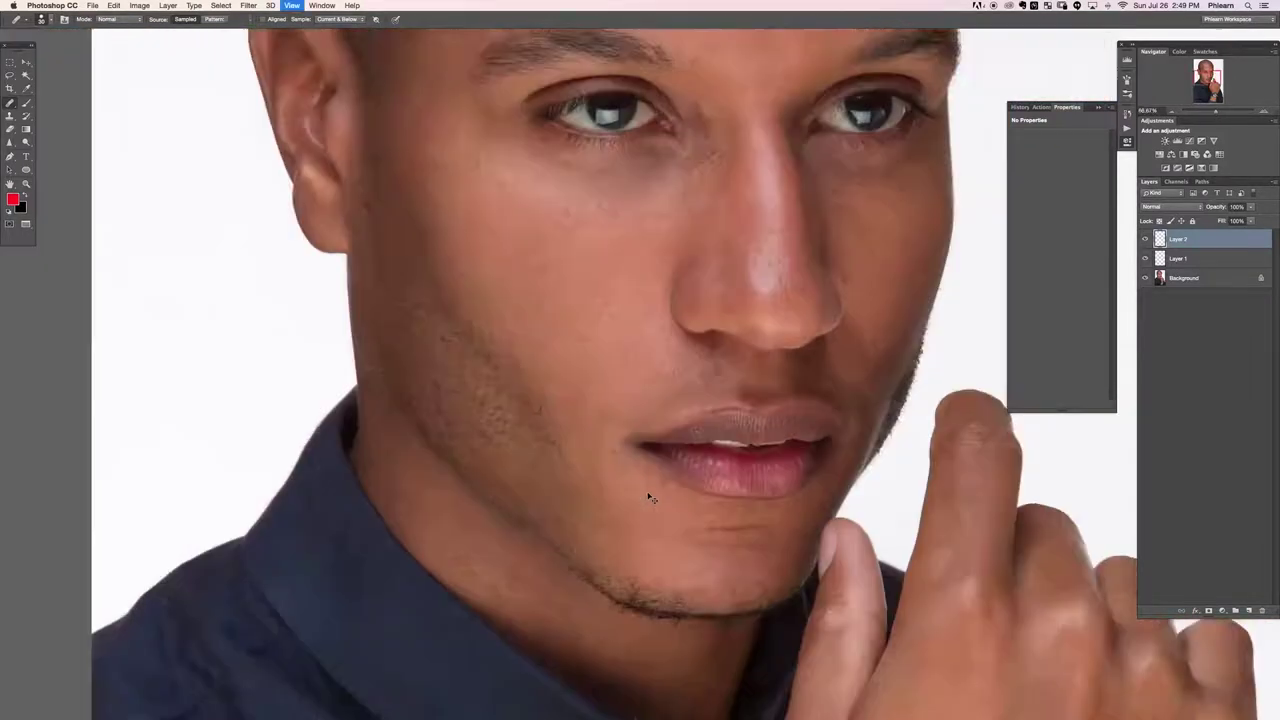
key(super+minus)
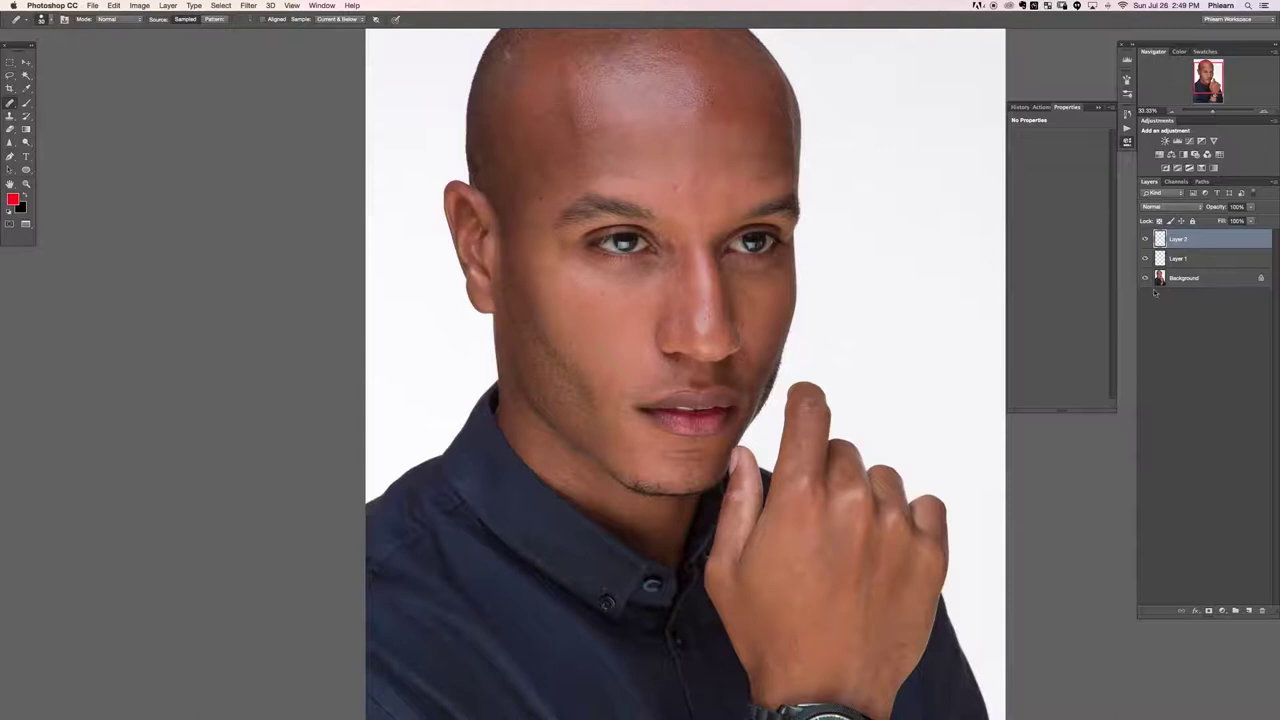
click(1145, 241)
click(1145, 241)
click(1145, 241)
click(1145, 241)
Group Layer 1 and Layer 2 and compare the portrait before and after the grouped retouching.
shift+click(1197, 262)
key(super+g)
key(super+plus)
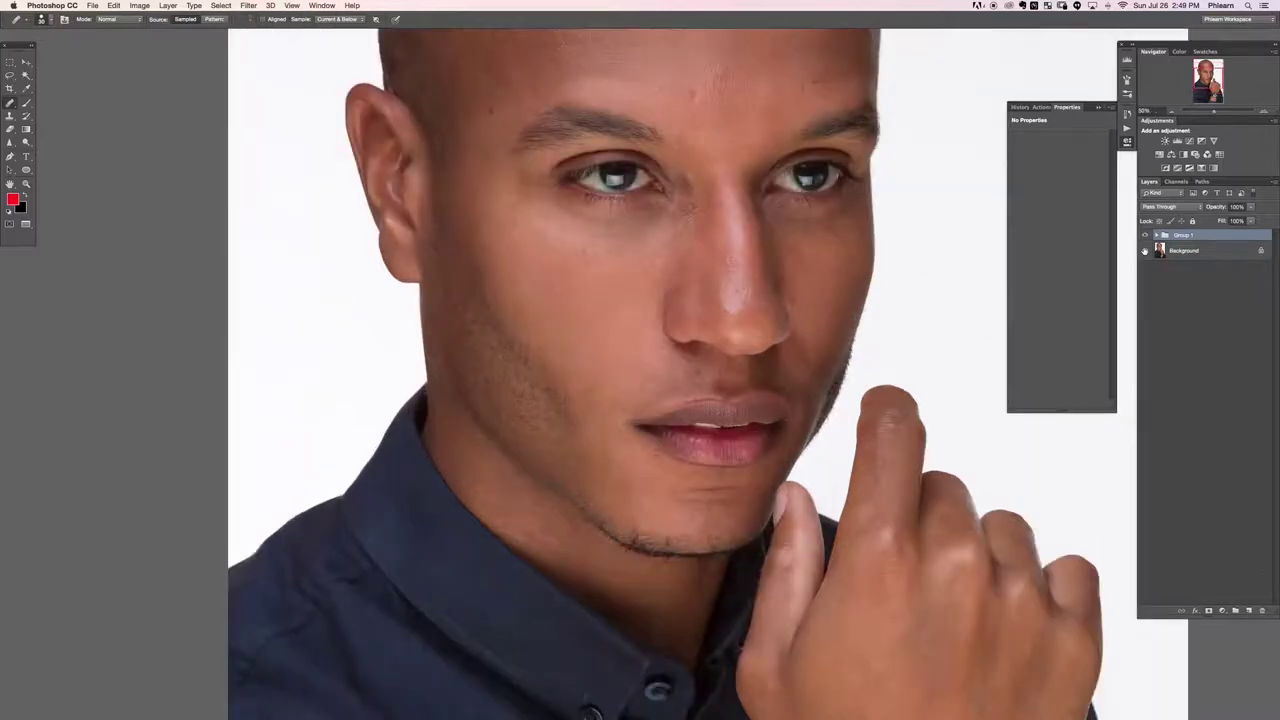
alt+click(1145, 251)
alt+click(1145, 251)
click(1145, 250)
click(1145, 250)
click(1145, 250)
click(1145, 250)
key(super+comma)
key(super+comma)
key(super+comma)
key(super+comma)
key(super+comma)
key(super+comma)
Create a new layer above the retouching group and set up the Brush tool with black as the foreground colour.
drag(556, 517, 604, 427)
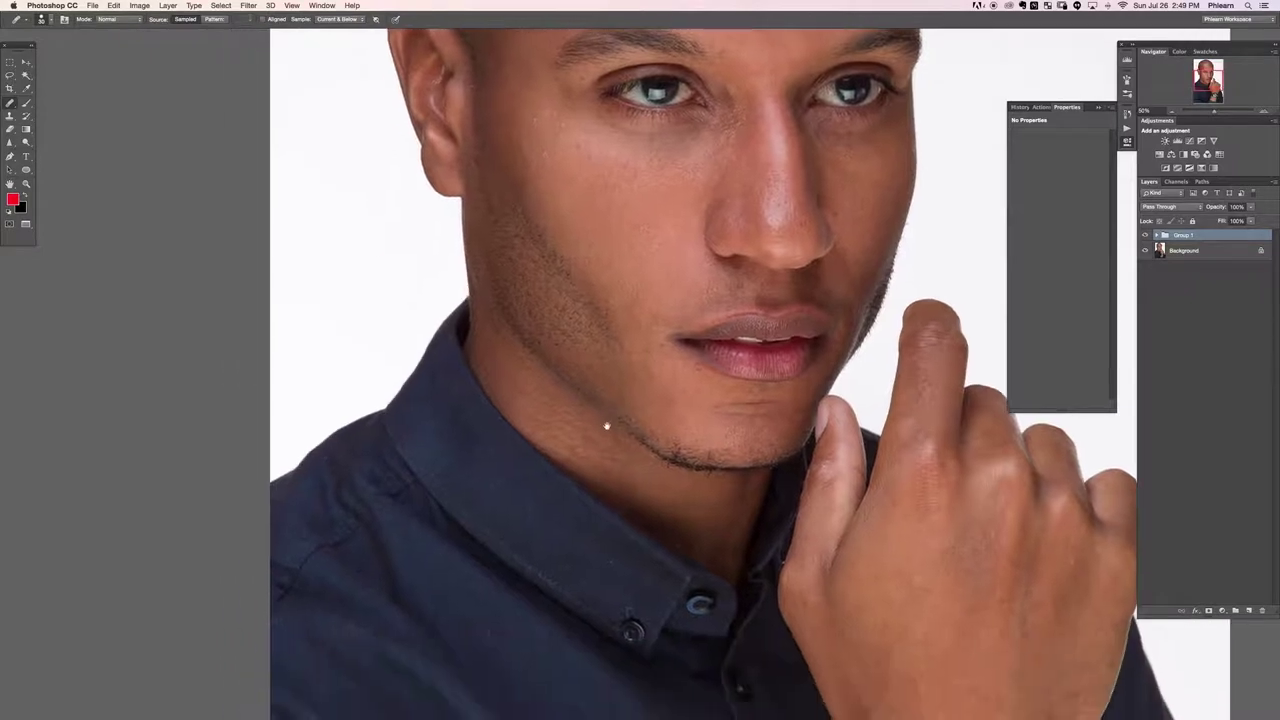
key(super+plus)
key(super+plus)
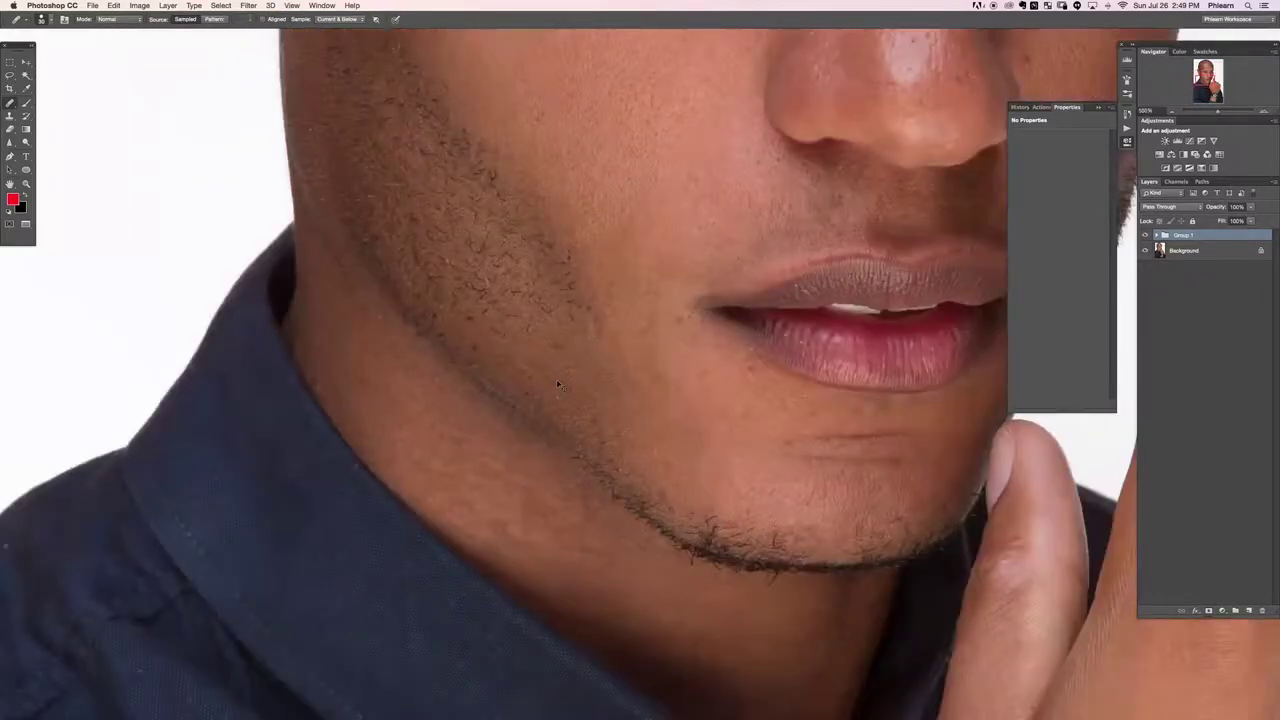
key(super+plus)
key(super+minus)
scroll(651, 374, up, 3)
key(super+alt+shift+n)
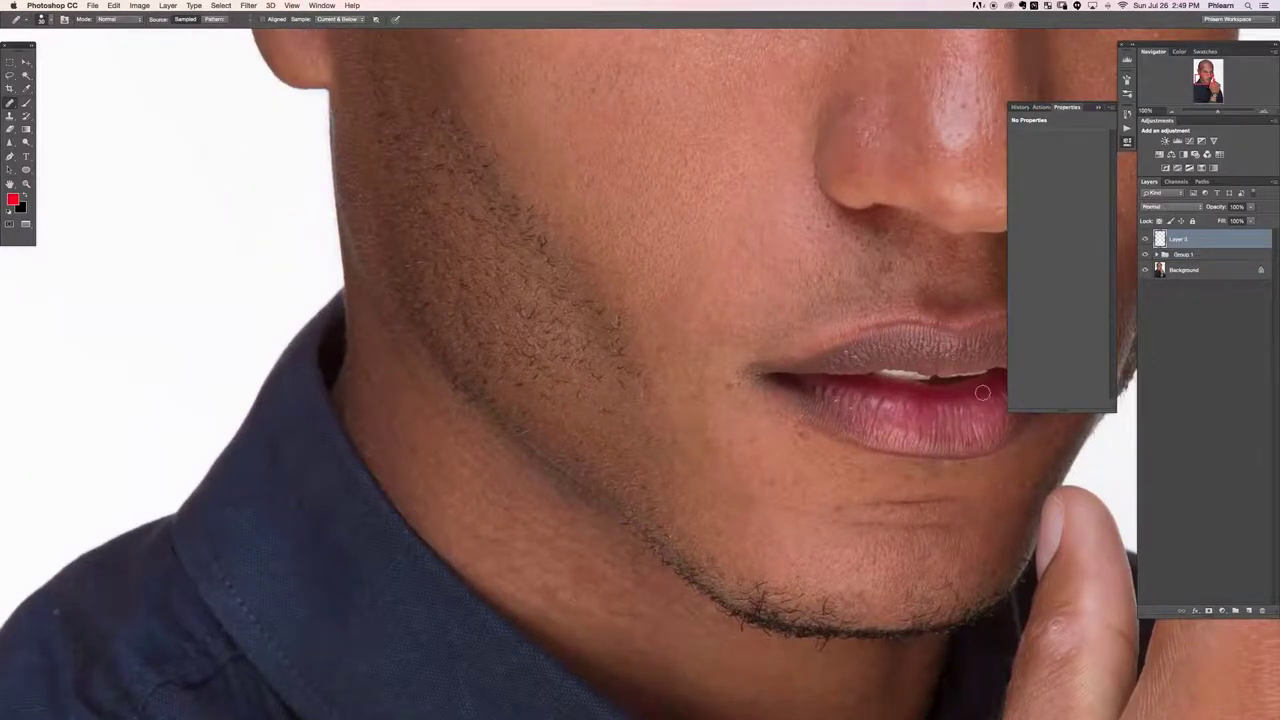
key(b)
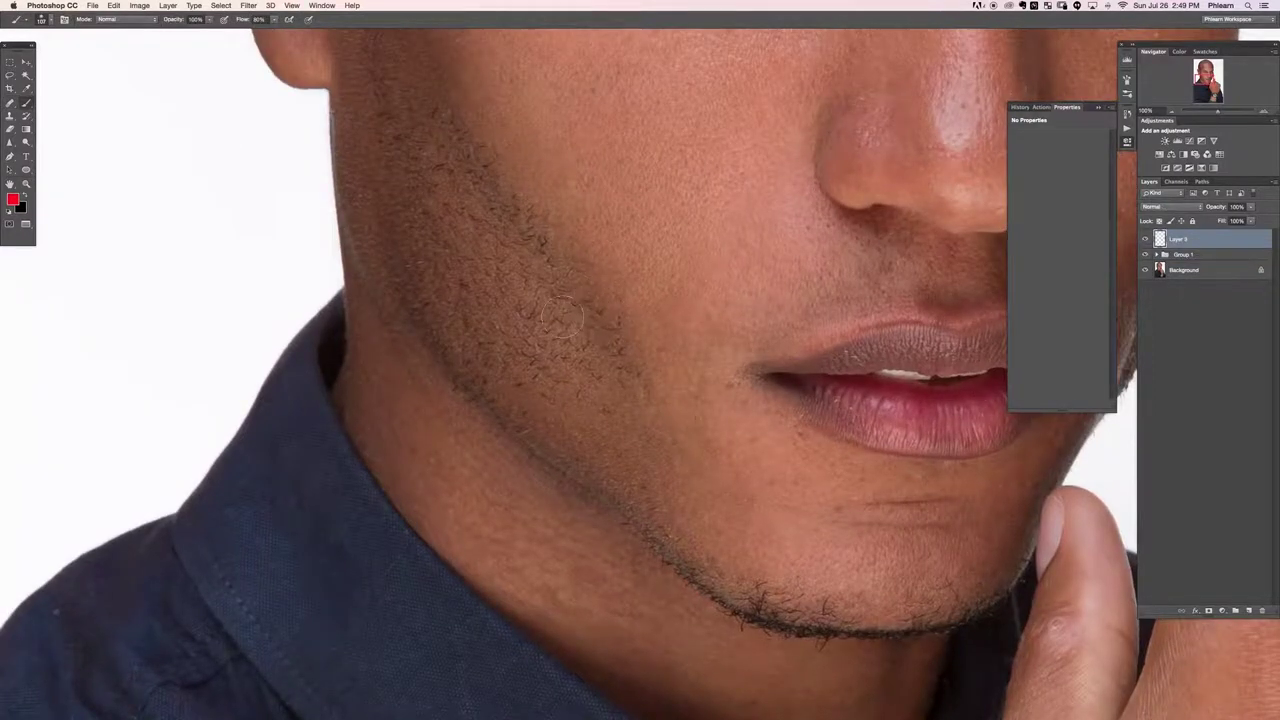
key(d)
key(x)
key(x)
Shrink the brush to hair thickness and paint a single short curved black hair at the edge of the cheek stubble.
key(bracketleft)
key(bracketleft)
key(bracketleft)
key(bracketleft)
key(bracketleft)
key(bracketleft)
key(bracketleft)
key(bracketleft)
key(bracketleft)
key(bracketleft)
key(bracketleft)
key(bracketleft)
key(super+plus)
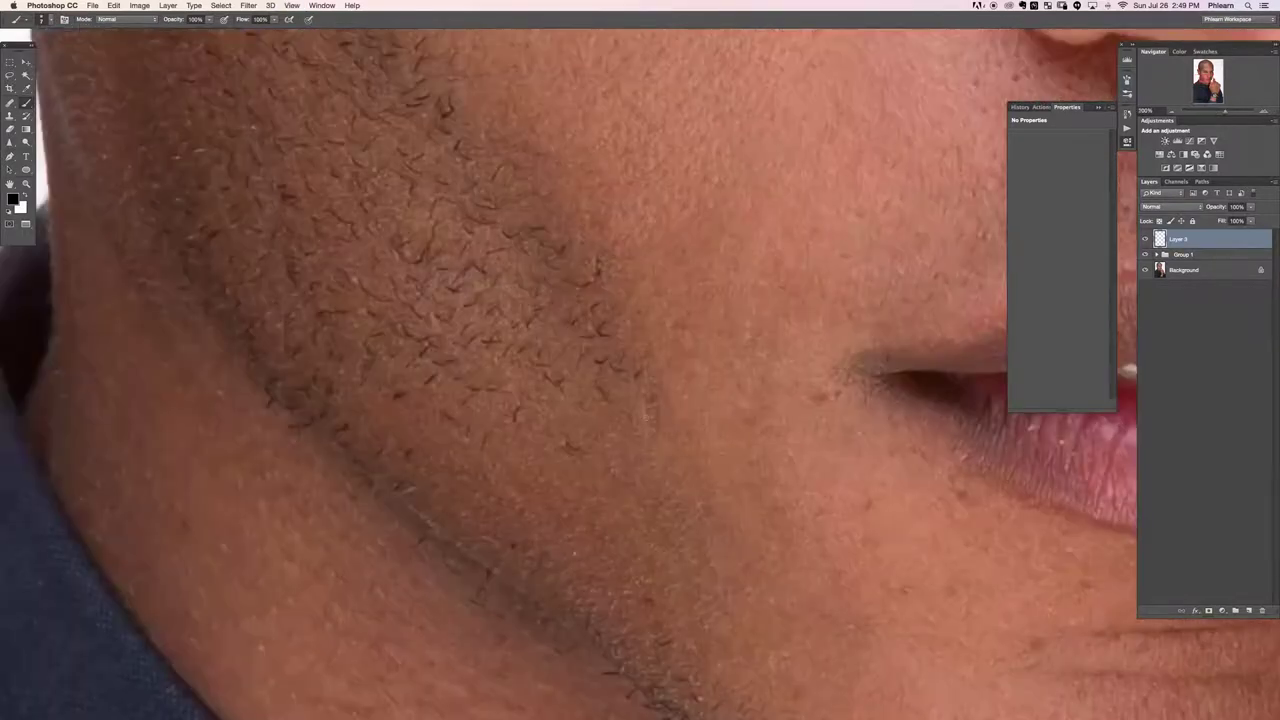
click(652, 416)
click(640, 408)
key(super+z)
click(583, 400)
Reposition the painted hair on the clear skin beside the stubble with the Move tool.
key(v)
mouse_move(641, 447)
mouse_down()
mouse_move(686, 466)
mouse_move(686, 427)
mouse_move(584, 350)
mouse_move(428, 168)
mouse_move(516, 399)
mouse_move(501, 503)
mouse_move(608, 534)
mouse_move(750, 612)
mouse_move(725, 472)
mouse_move(762, 455)
mouse_up()
key(super+plus)
drag(664, 440, 646, 382)
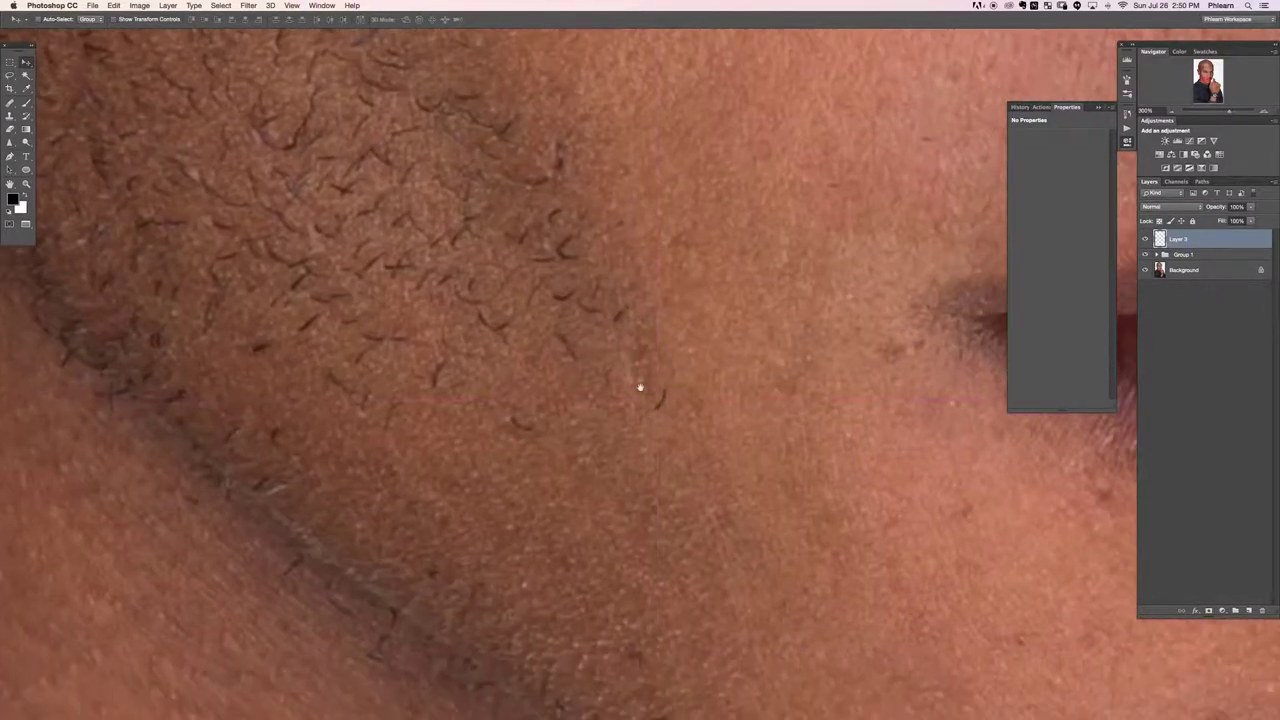
Add a new layer beneath the hair layer and fill a small square selection around the hair with white.
click(1248, 610)
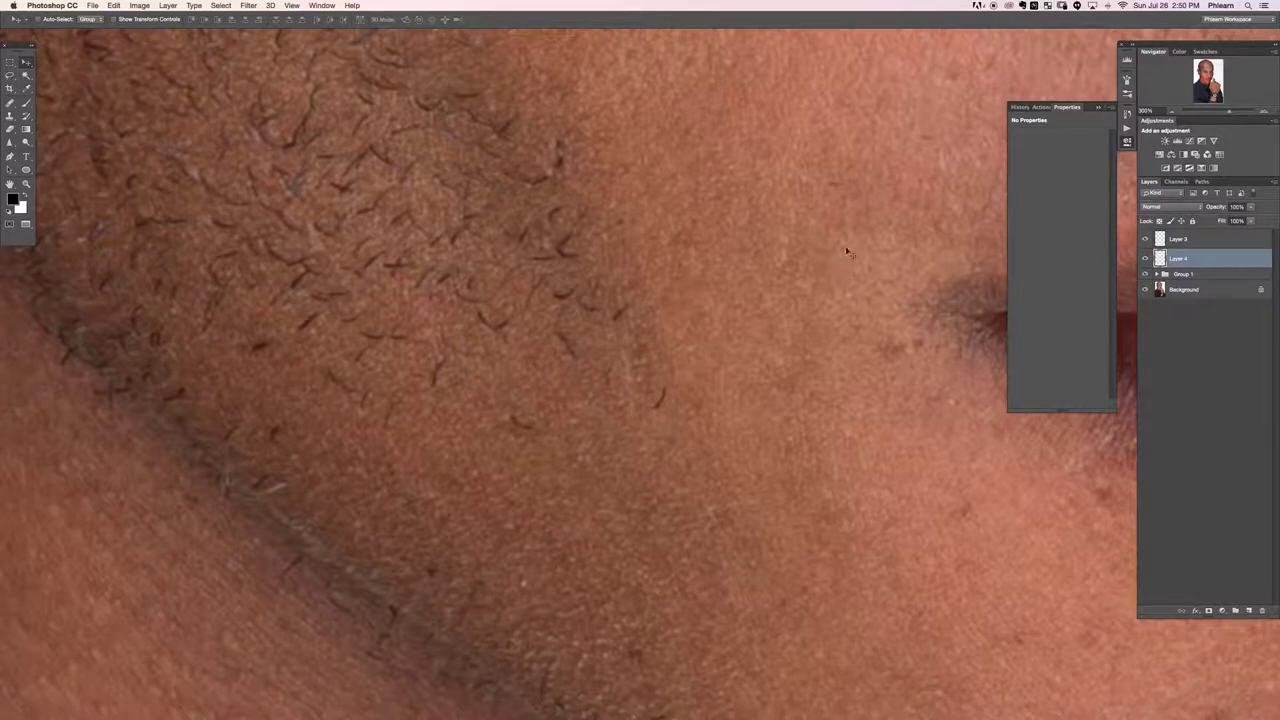
key(m)
mouse_move(648, 352)
mouse_down()
mouse_move(708, 408)
mouse_move(692, 432)
mouse_move(672, 402)
mouse_move(680, 409)
mouse_up()
key(i)
key(shift+BackSpace)
click(647, 314)
click(643, 324)
click(712, 307)
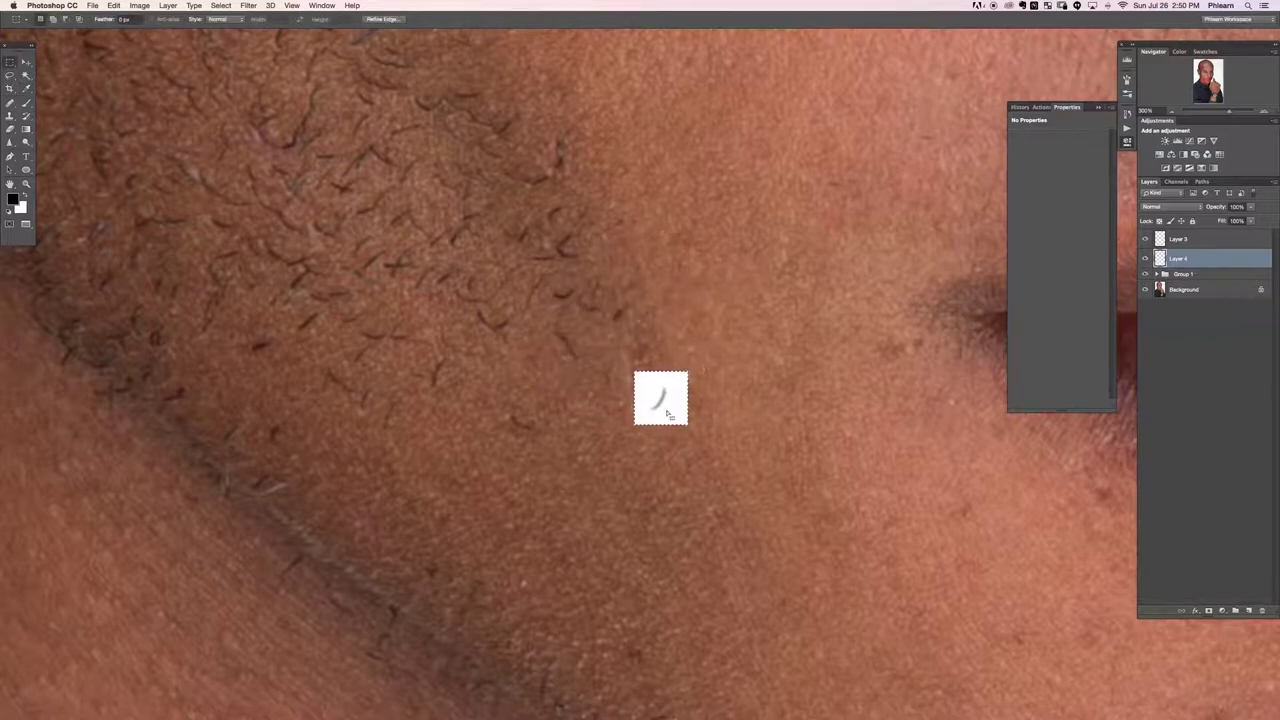
Define the selected hair as a brush preset named Facial Hair.
click(114, 5)
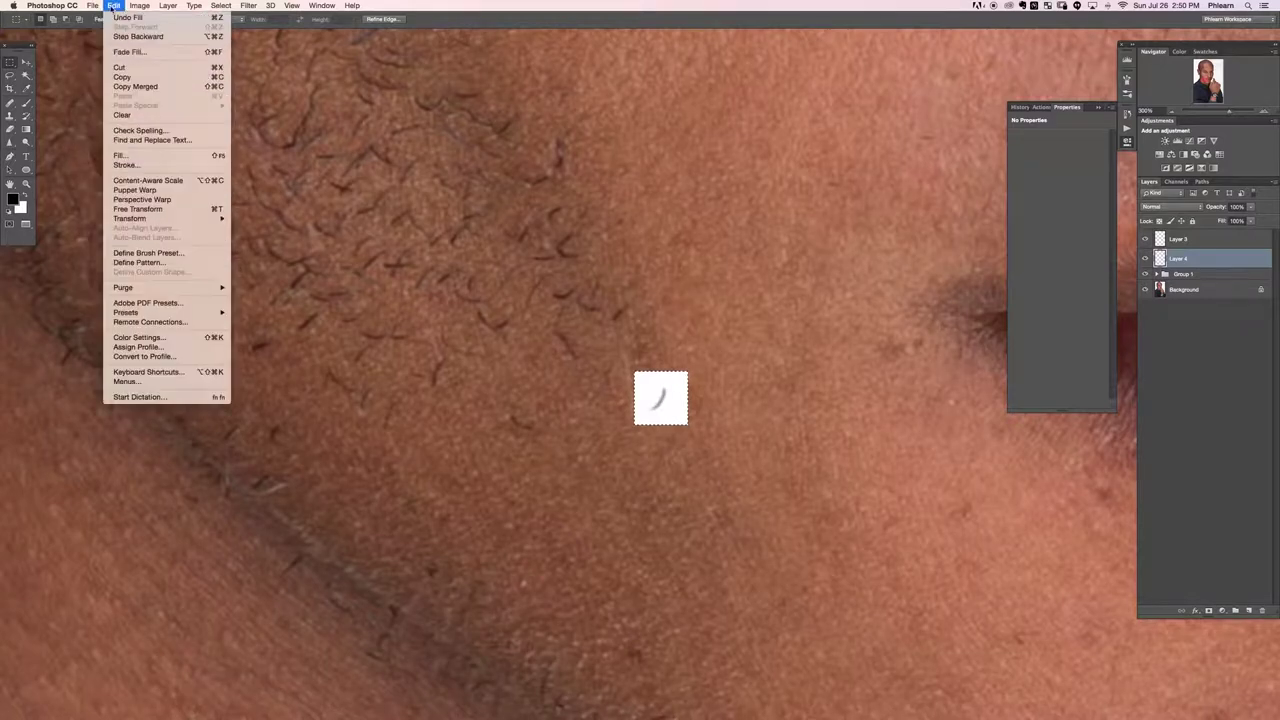
click(150, 253)
text(haci)
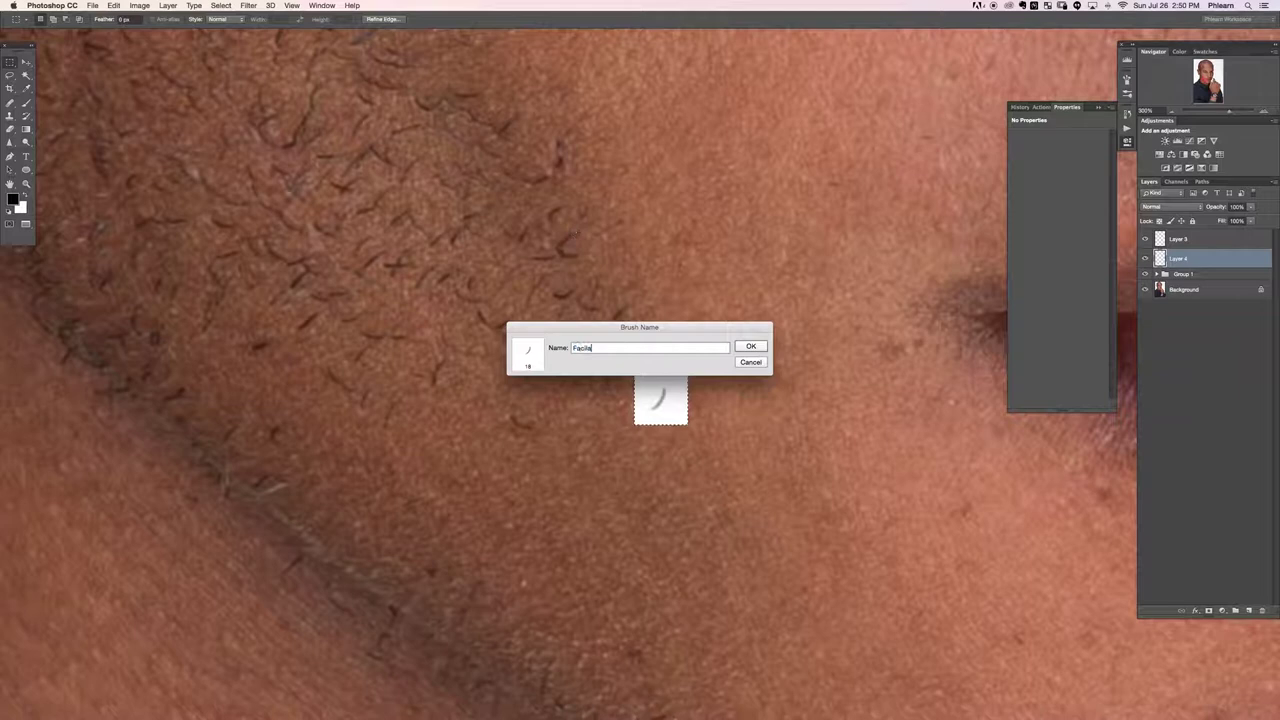
text(al Hair)
key(Return)
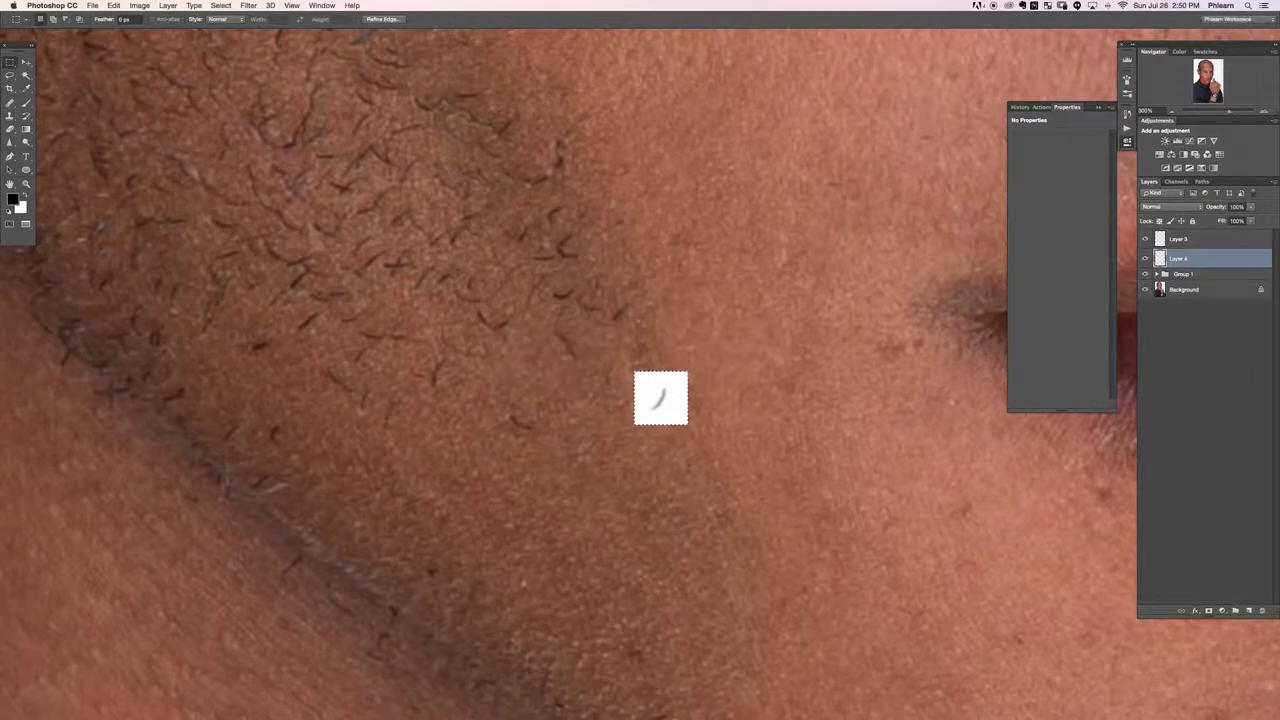
Test the new hair brush with a curved stroke and single dabs on the cheek beside the mouth, and hide Layer 3 and Layer 4.
key(super+minus)
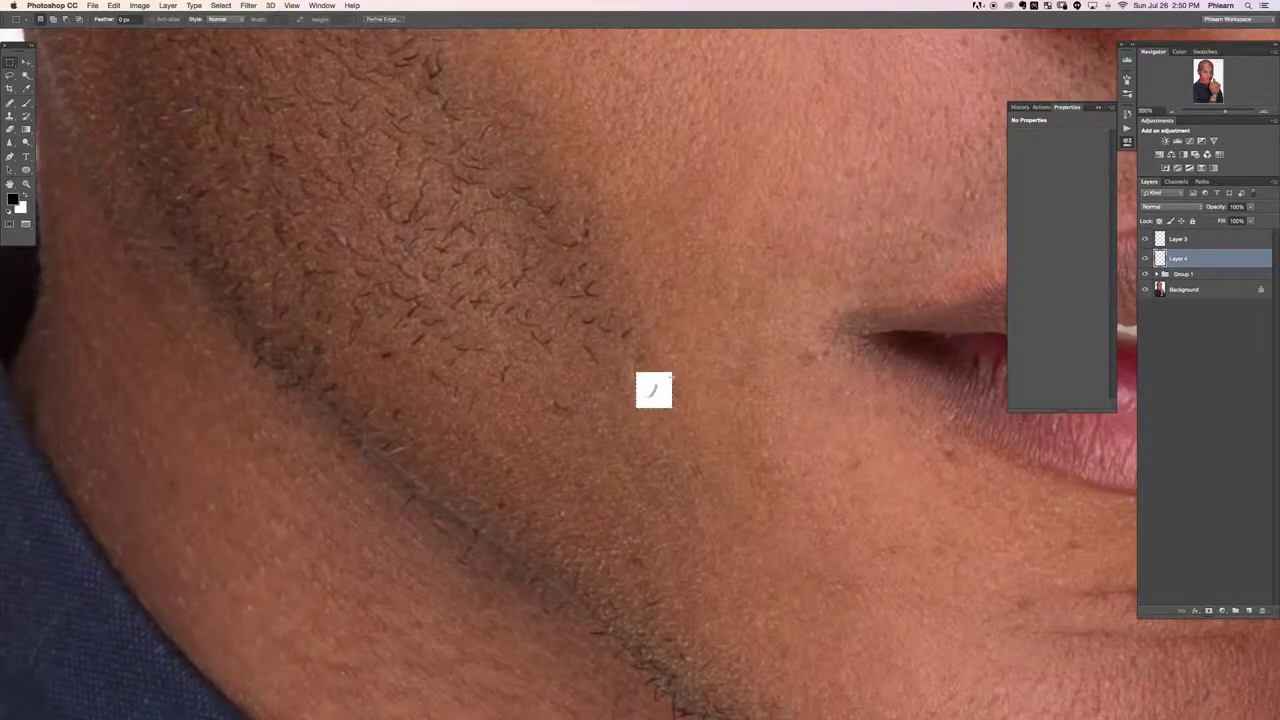
key(b)
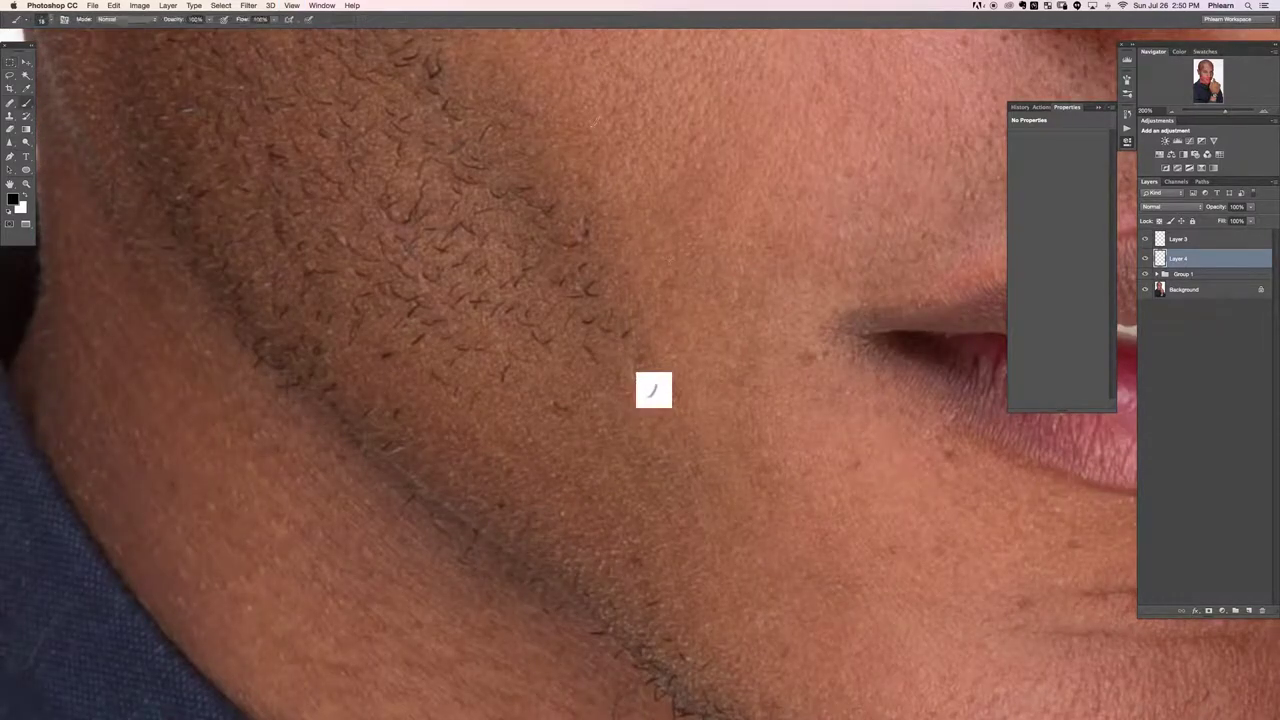
right_click(610, 124)
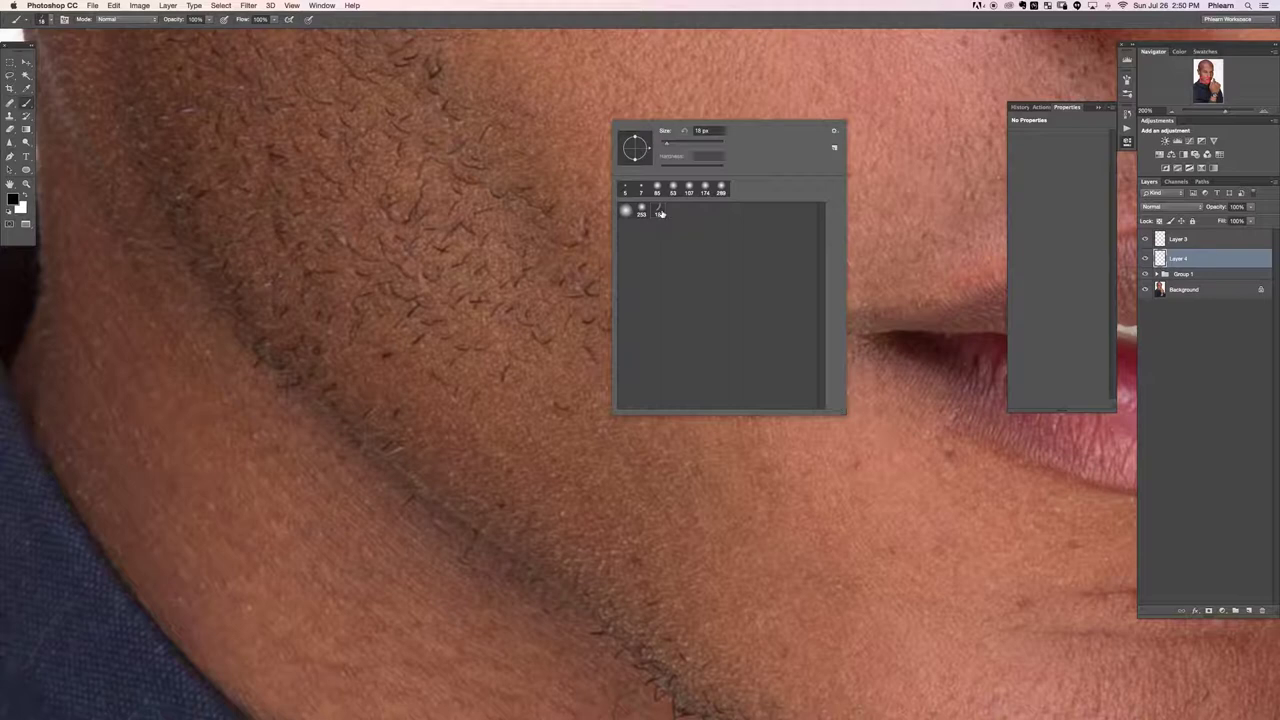
mouse_move(591, 214)
mouse_down()
mouse_move(545, 216)
mouse_move(652, 246)
mouse_move(688, 312)
mouse_up()
click(715, 392)
click(724, 311)
click(735, 326)
click(689, 401)
click(668, 409)
click(689, 472)
click(706, 489)
mouse_move(744, 462)
mouse_down()
mouse_move(657, 367)
mouse_move(597, 444)
mouse_up()
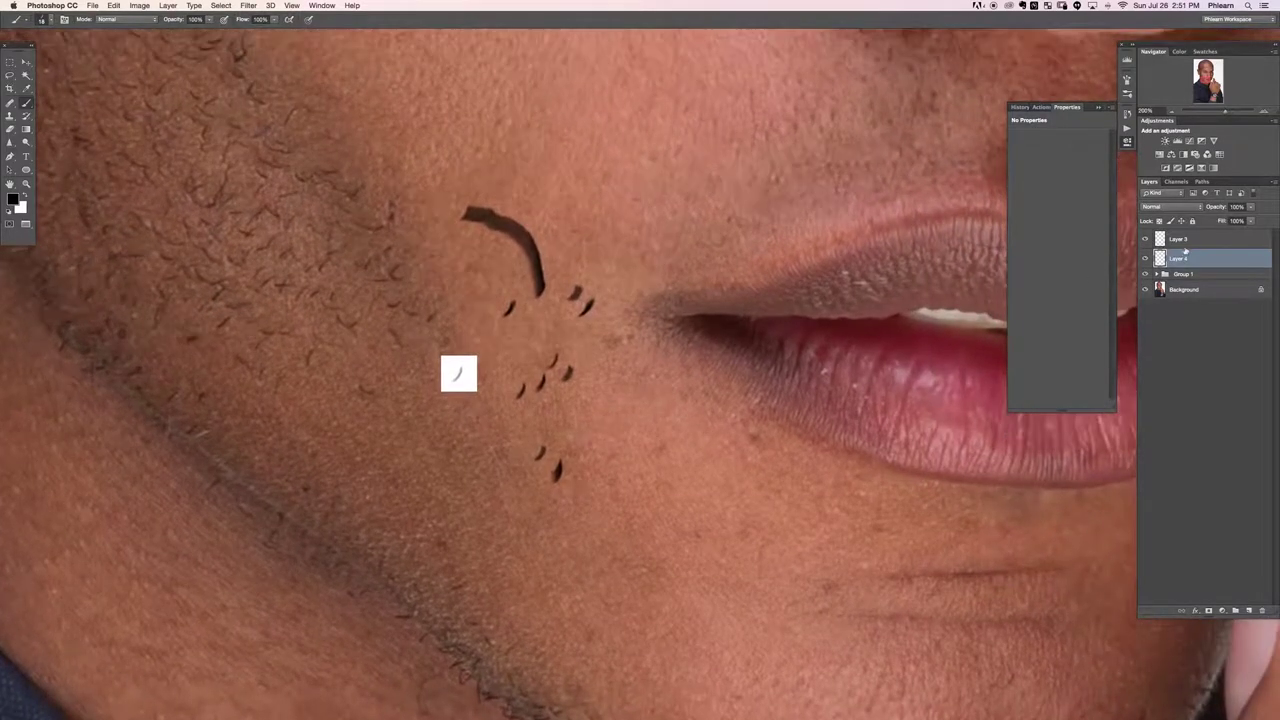
click(1146, 259)
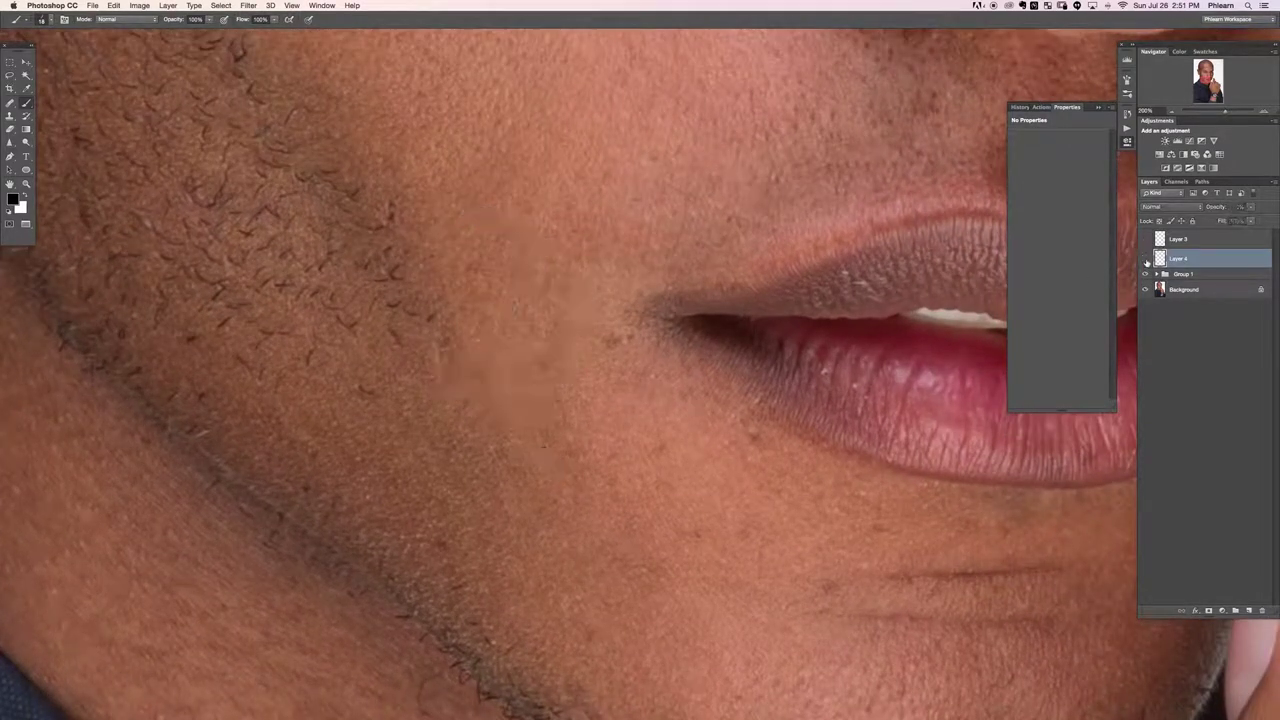
Delete Layer 3 and Layer 4 with the earlier brush tests and add a new empty layer on top.
shift+click(1200, 240)
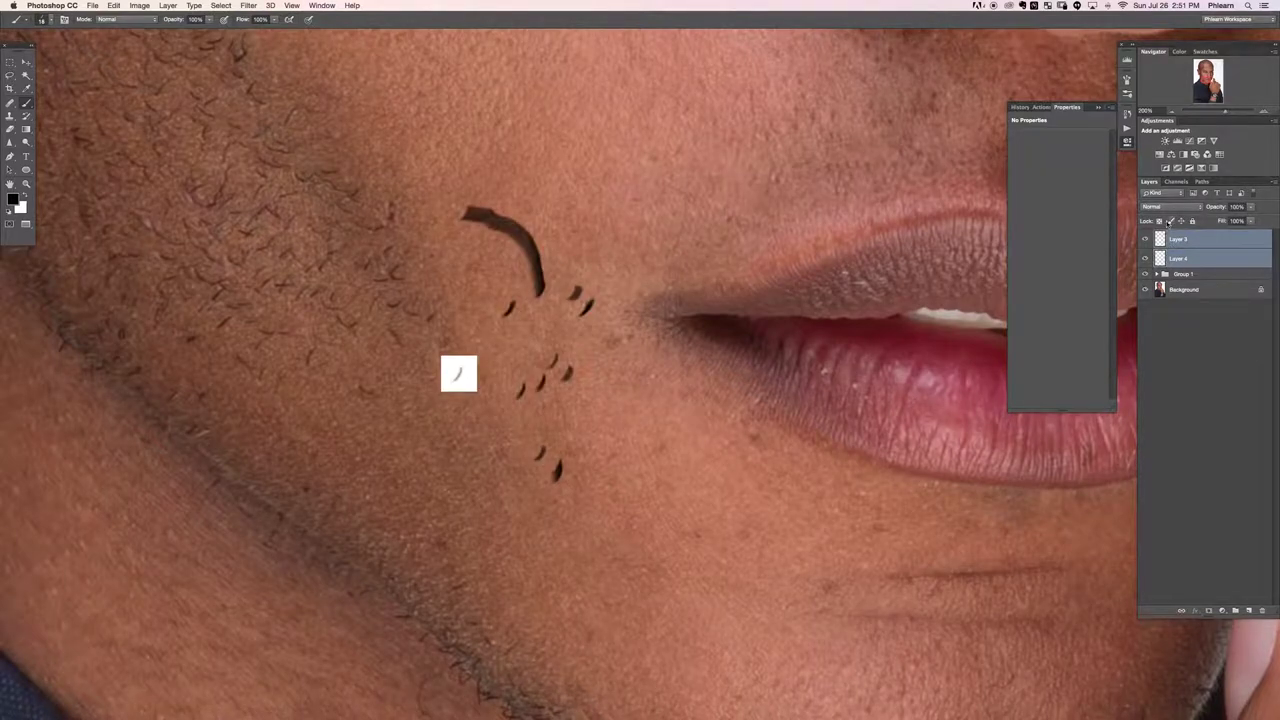
key(Delete)
key(alt+shift+super+n)
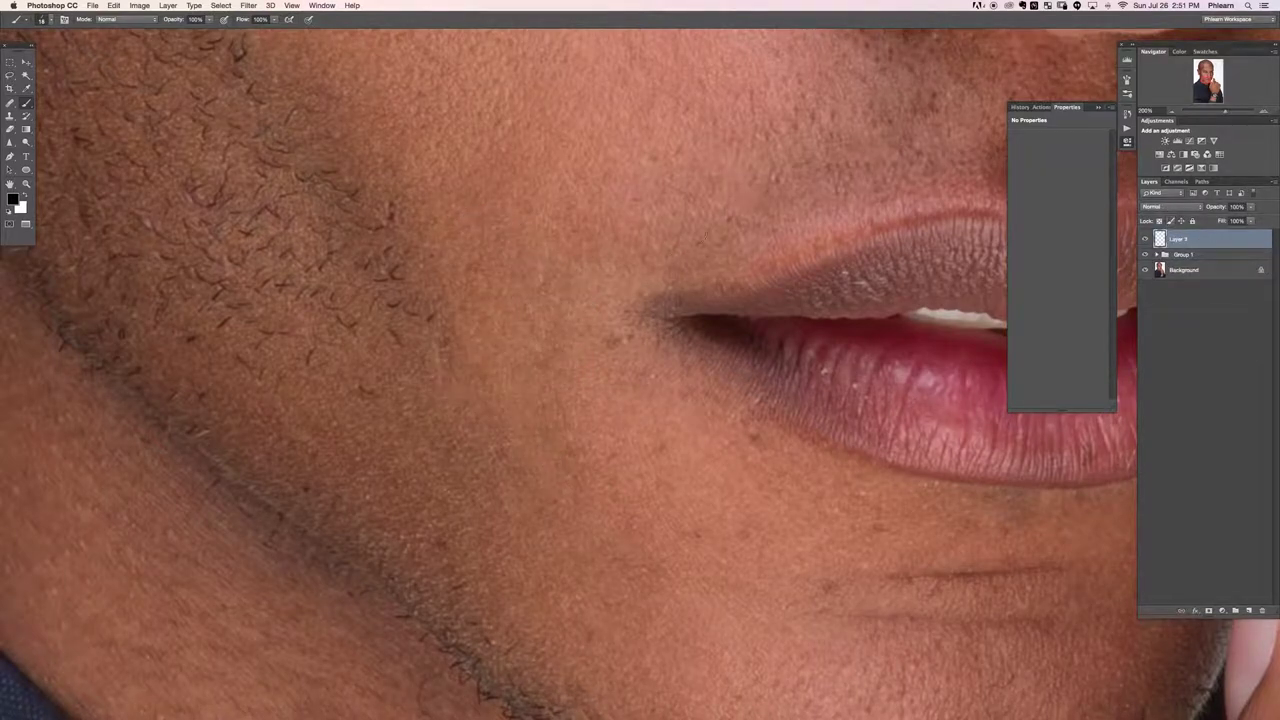
Dab a few single hairs on the cheek beside the mouth with the Facial Hair brush.
mouse_move(492, 206)
mouse_down()
mouse_move(485, 216)
mouse_move(518, 232)
mouse_up()
drag(530, 170, 525, 182)
drag(508, 225, 500, 239)
drag(482, 257, 475, 270)
scroll(520, 354, right, 2)
scroll(520, 354, up, 1)
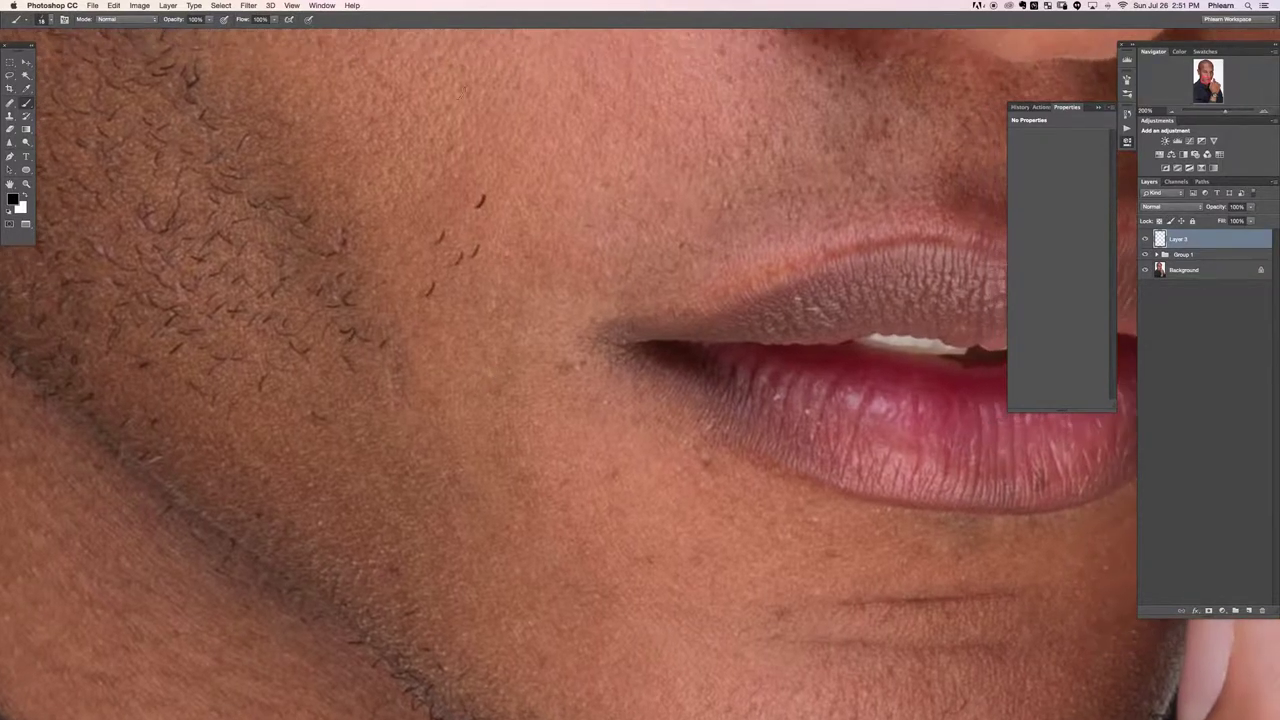
Turn on Shape Dynamics for the brush with 100% size jitter, 4% angle jitter, and both Flip X and Flip Y jitter.
click(322, 5)
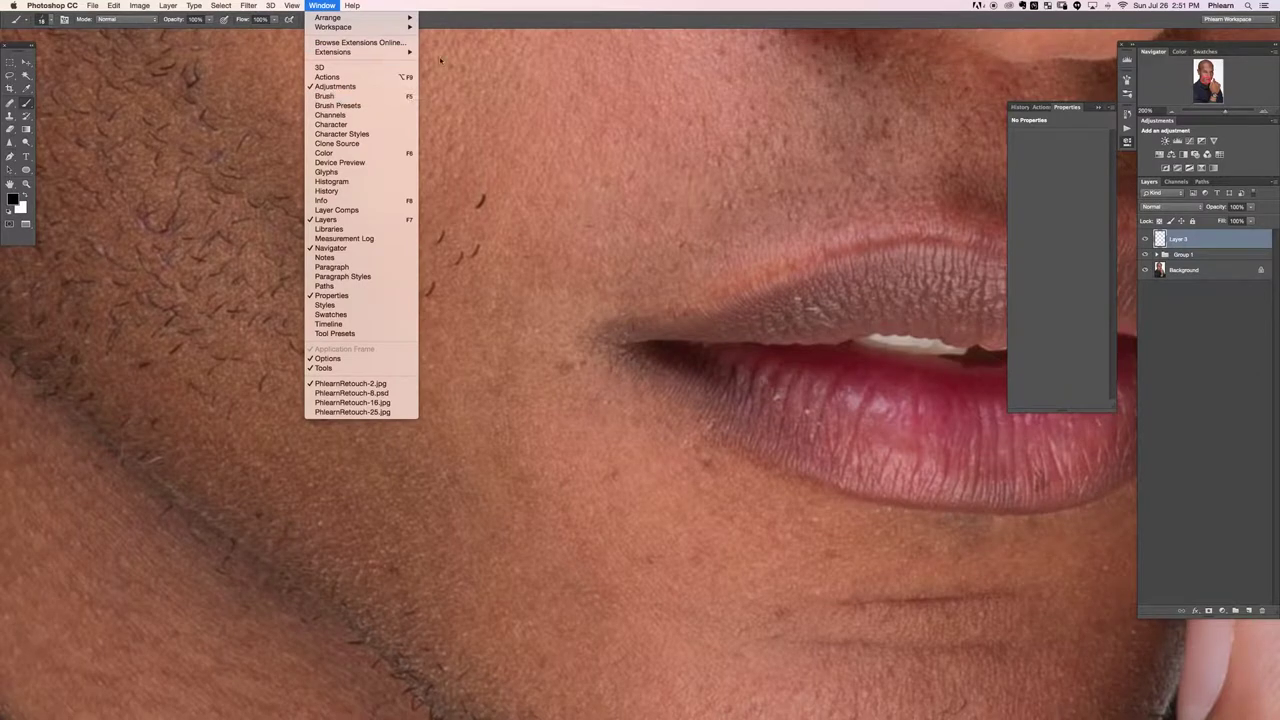
key(F5)
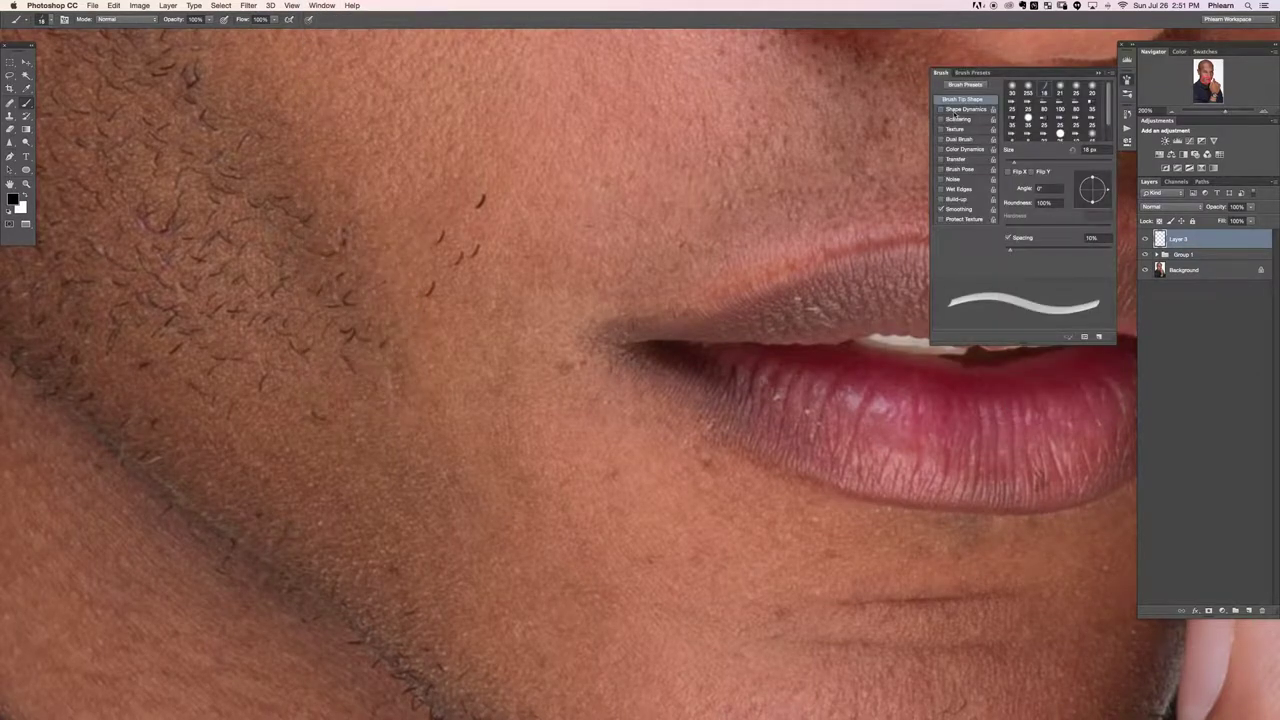
click(957, 110)
drag(1007, 98, 1129, 100)
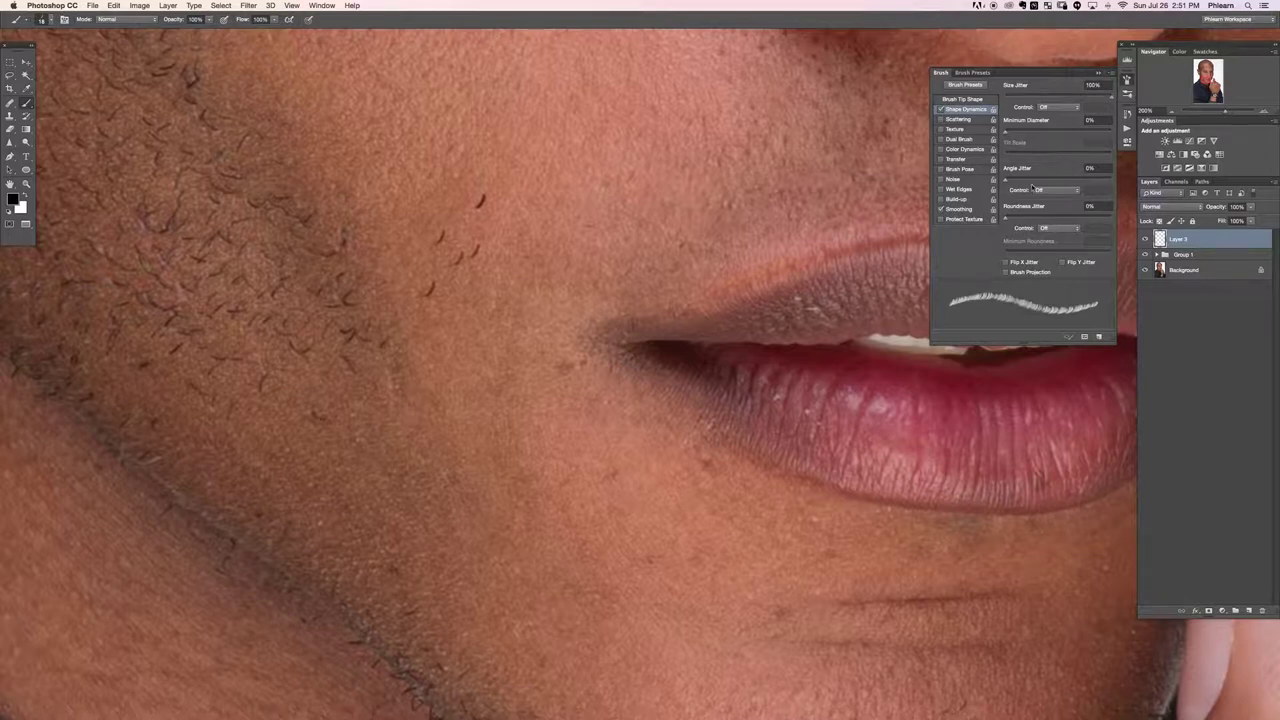
click(1097, 168)
click(1024, 263)
click(1072, 264)
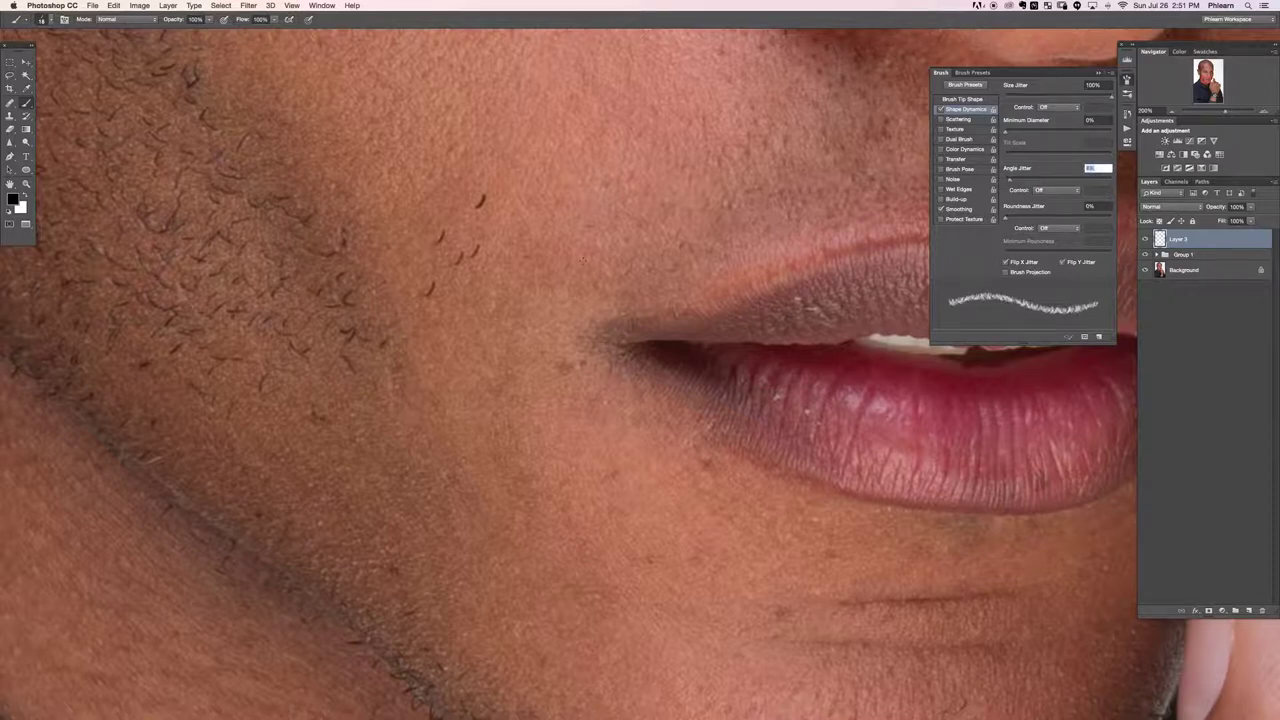
Test the shape dynamics with a few dabs and a long looping stroke on the cheek beside the mouth.
drag(582, 302, 556, 320)
drag(532, 292, 526, 306)
drag(527, 354, 524, 368)
mouse_move(520, 385)
mouse_down()
mouse_move(549, 512)
mouse_move(502, 522)
mouse_move(478, 336)
mouse_move(490, 240)
mouse_move(532, 168)
mouse_move(589, 197)
mouse_up()
Turn on Scattering at 465% and try it with strokes beside the mouth and along the lower cheek.
click(957, 119)
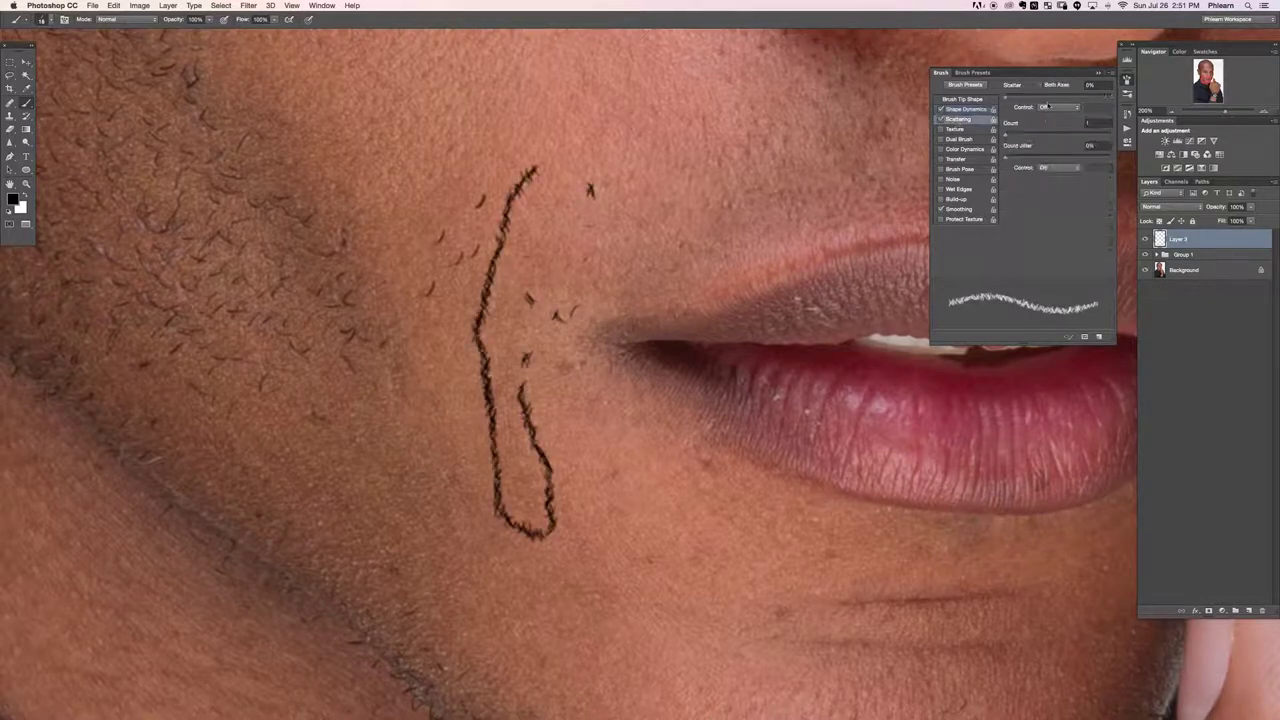
drag(1015, 97, 1056, 98)
mouse_move(684, 248)
mouse_down()
mouse_move(660, 232)
mouse_move(575, 230)
mouse_move(568, 330)
mouse_move(600, 445)
mouse_move(595, 545)
mouse_move(610, 600)
mouse_up()
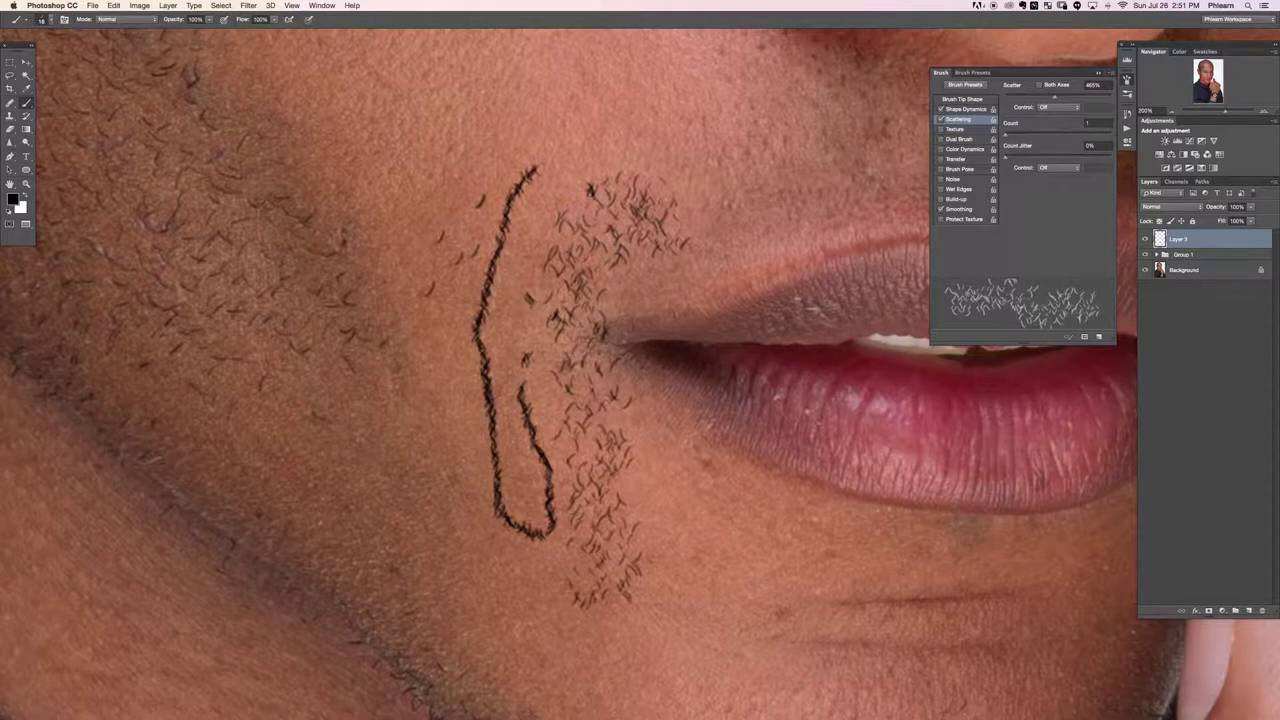
mouse_move(445, 365)
mouse_down()
mouse_move(450, 450)
mouse_move(425, 548)
mouse_up()
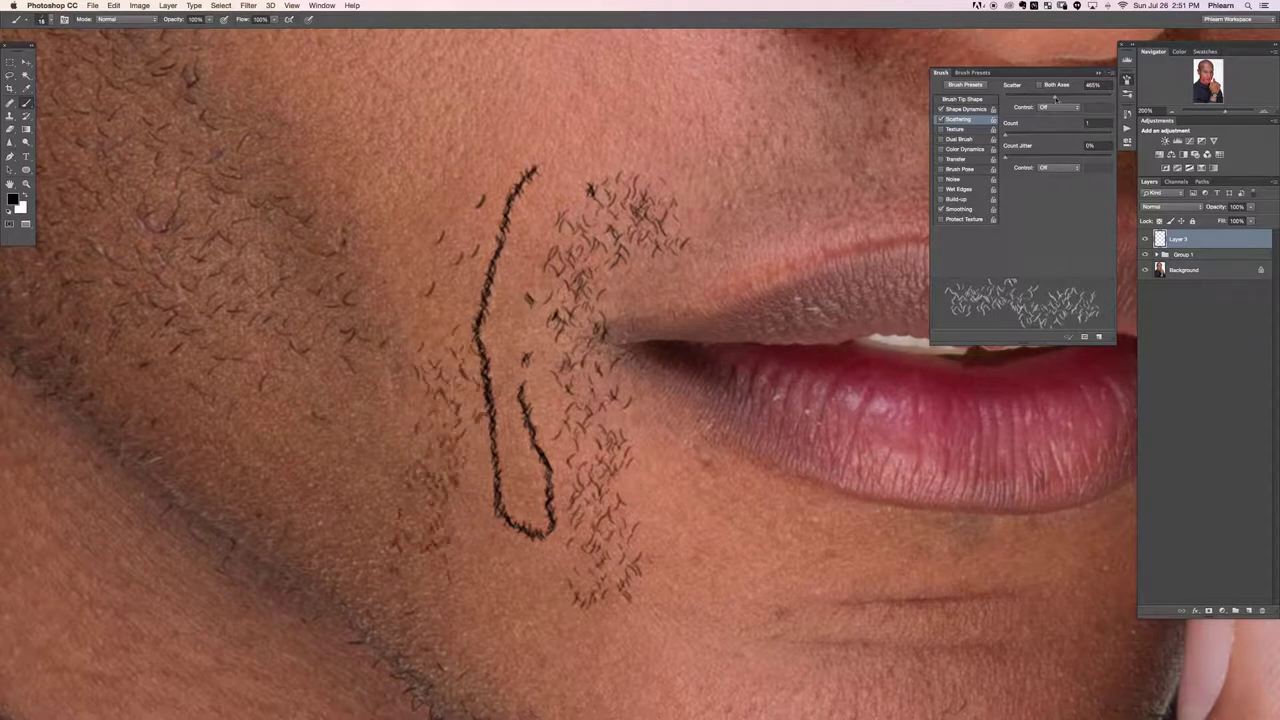
Scatter the brush on both axes, raise the scatter to about 840%, and try it on the chin and jaw.
click(1039, 86)
mouse_move(640, 462)
mouse_down()
mouse_move(680, 545)
mouse_move(612, 665)
mouse_move(495, 580)
mouse_up()
drag(1055, 98, 1098, 98)
mouse_move(430, 395)
mouse_down()
mouse_move(330, 410)
mouse_move(372, 565)
mouse_move(245, 420)
mouse_move(255, 360)
mouse_up()
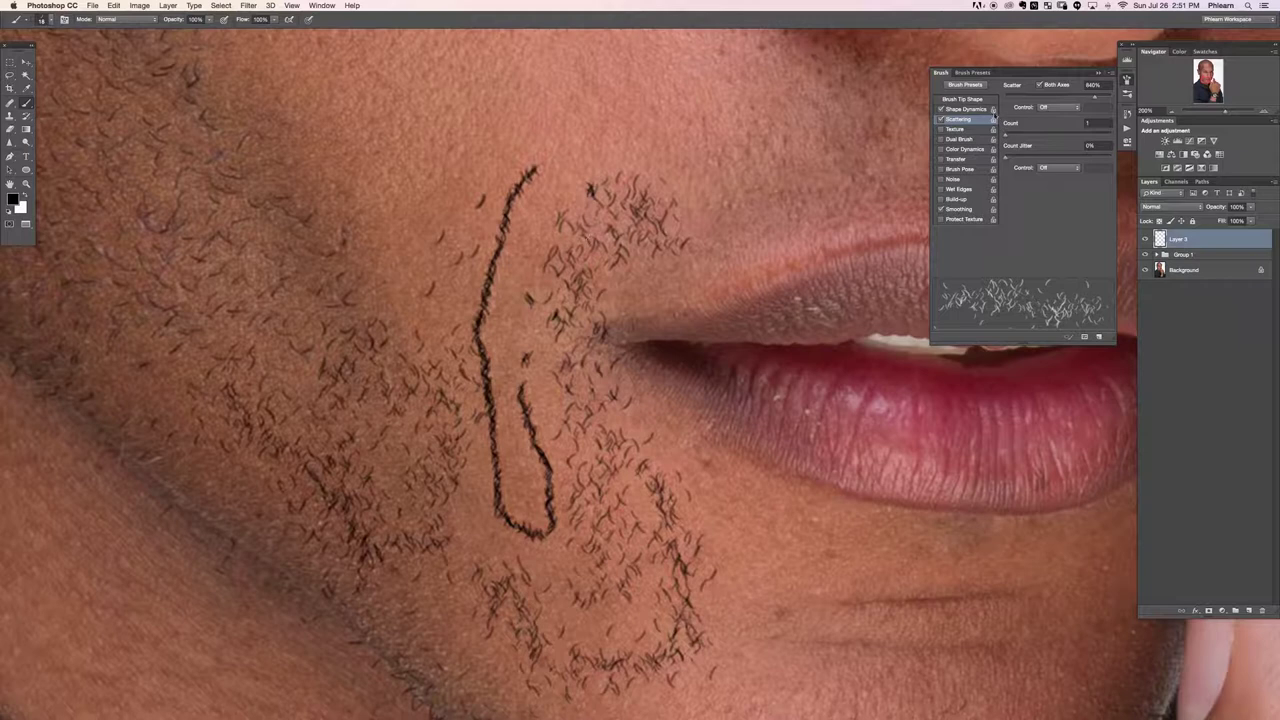
Turn on Transfer for the brush, switch its flow control off, and set the opacity jitter to 54%.
click(971, 159)
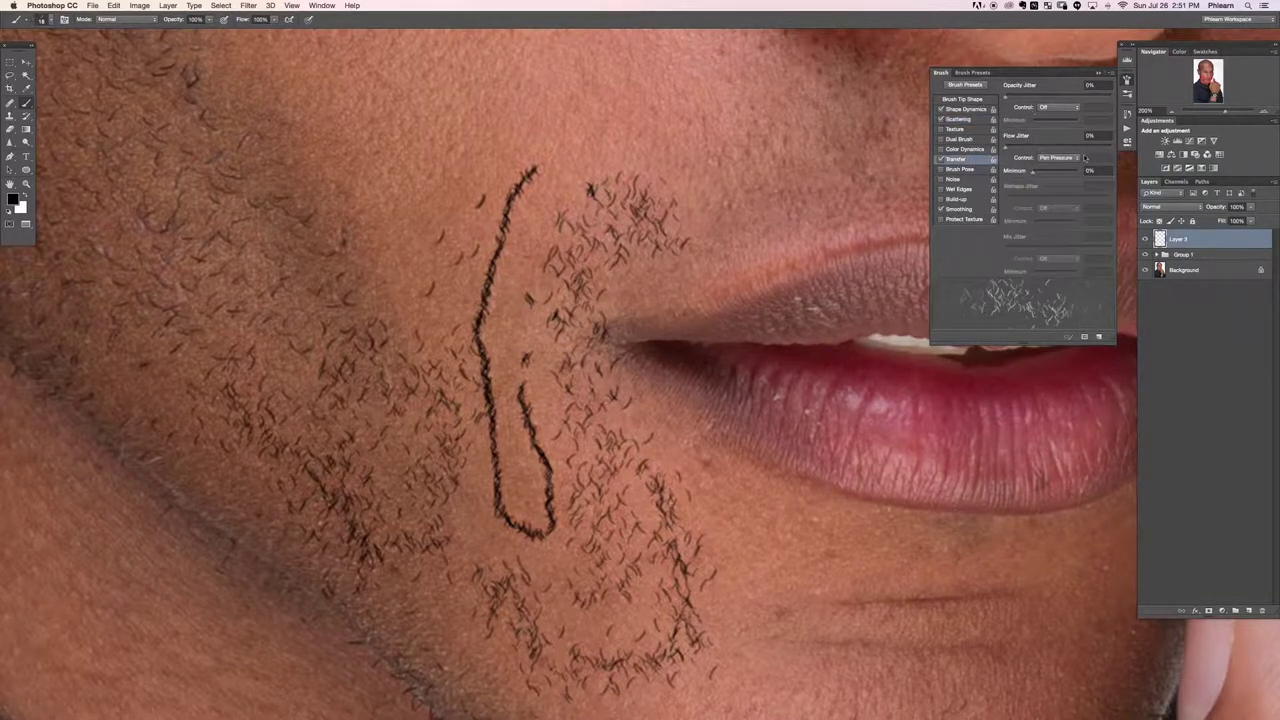
click(1052, 159)
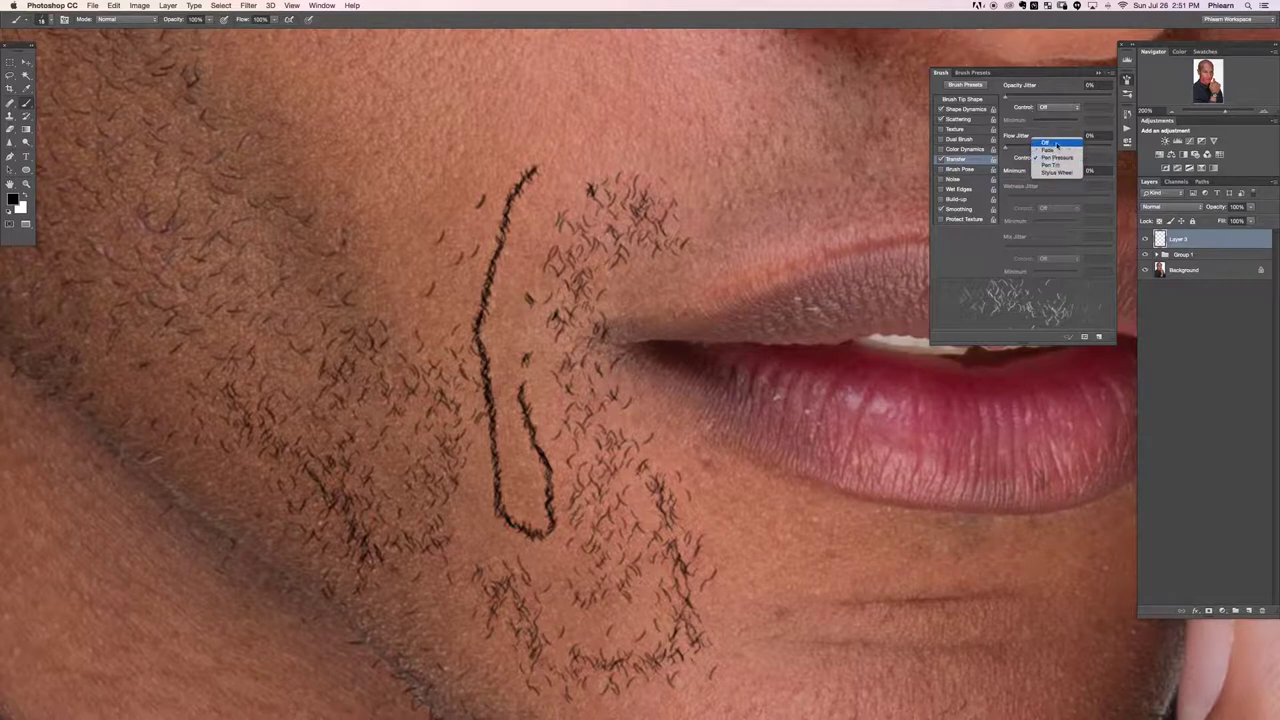
click(1062, 140)
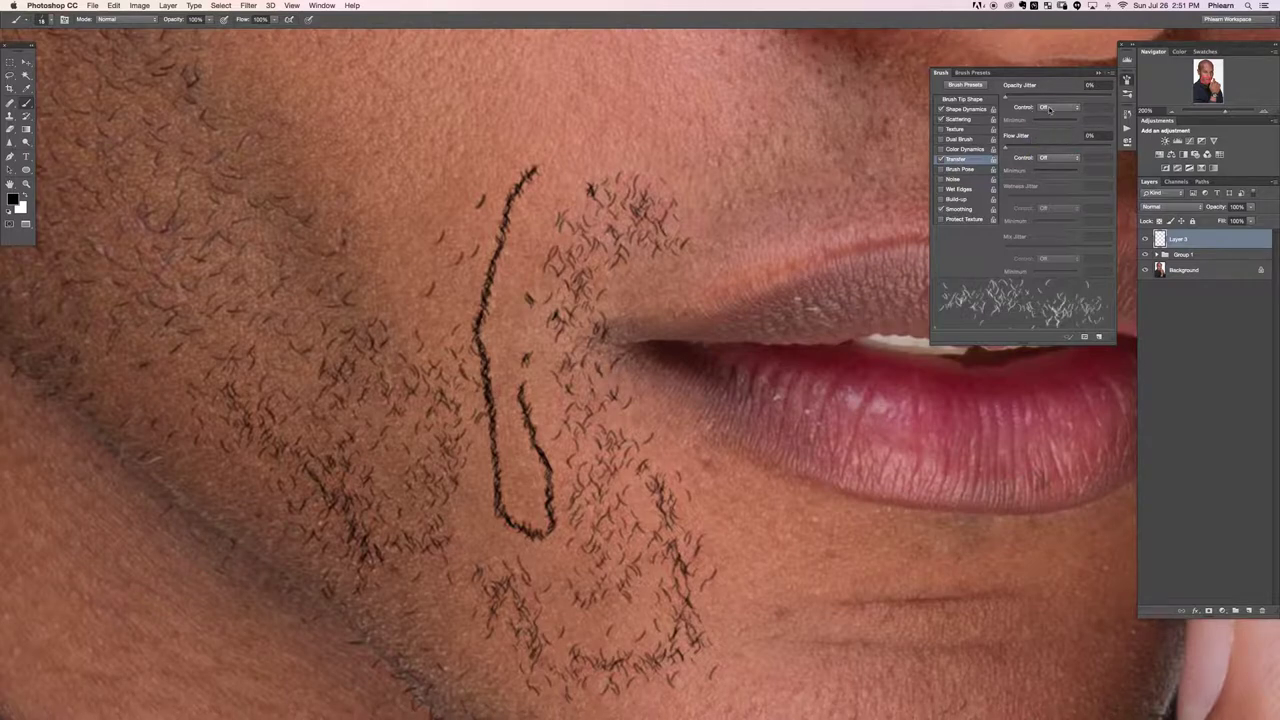
click(1048, 107)
click(1058, 108)
drag(1034, 97, 1062, 97)
Test the opacity jitter with strokes above and below the mouth, and clear all test strokes from the layer.
mouse_move(691, 153)
mouse_down()
mouse_move(645, 130)
mouse_move(565, 155)
mouse_move(515, 140)
mouse_move(455, 300)
mouse_up()
mouse_move(428, 182)
mouse_down()
mouse_move(406, 255)
mouse_move(405, 328)
mouse_up()
drag(676, 478, 790, 632)
mouse_move(862, 545)
mouse_down()
mouse_move(856, 600)
mouse_move(832, 632)
mouse_up()
key(super+a)
key(Delete)
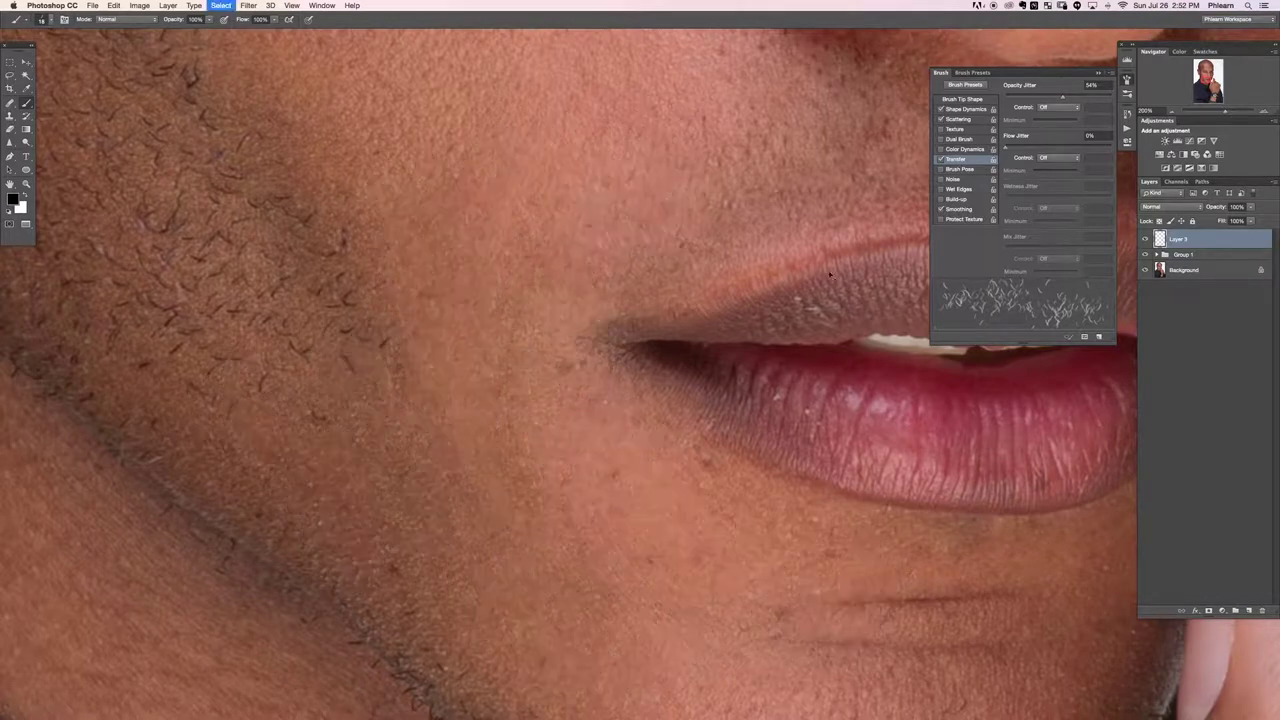
Paint two long scattered hair strokes down the cheek beside the mouth, and set the brush spacing to 50%.
mouse_move(515, 158)
mouse_down()
mouse_move(552, 262)
mouse_move(552, 620)
mouse_up()
drag(458, 238, 470, 550)
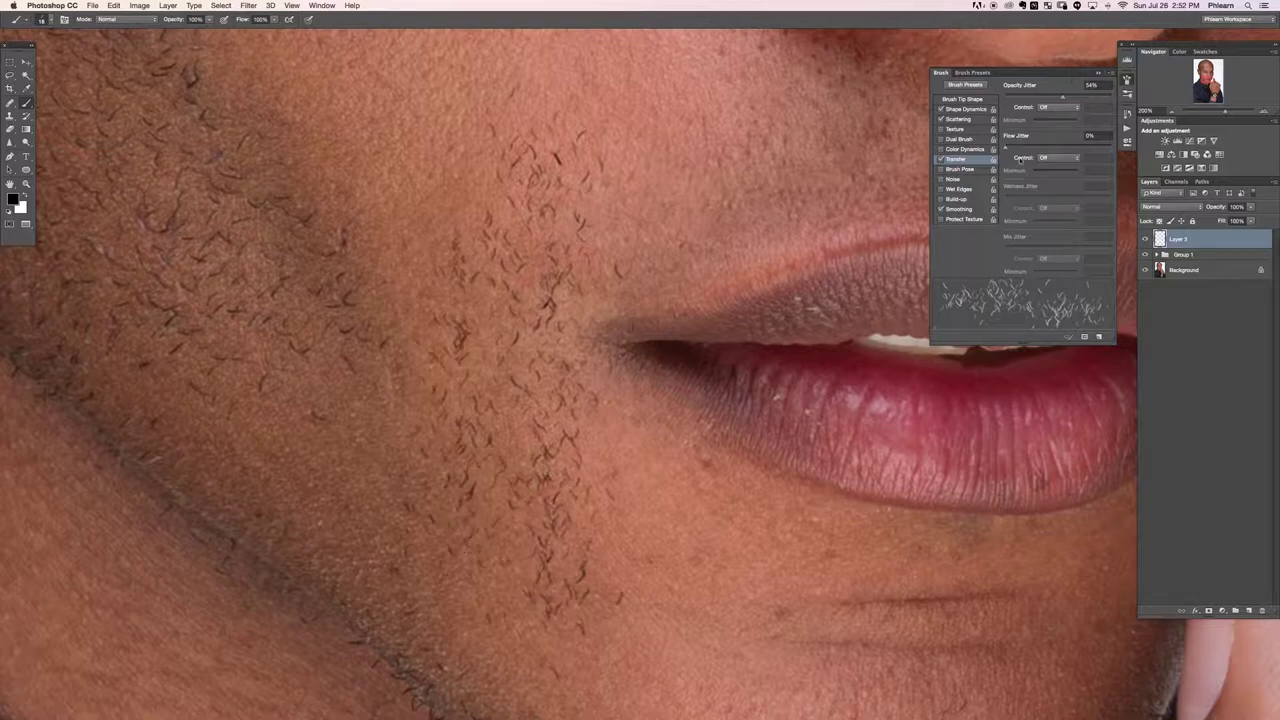
click(964, 99)
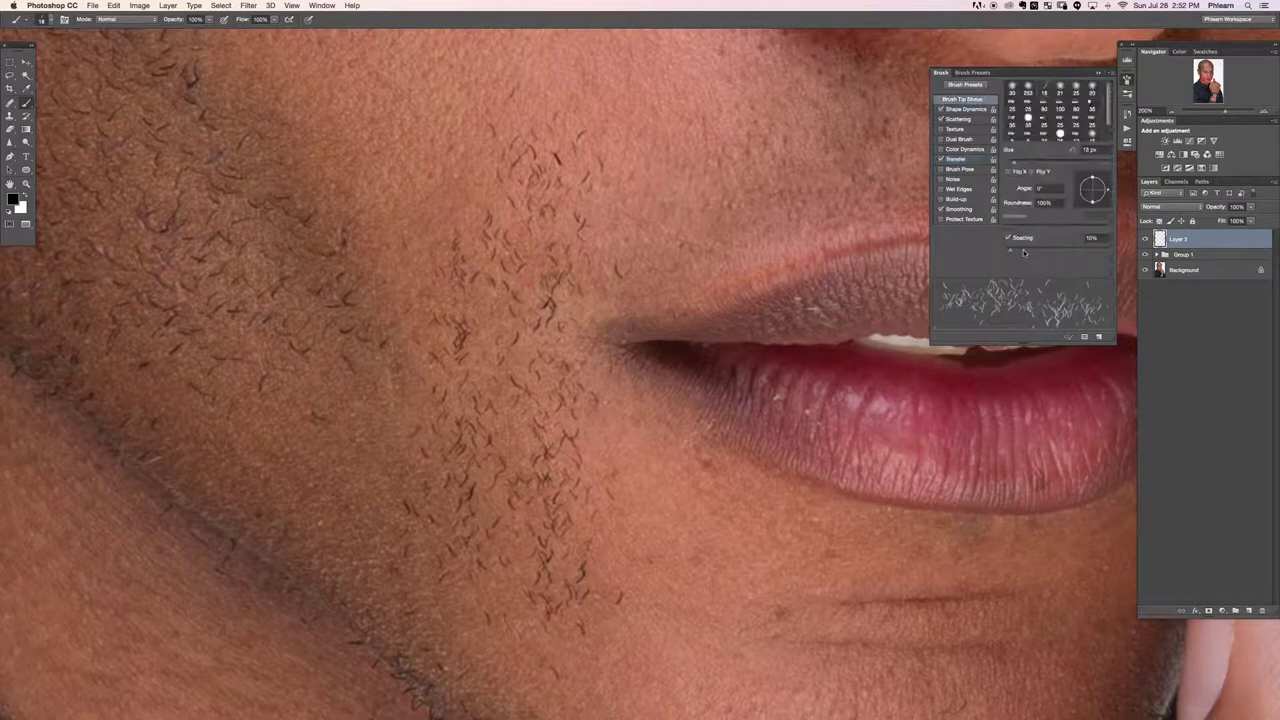
drag(1023, 252, 1031, 250)
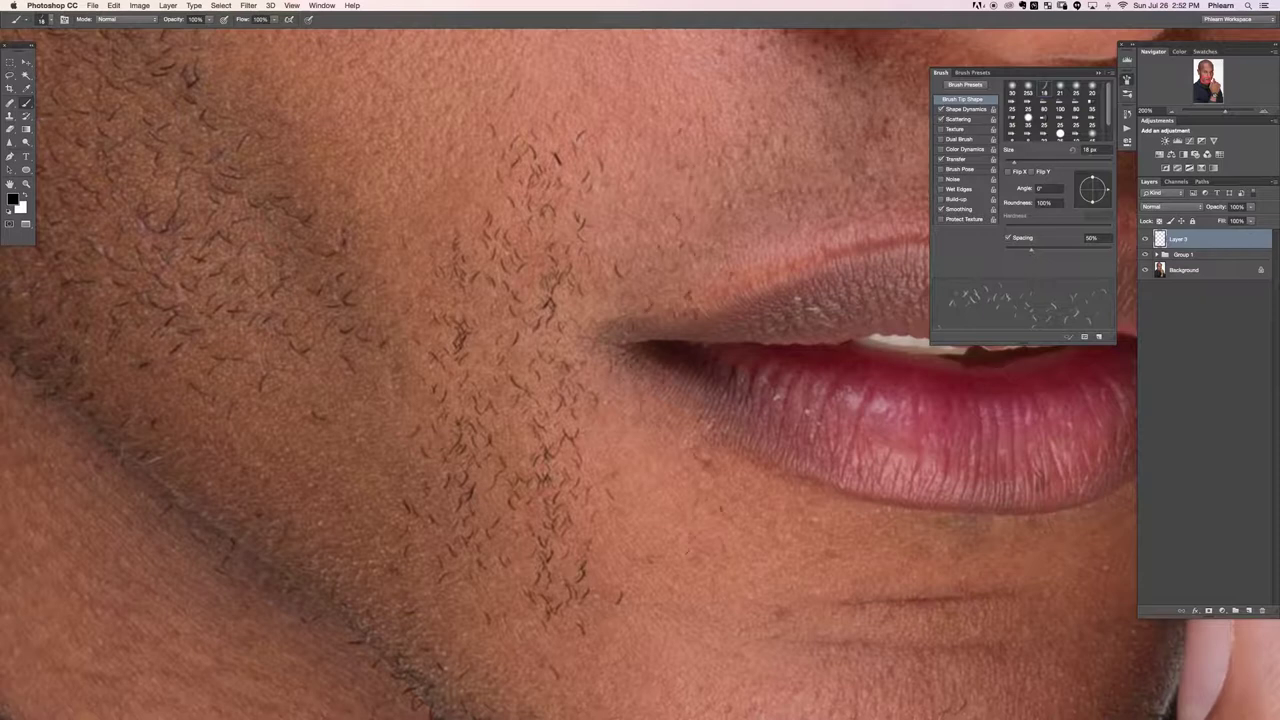
Test the wider spacing with hair strokes on the chin, the cheek, and the white background beside the neck.
drag(687, 556, 638, 618)
mouse_move(655, 405)
mouse_down()
mouse_move(670, 490)
mouse_move(630, 614)
mouse_up()
drag(438, 345, 412, 502)
drag(348, 350, 301, 509)
key(super+minus)
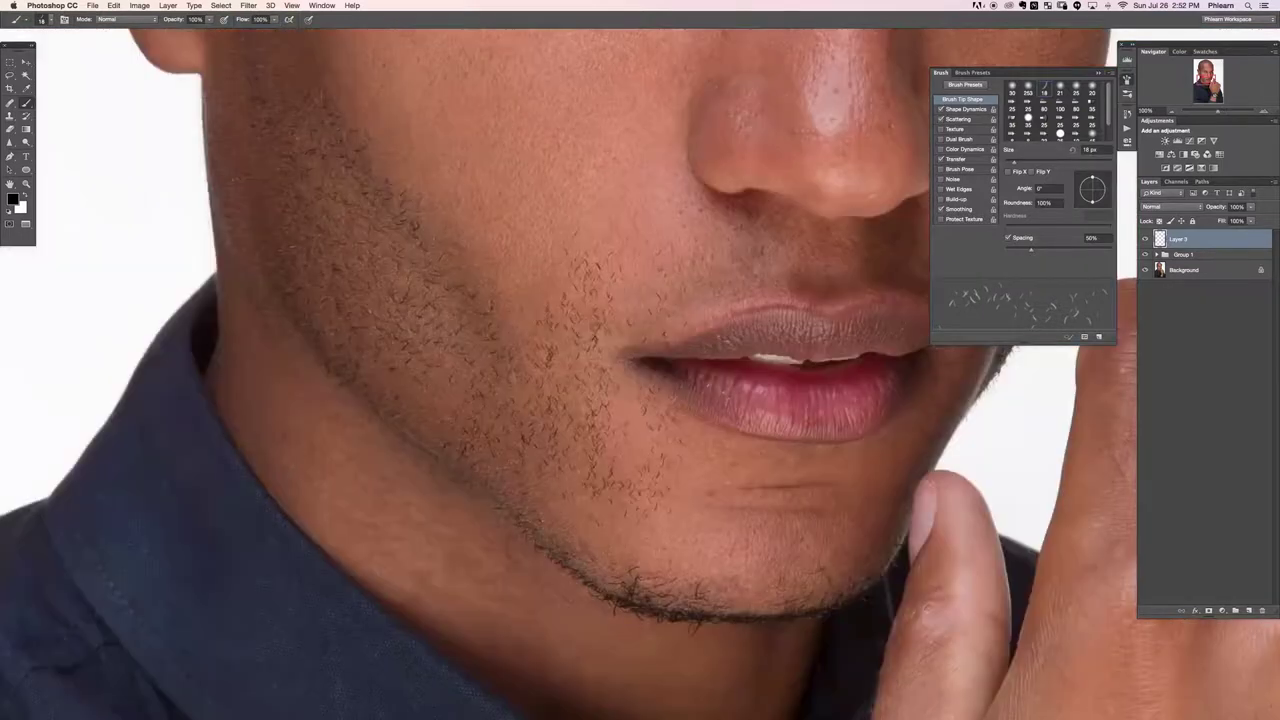
drag(430, 351, 947, 474)
mouse_move(469, 204)
mouse_down()
mouse_move(495, 490)
mouse_move(598, 288)
mouse_move(625, 295)
mouse_move(595, 340)
mouse_move(615, 345)
mouse_move(570, 225)
mouse_move(455, 140)
mouse_move(515, 130)
mouse_move(605, 190)
mouse_move(630, 225)
mouse_move(635, 300)
mouse_move(603, 387)
mouse_up()
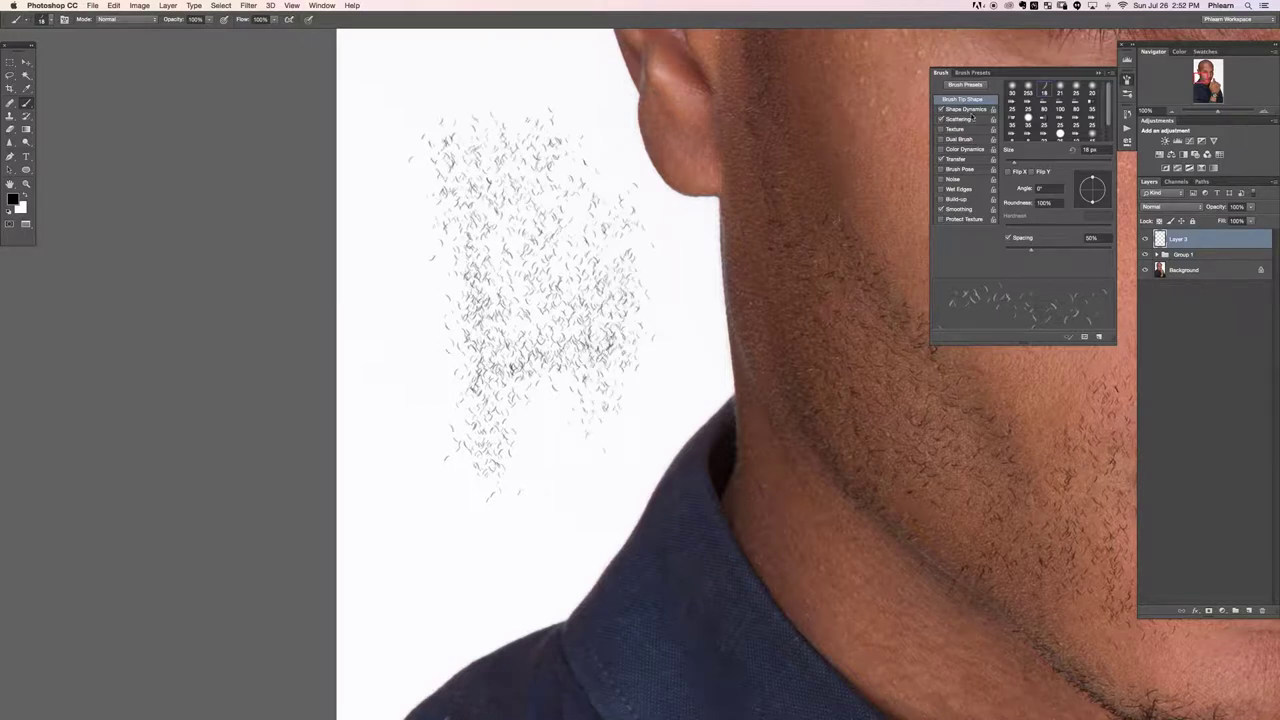
Set the angle jitter control to Direction in the brush's Shape Dynamics.
click(970, 110)
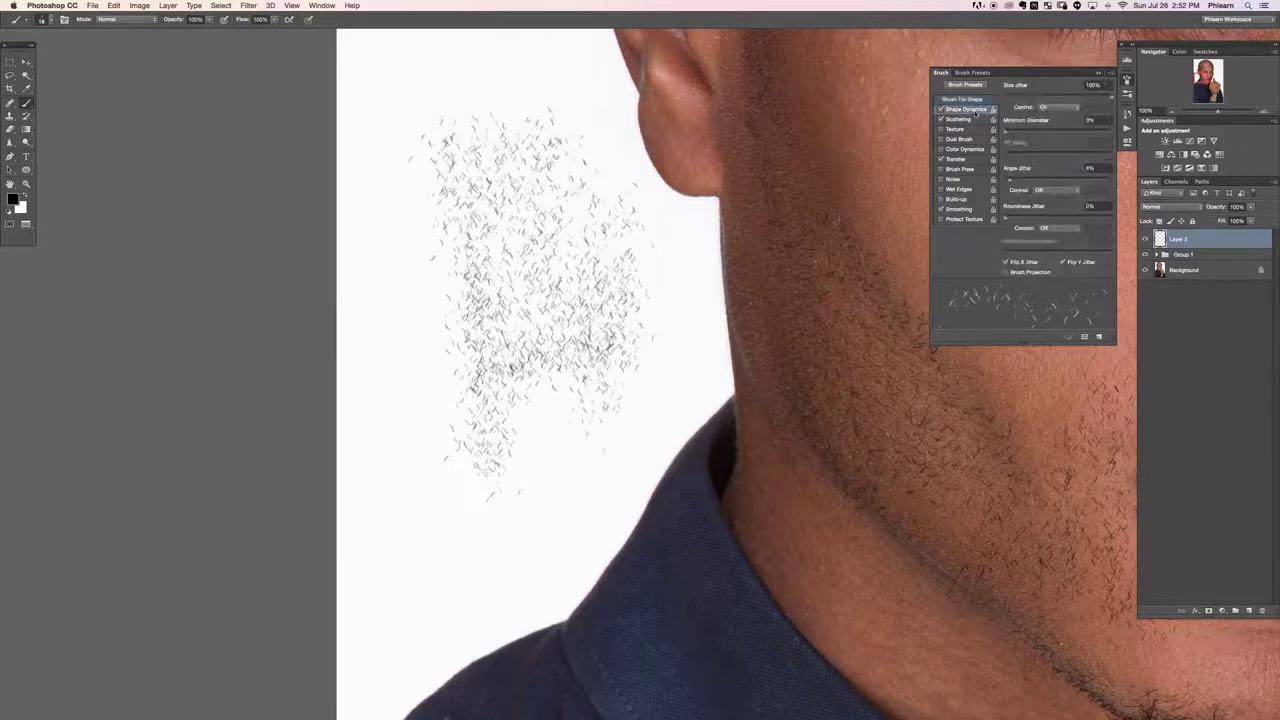
click(1042, 191)
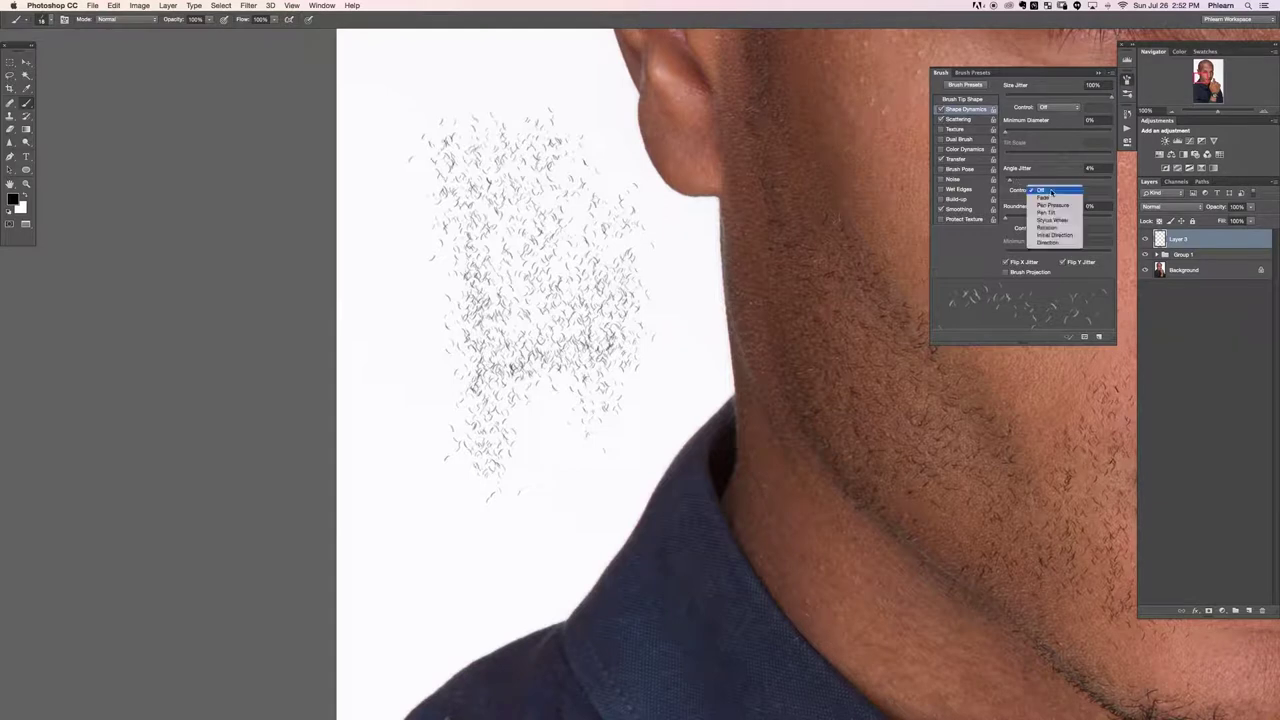
click(1063, 244)
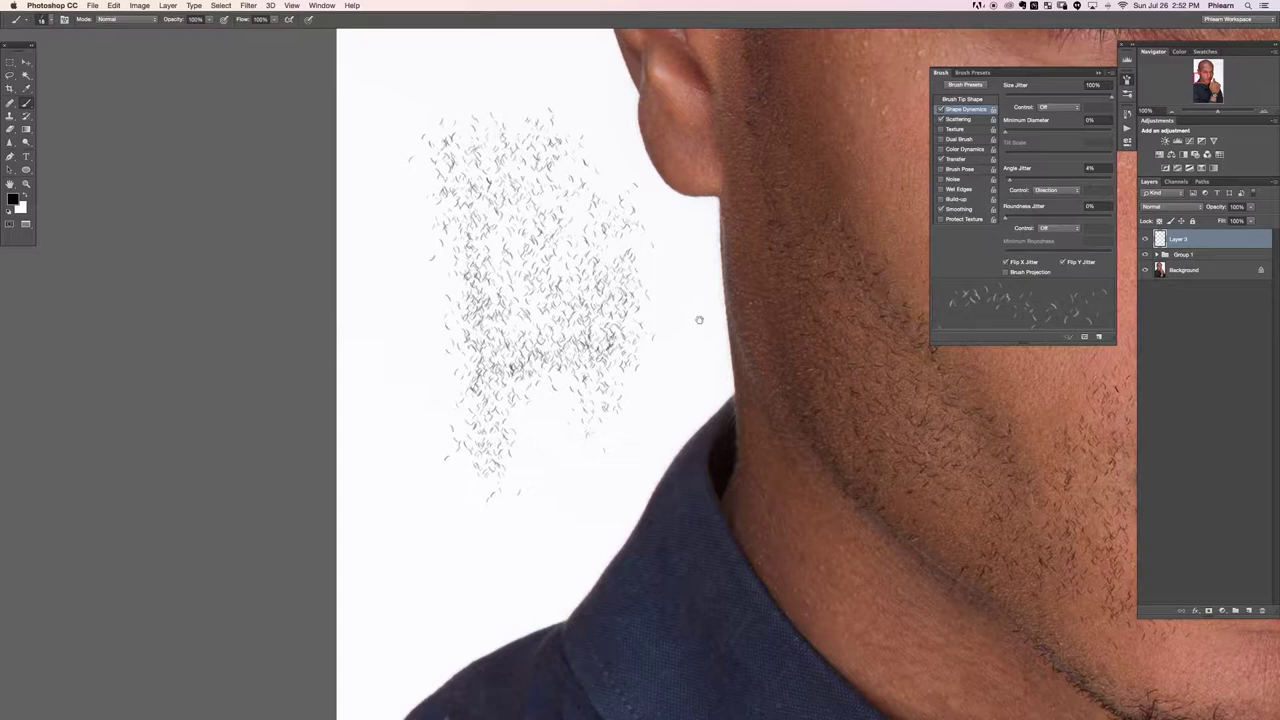
Test the direction-controlled brush with a curved and a circular stroke on the white background, and clear the layer.
scroll(680, 320, up, 5)
mouse_move(416, 133)
mouse_down()
mouse_move(415, 192)
mouse_move(430, 228)
mouse_up()
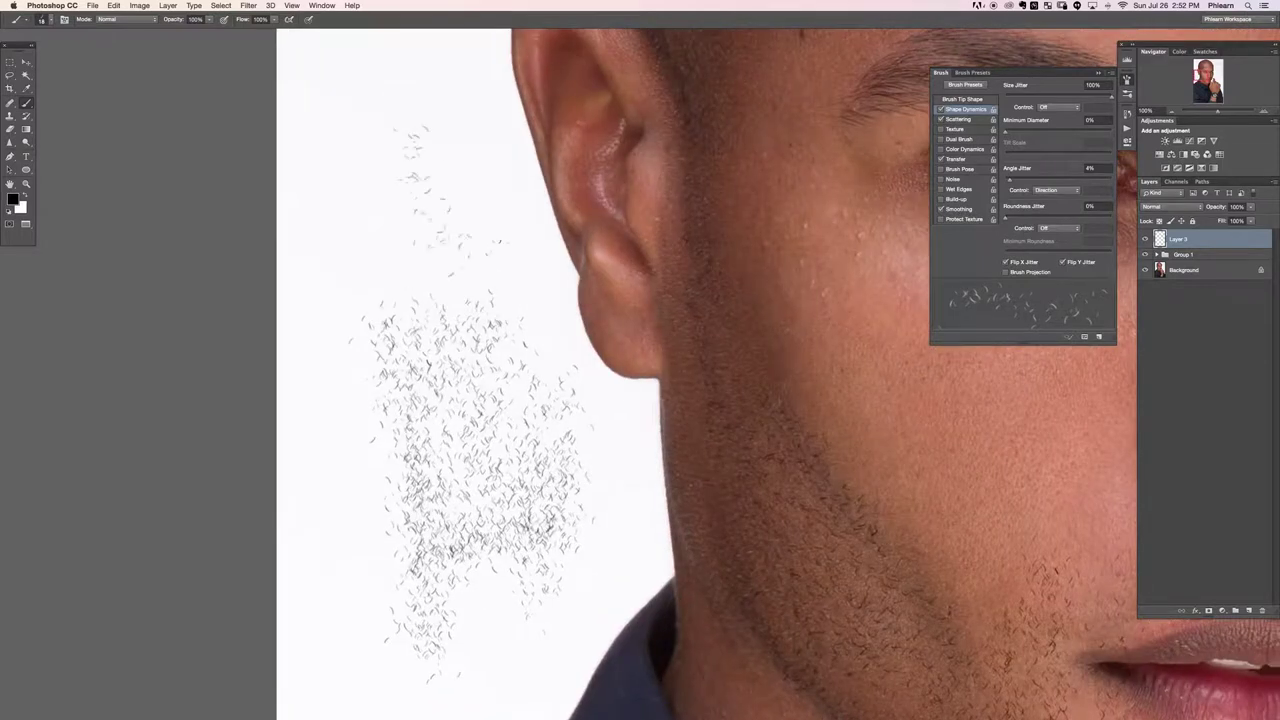
mouse_move(505, 238)
mouse_down()
mouse_move(485, 124)
mouse_move(482, 255)
mouse_move(415, 151)
mouse_move(457, 125)
mouse_move(515, 160)
mouse_up()
key(super+a)
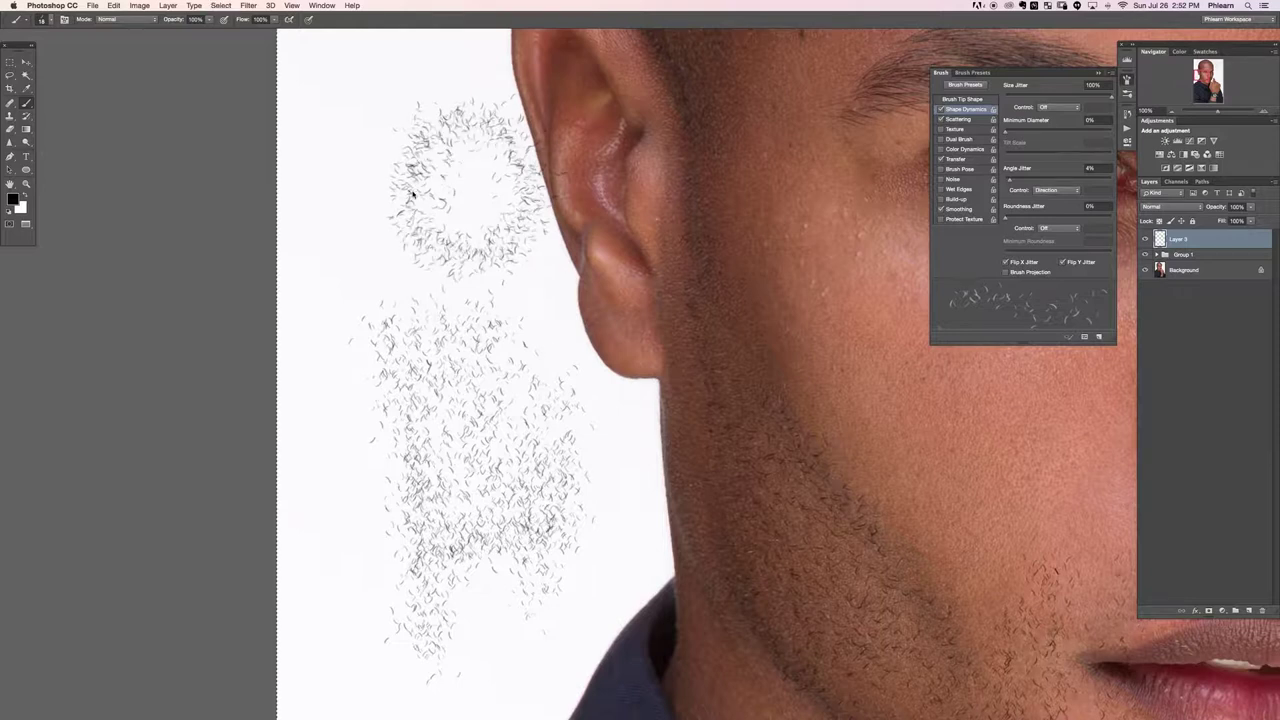
key(BackSpace)
key(super+d)
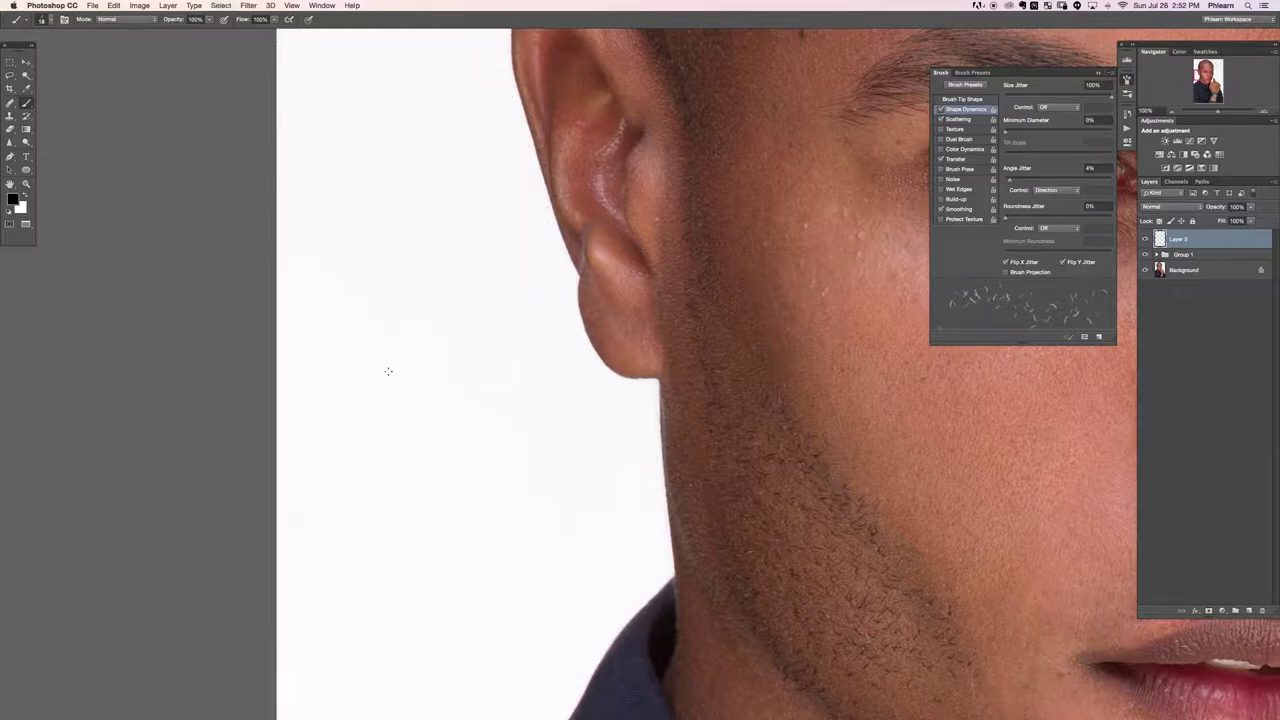
Paint two rings, a vertical stroke and a horizontal stroke of hairs on the white background, and clear the layer.
mouse_move(366, 390)
mouse_down()
mouse_move(407, 436)
mouse_move(441, 428)
mouse_move(443, 356)
mouse_move(385, 349)
mouse_move(452, 413)
mouse_move(418, 338)
mouse_up()
mouse_move(443, 414)
mouse_down()
mouse_move(454, 392)
mouse_move(450, 422)
mouse_move(456, 395)
mouse_move(446, 358)
mouse_up()
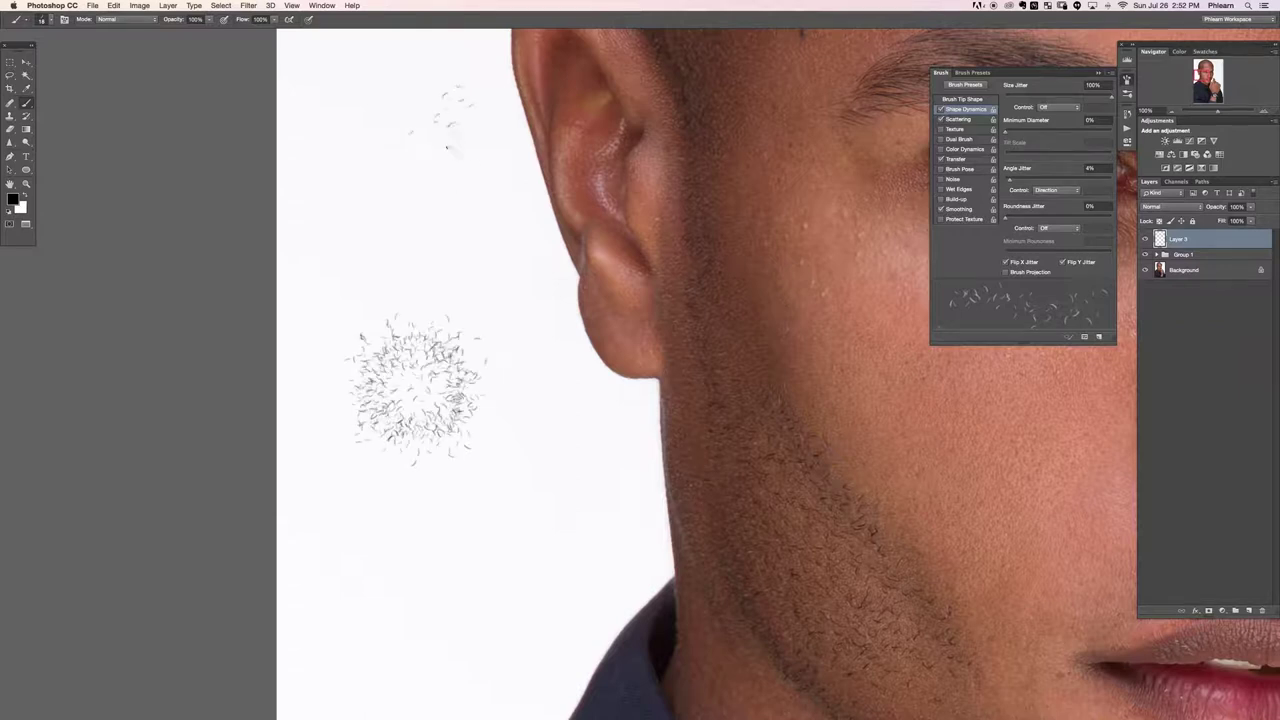
drag(451, 94, 460, 282)
drag(439, 539, 578, 548)
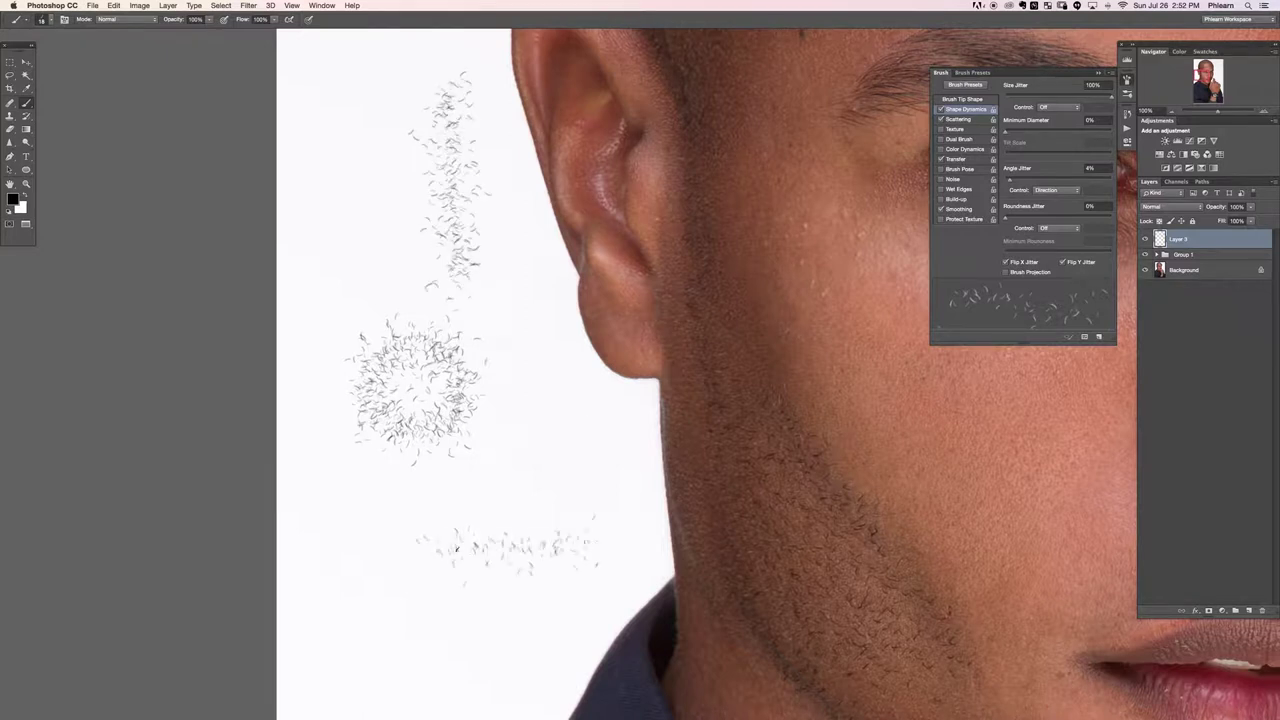
drag(437, 549, 630, 543)
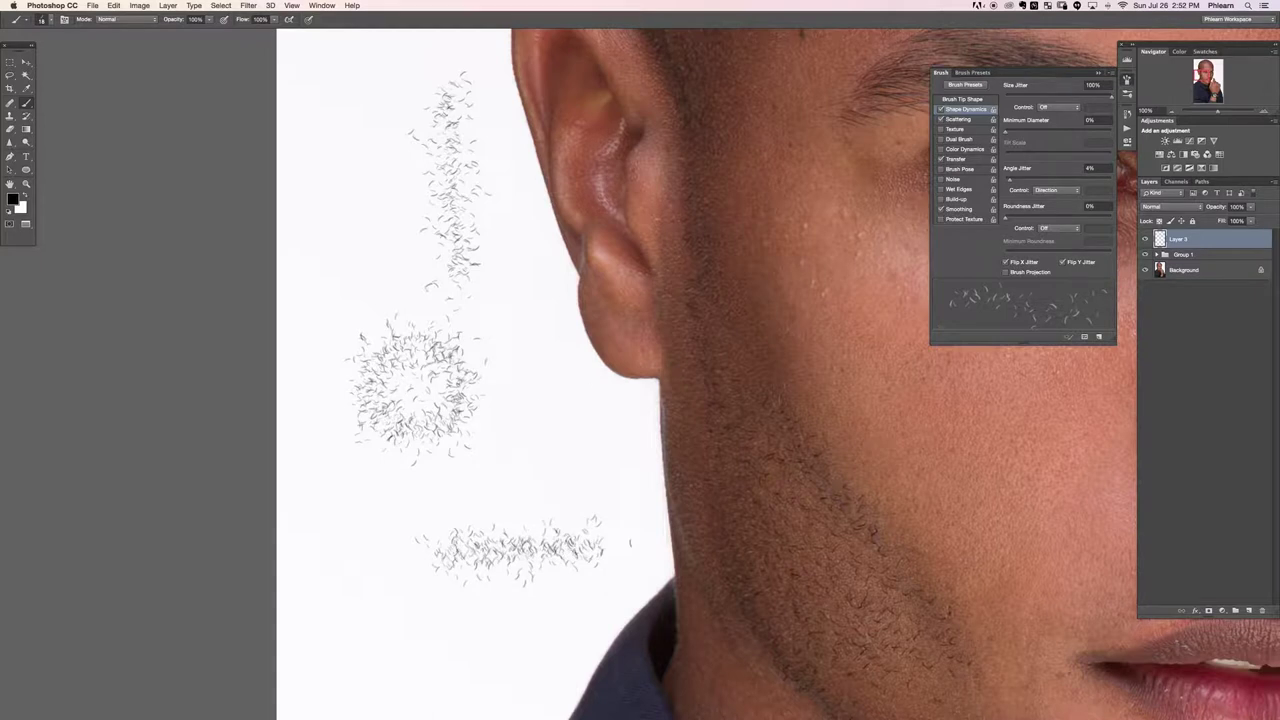
mouse_move(523, 424)
mouse_down()
mouse_move(583, 444)
mouse_move(561, 457)
mouse_move(598, 443)
mouse_move(586, 460)
mouse_up()
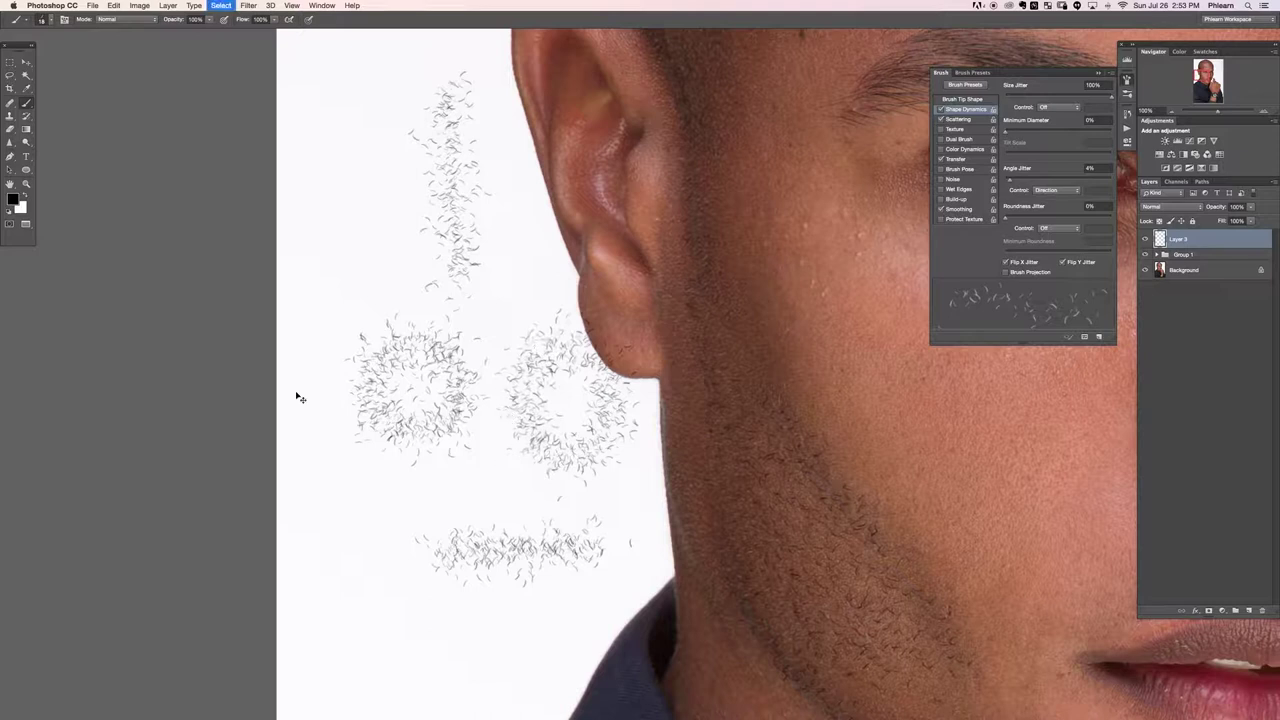
key(super+a)
key(Delete)
key(super+d)
Paint crossing and curved hair strokes in varied directions on the white background beside the ear.
drag(491, 410, 488, 511)
mouse_move(310, 295)
mouse_down()
mouse_move(520, 410)
mouse_move(594, 478)
mouse_up()
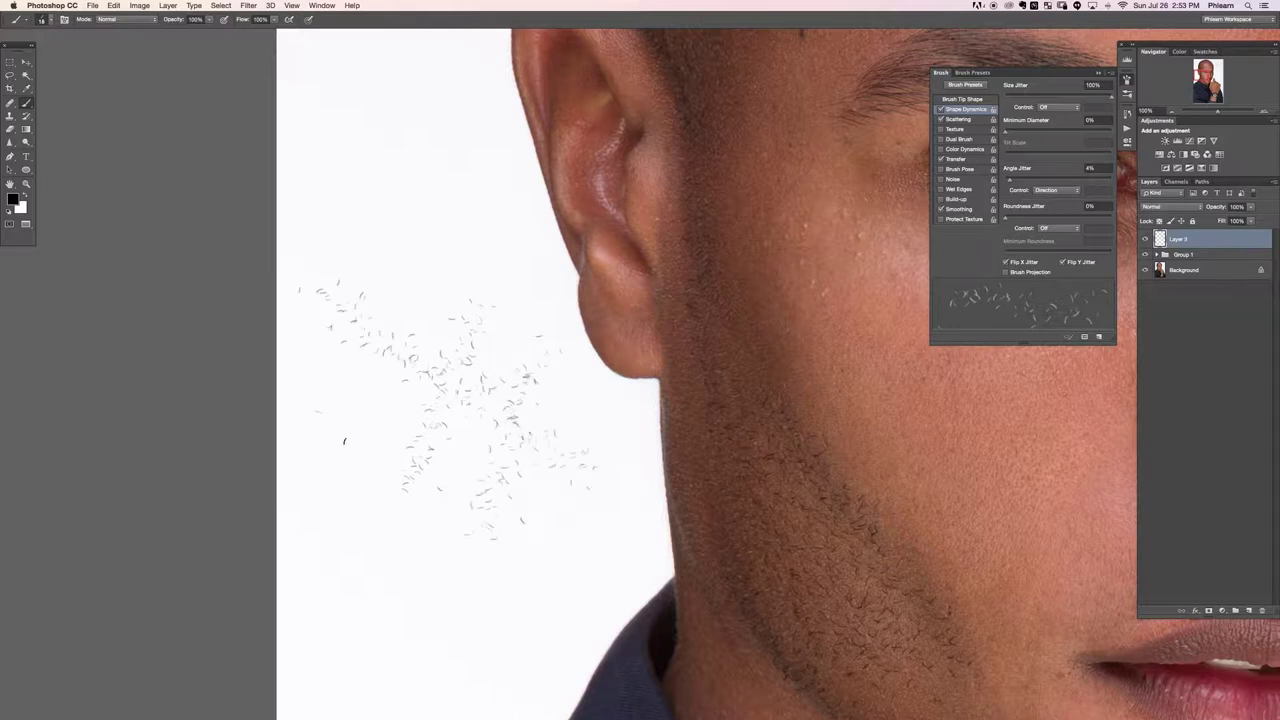
mouse_move(377, 463)
mouse_down()
mouse_move(522, 584)
mouse_move(404, 546)
mouse_move(384, 563)
mouse_move(572, 617)
mouse_up()
Paint scattered stubble hairs along the jawline and chin and on the far side of the jaw.
drag(786, 572, 553, 334)
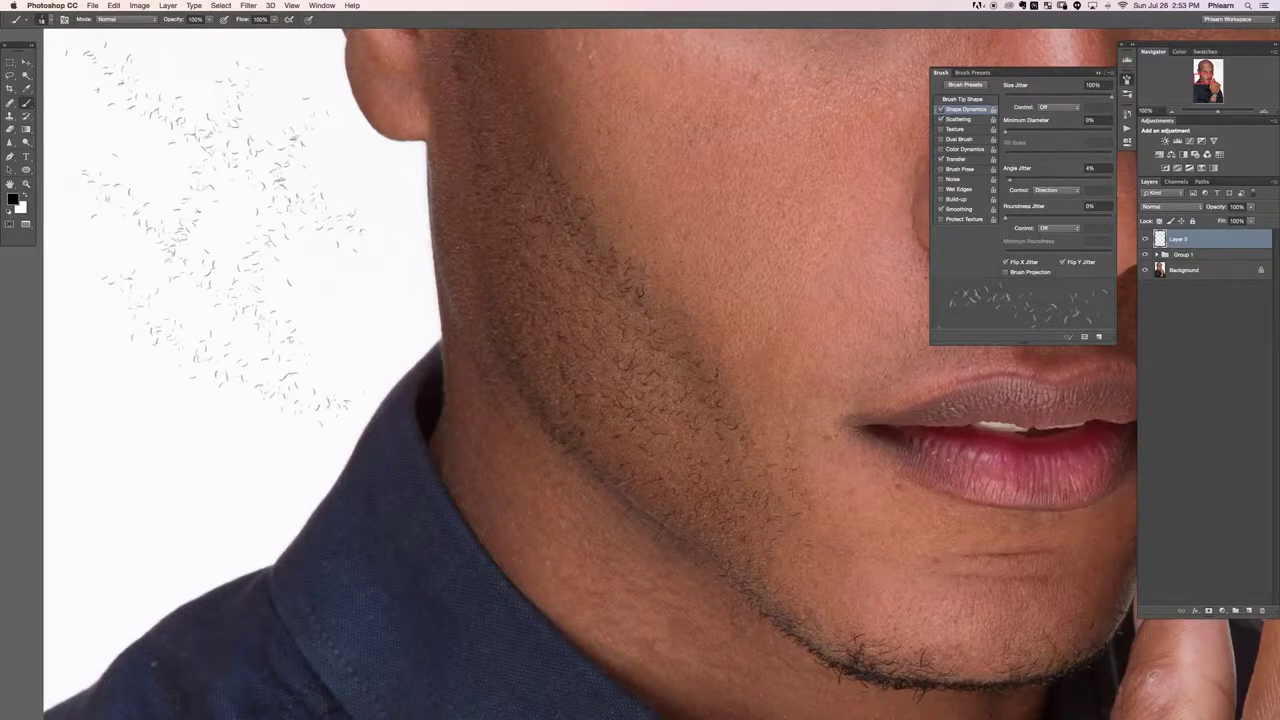
click(813, 608)
drag(856, 601, 624, 498)
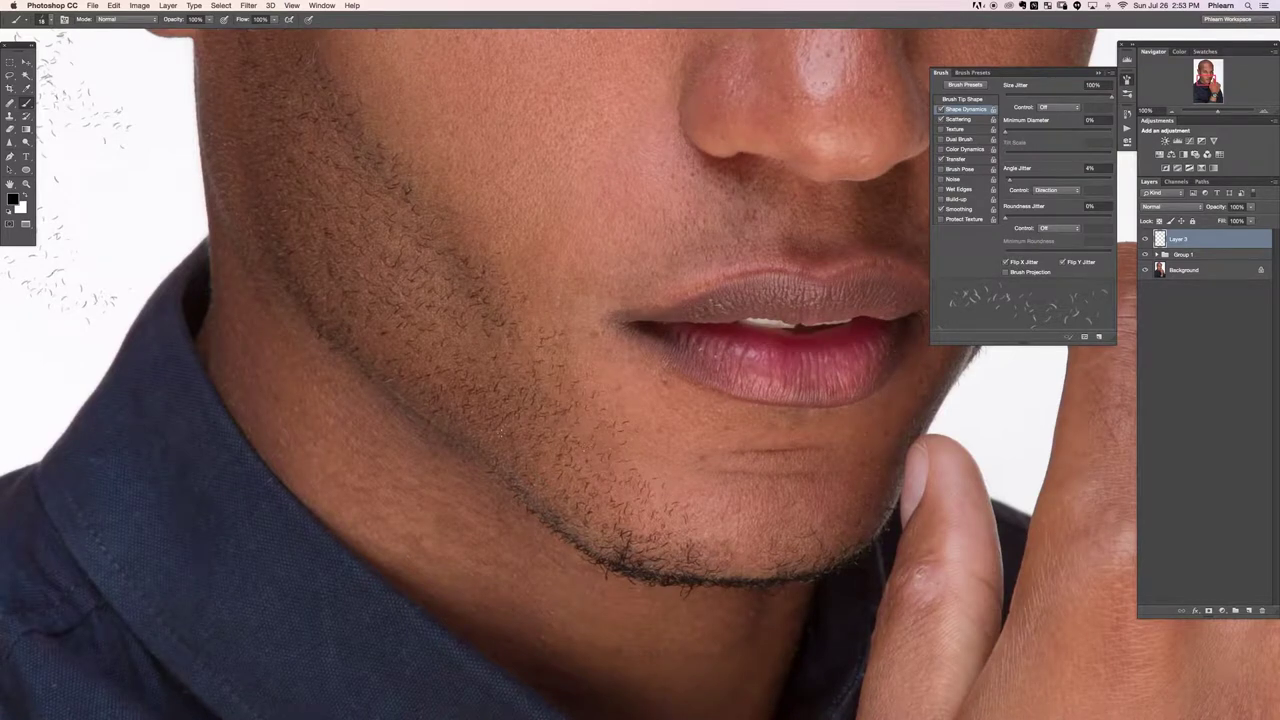
drag(758, 403, 533, 468)
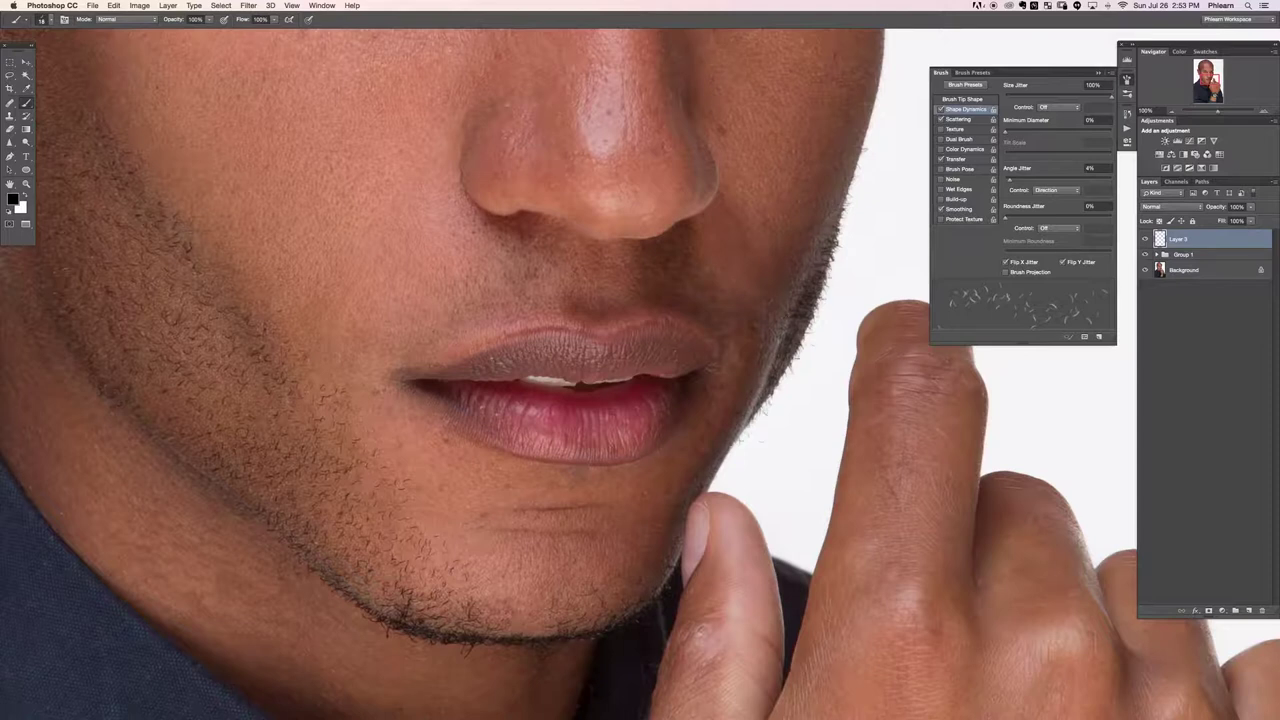
drag(370, 517, 585, 582)
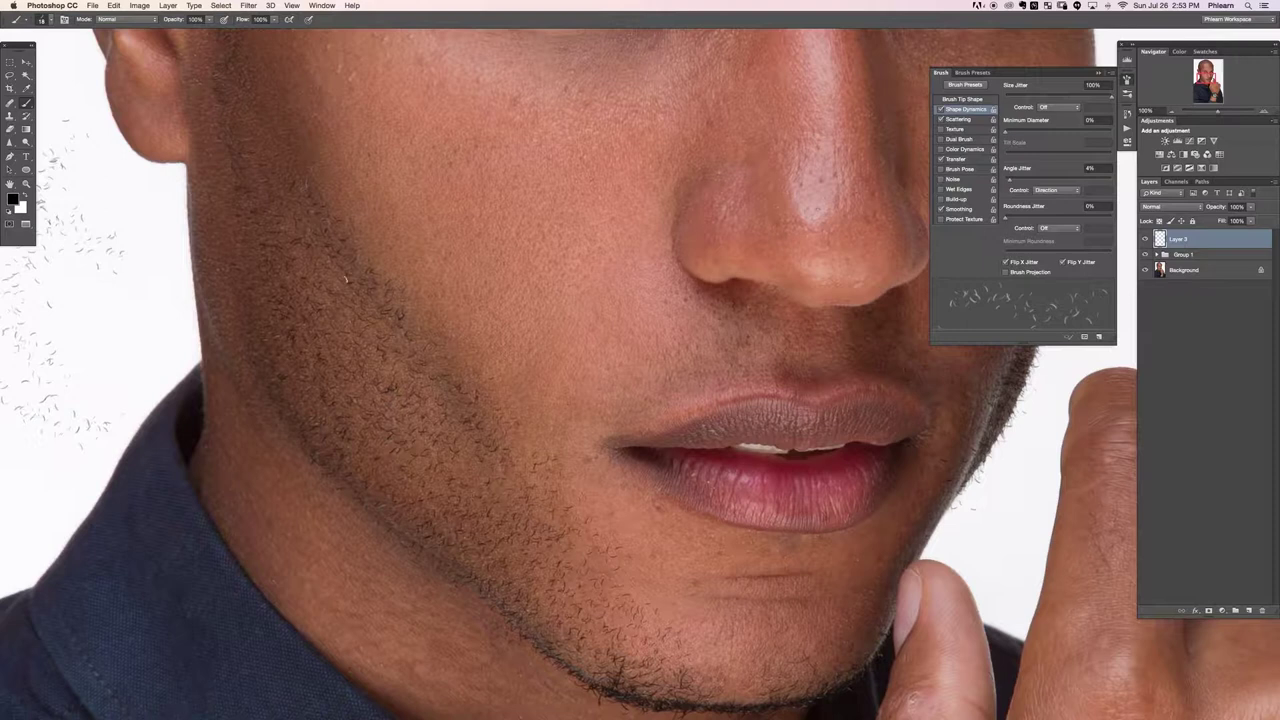
Fill in more stubble hairs on the cheek and sideburn area below the ear.
drag(449, 441, 376, 443)
drag(271, 229, 391, 409)
drag(382, 349, 356, 153)
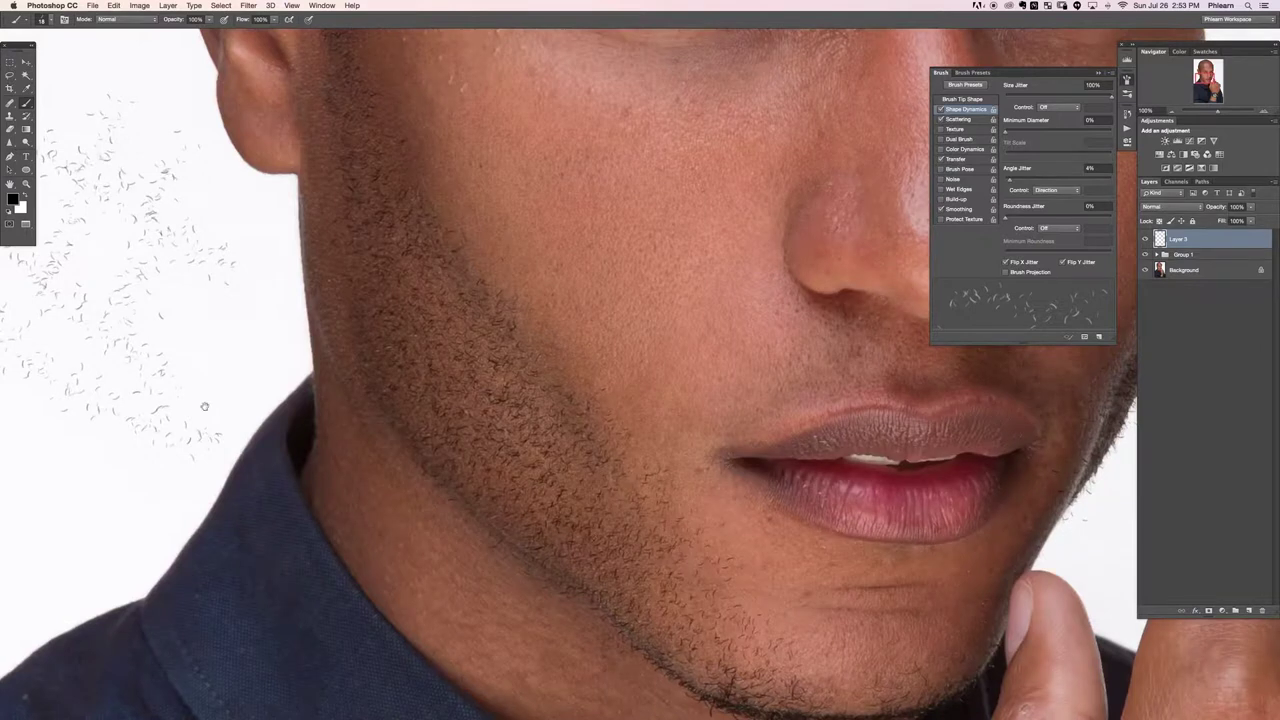
Select the white background area beside the ear with a rectangular marquee, delete its test hairs and deselect.
drag(179, 442, 519, 554)
key(m)
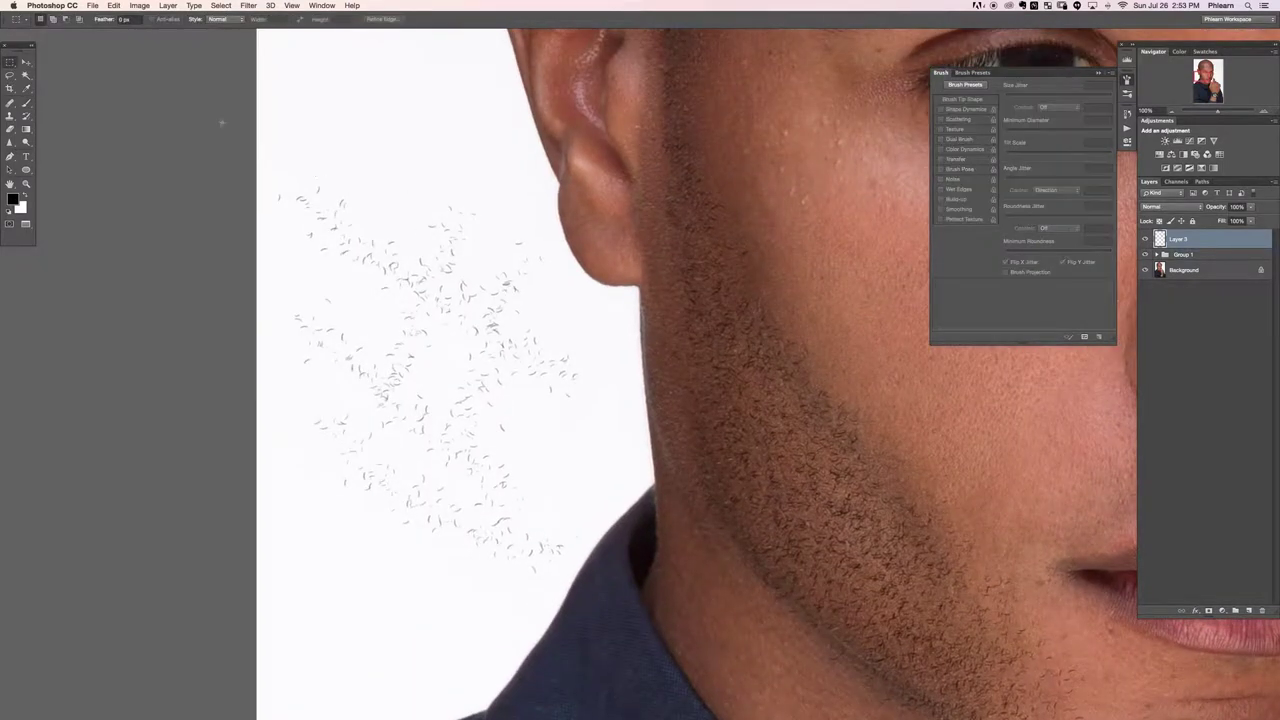
drag(257, 140, 617, 643)
key(Delete)
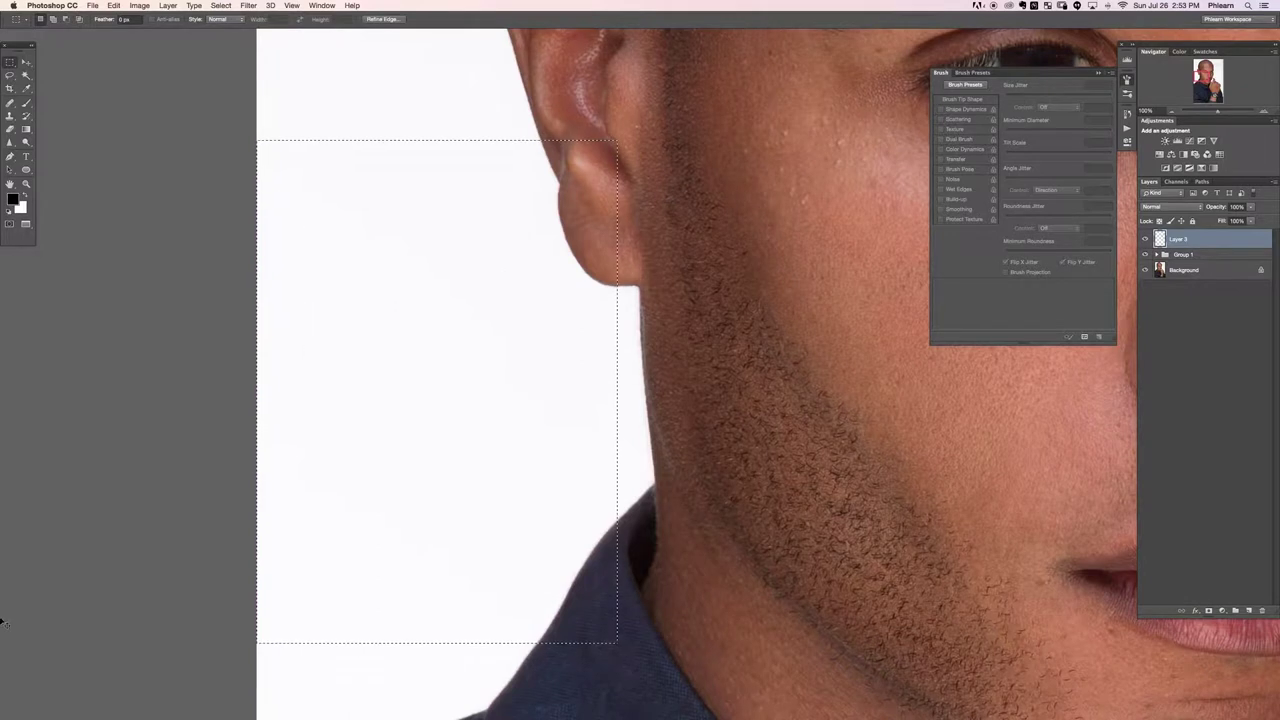
key(ctrl+d)
Compare the cheek and jaw close up with the stubble layer hidden and shown.
drag(886, 463, 547, 315)
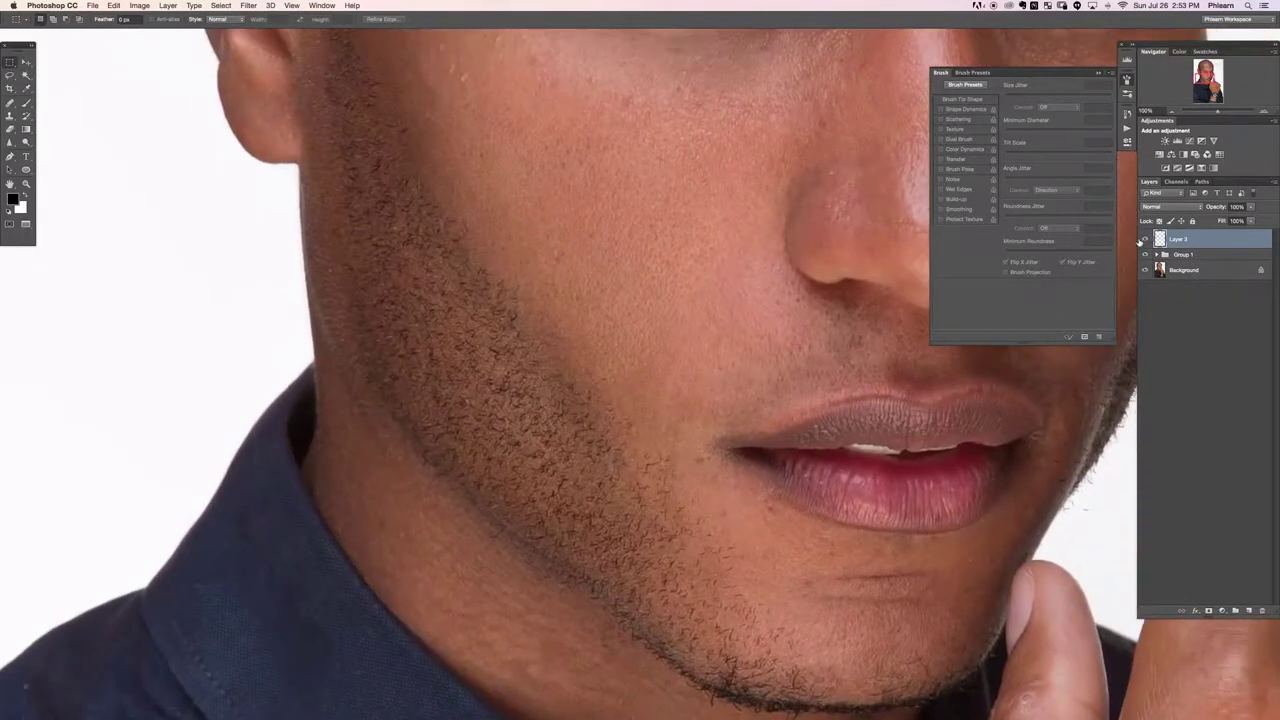
click(1145, 240)
click(1145, 240)
click(1145, 240)
click(1146, 240)
Set the stubble layer's opacity to 79%.
key(super+equal)
drag(602, 430, 661, 326)
drag(1218, 206, 1204, 207)
text(79)
key(Return)
Compare the whole face with the stubble layer repeatedly hidden and shown.
key(super+minus)
key(super+minus)
key(super+minus)
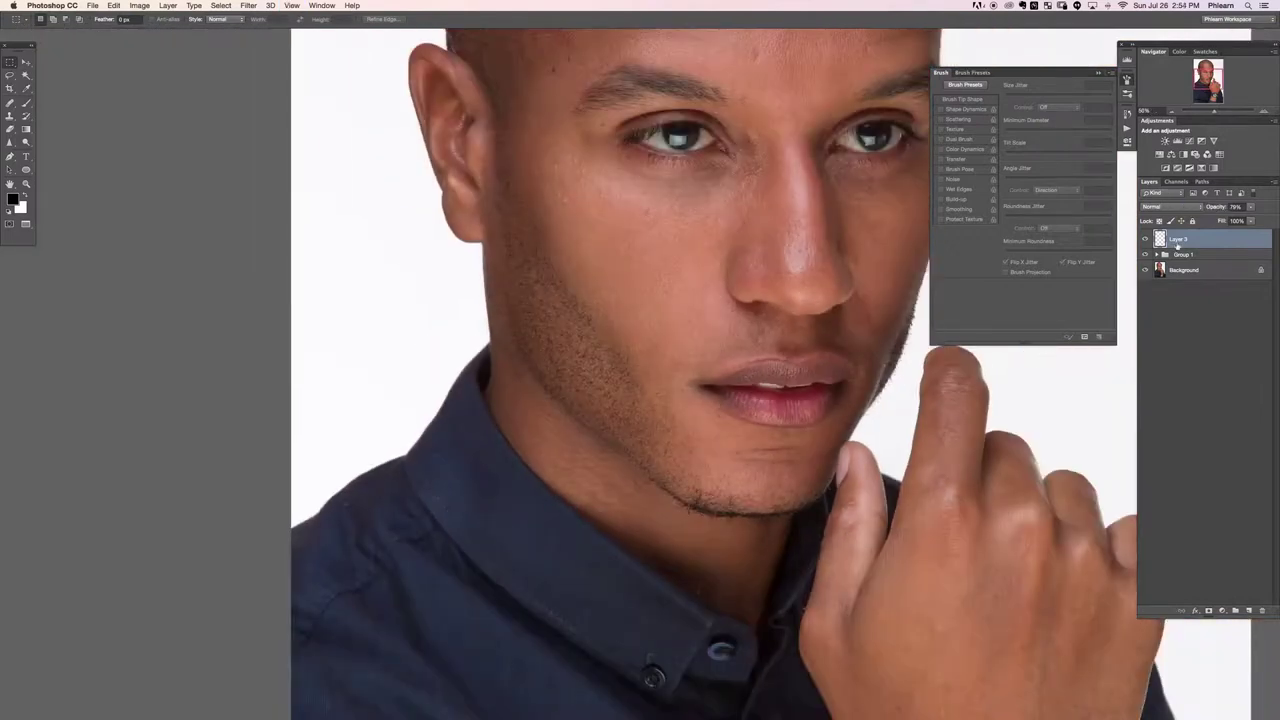
click(1147, 240)
click(1147, 240)
click(1147, 240)
click(1147, 240)
click(1147, 240)
click(1146, 240)
Add a new empty layer above the stubble layer for the scalp hair.
key(super+plus)
key(super+plus)
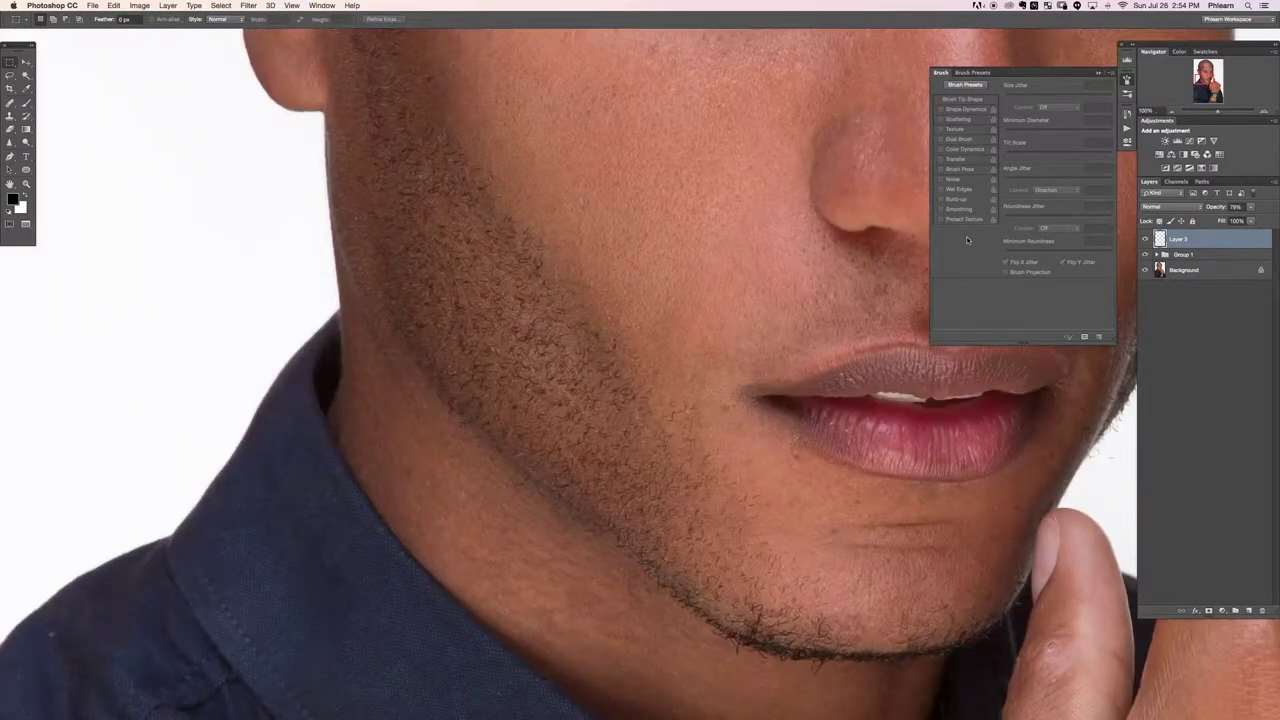
key(super+shift+alt+n)
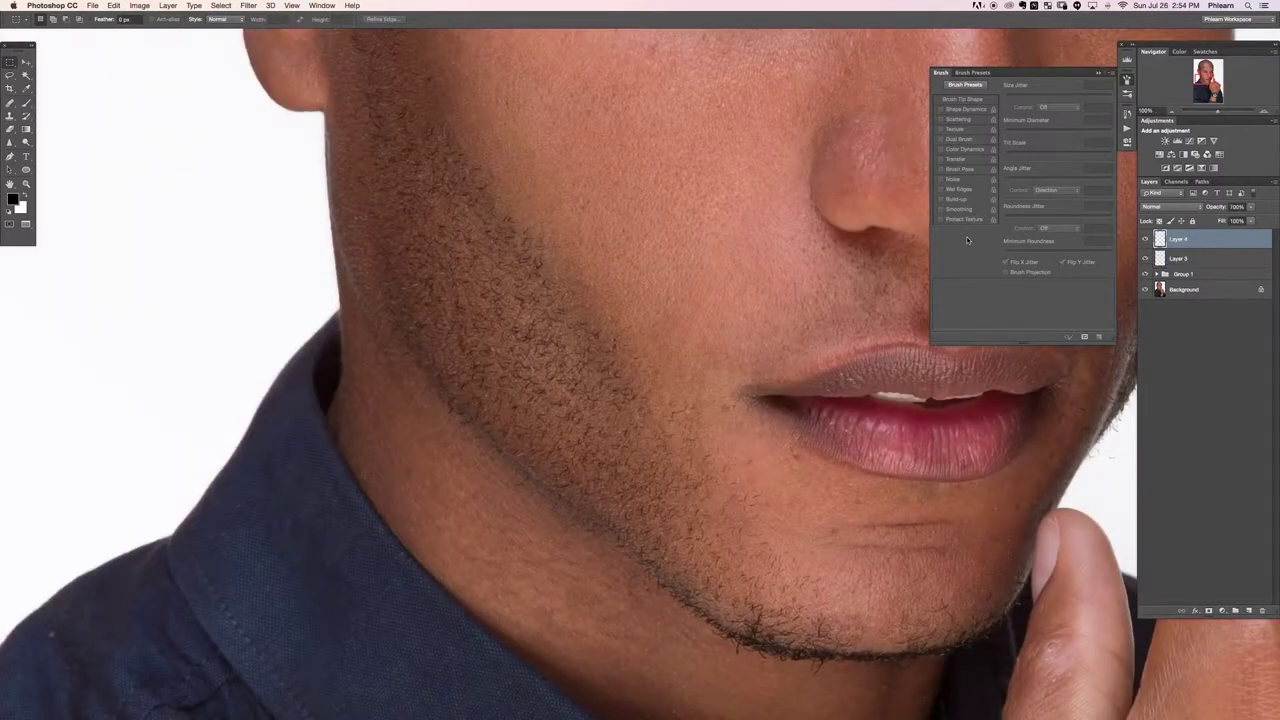
key(super+plus)
key(super+minus)
key(super+minus)
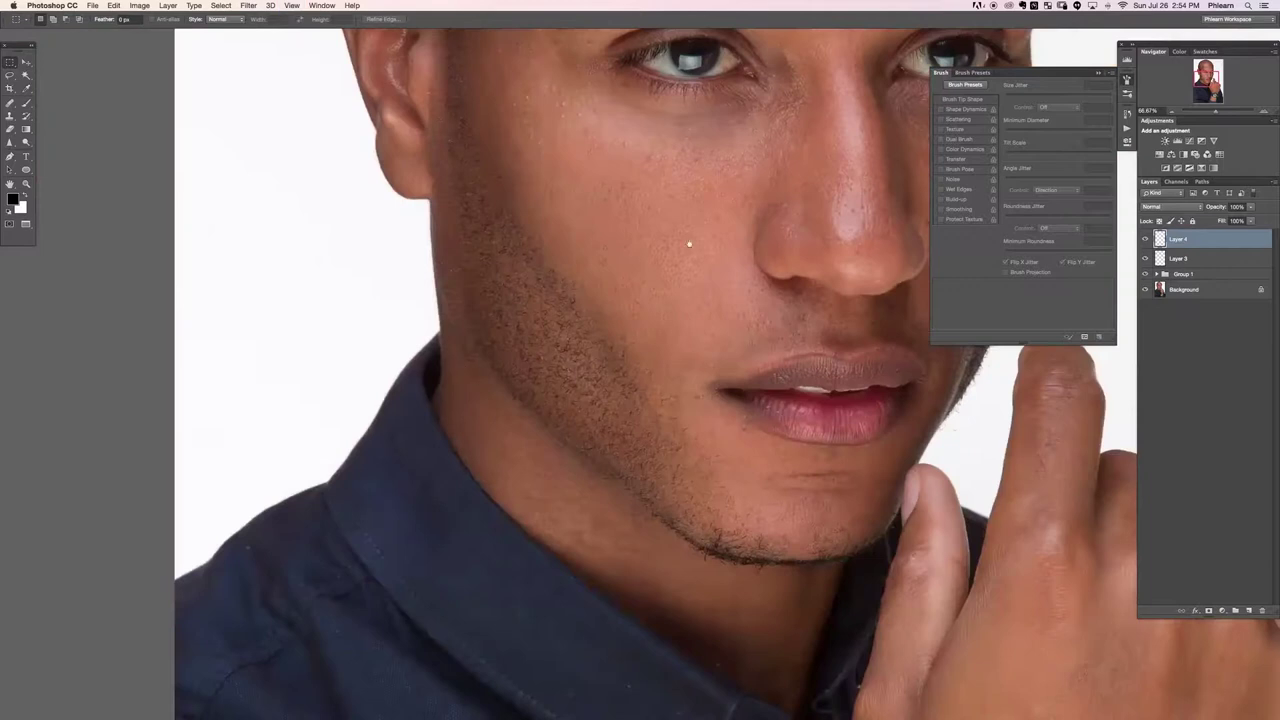
drag(734, 234, 613, 544)
Paint short hairs over the scalp's top and sides with adjusted brush tip spacing, and set the layer's opacity to 72%.
key(b)
scroll(594, 371, up, 5)
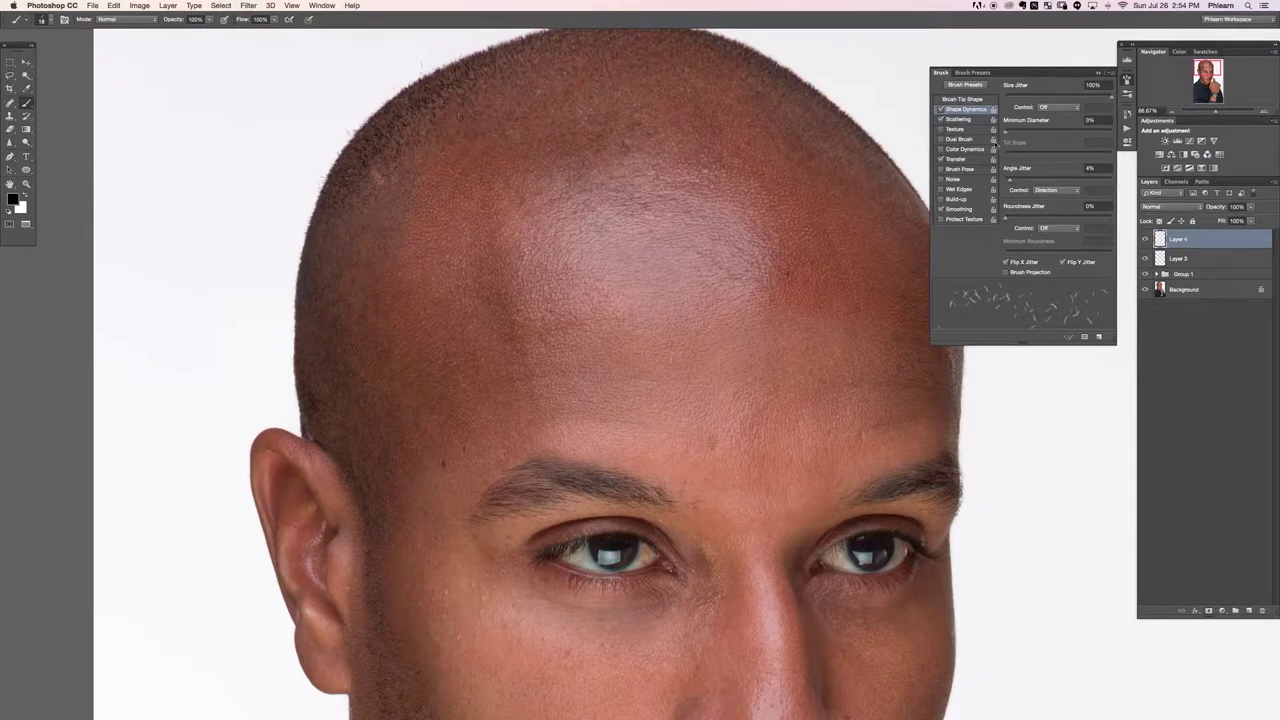
click(970, 99)
click(1056, 250)
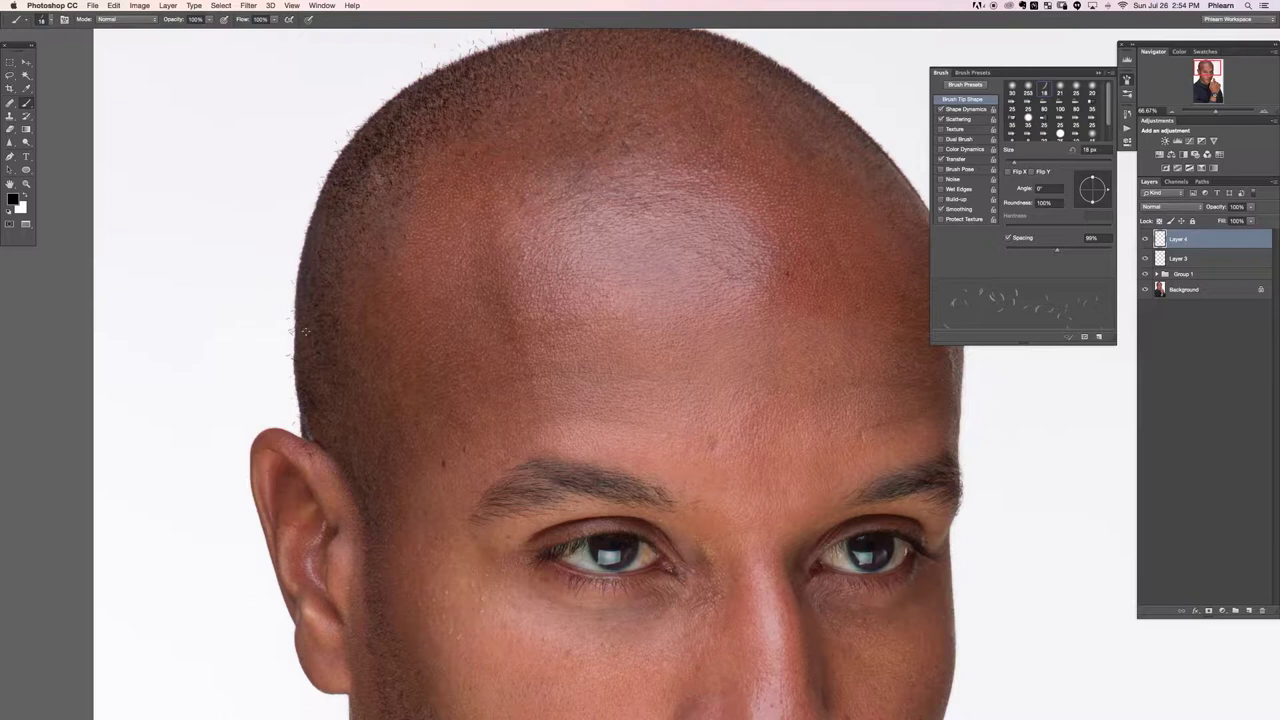
drag(560, 124, 446, 225)
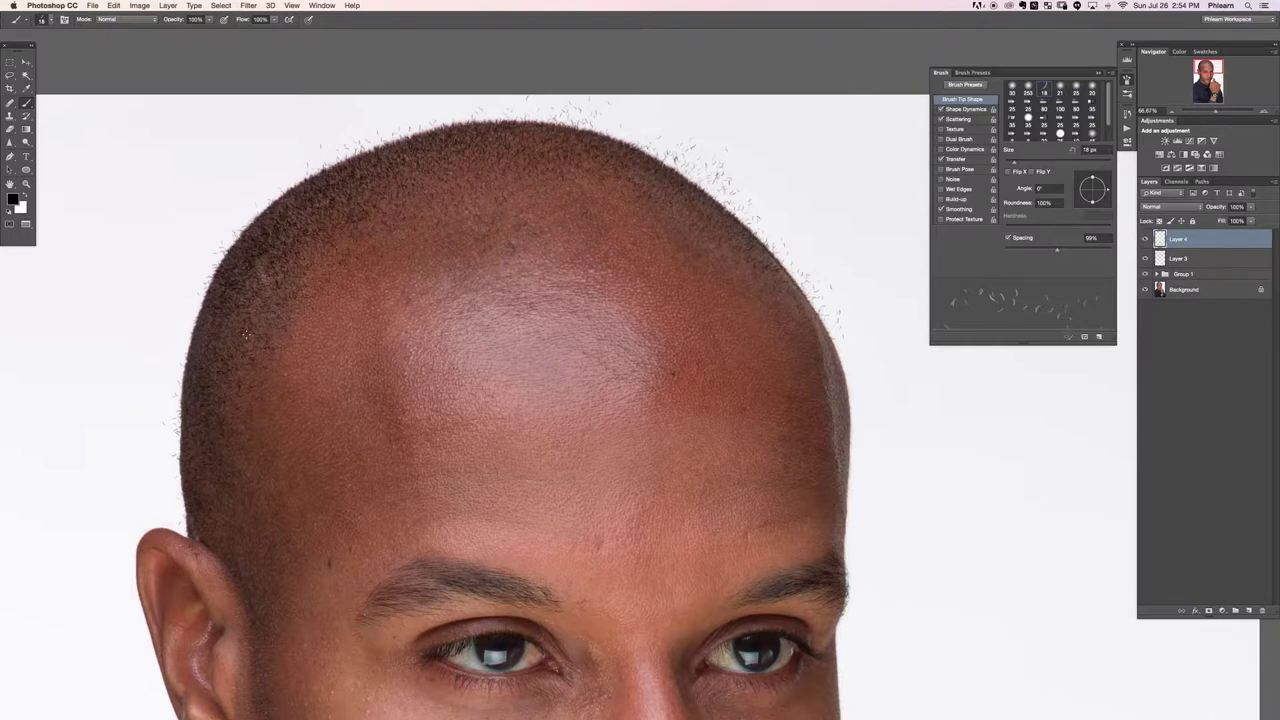
drag(1219, 209, 1205, 210)
Erase the stray hairs outside the head's outline with a soft eraser at 3% hardness.
key(e)
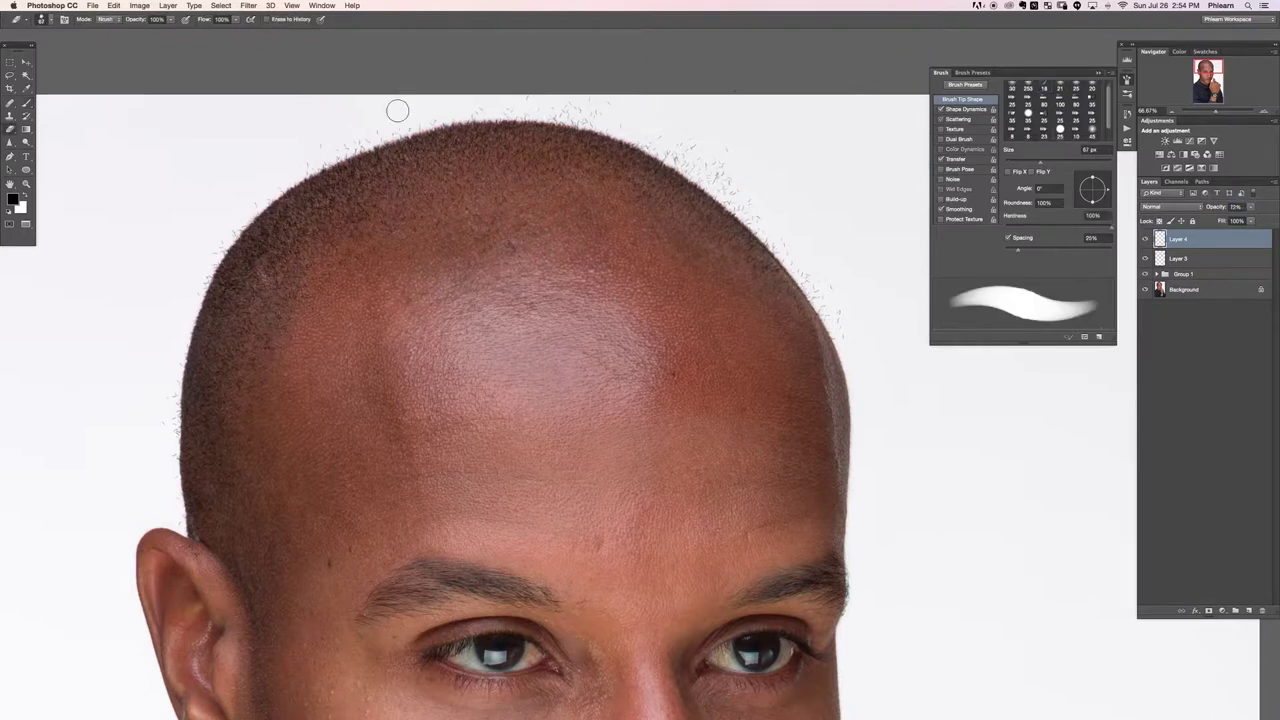
drag(367, 119, 378, 86)
drag(357, 167, 357, 130)
drag(329, 213, 331, 175)
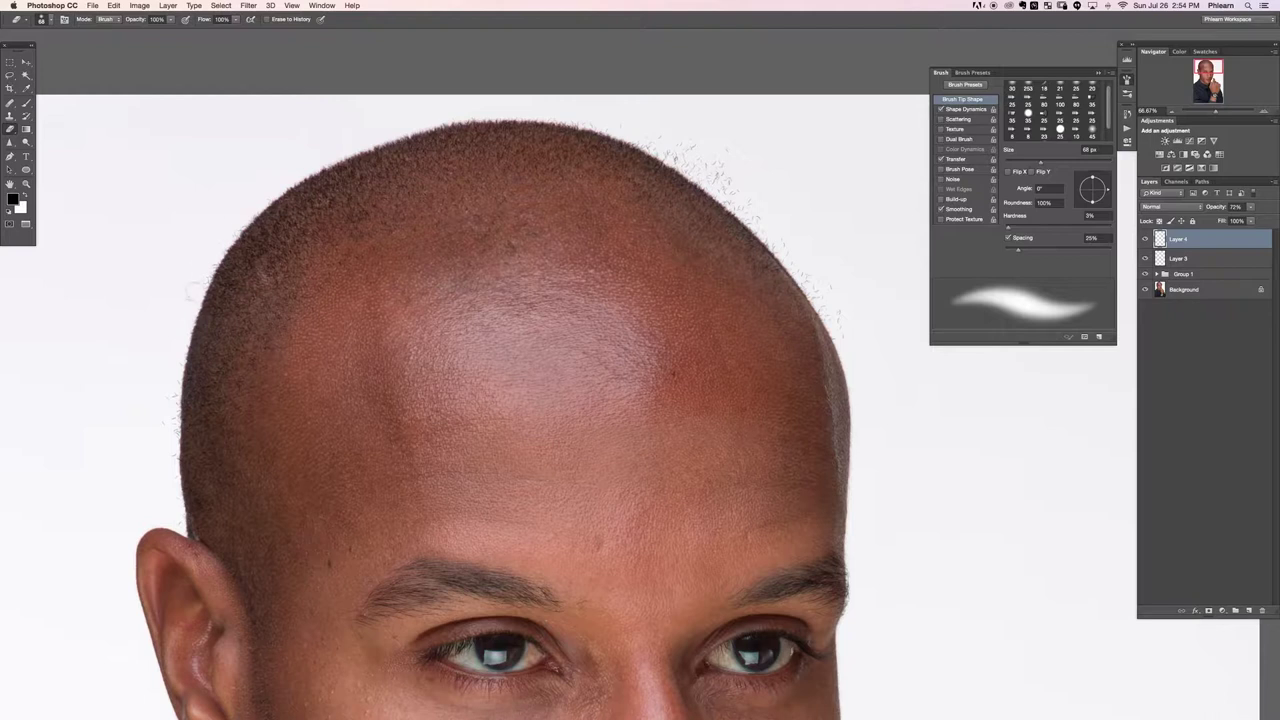
drag(165, 392, 168, 484)
mouse_move(760, 225)
mouse_down()
mouse_move(674, 133)
mouse_move(711, 158)
mouse_move(669, 152)
mouse_move(711, 160)
mouse_move(821, 263)
mouse_move(846, 329)
mouse_up()
Compare the head close up and in full view with the scalp hair layer hidden and shown.
click(1145, 240)
click(1145, 240)
click(1145, 240)
click(1145, 240)
key(super+minus)
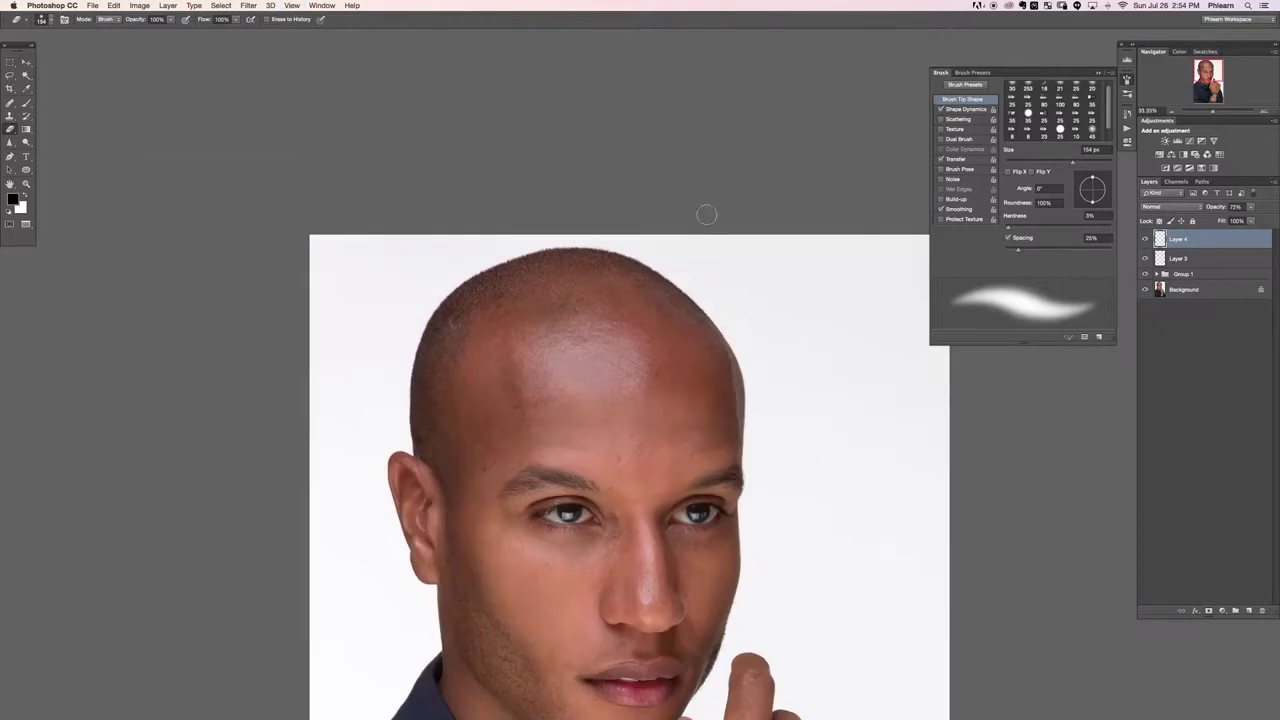
drag(776, 386, 770, 243)
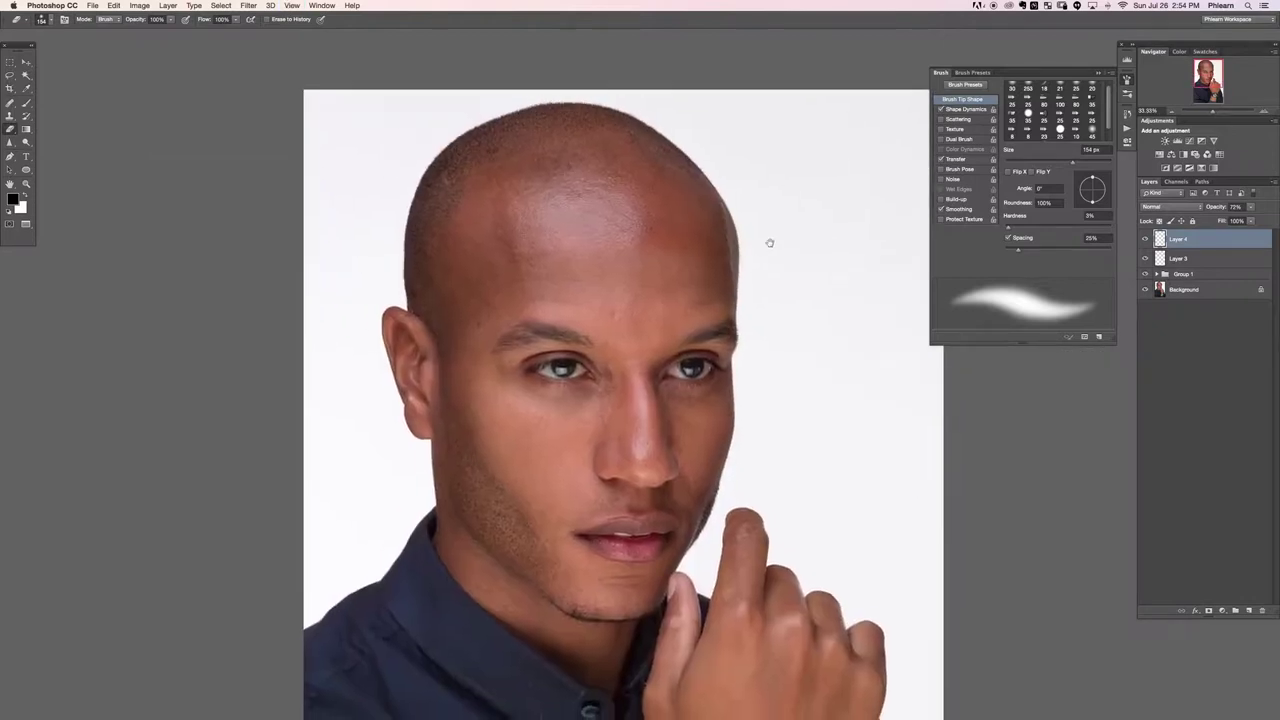
click(1145, 240)
click(1145, 240)
click(1145, 240)
click(1145, 240)
click(1145, 240)
click(1145, 240)
Group the stubble and scalp hair layers, and compare the portrait with the group hidden and shown.
shift+click(1200, 262)
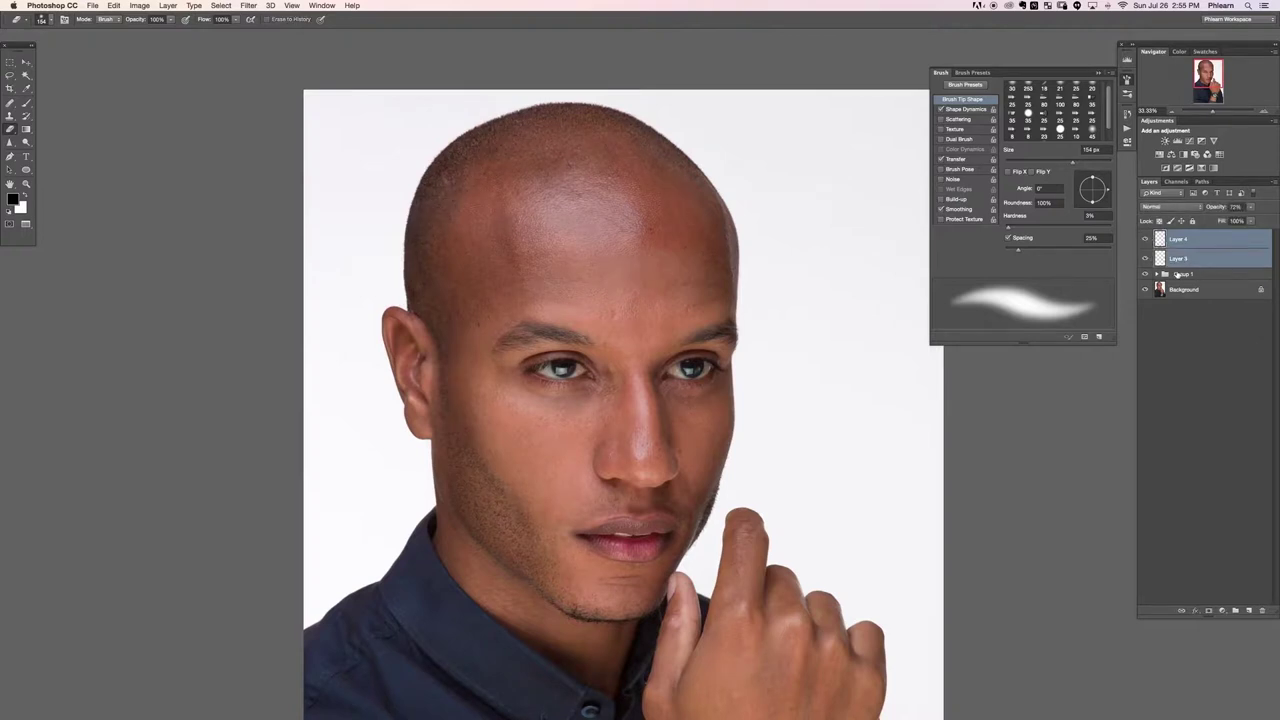
key(ctrl+g)
click(1145, 235)
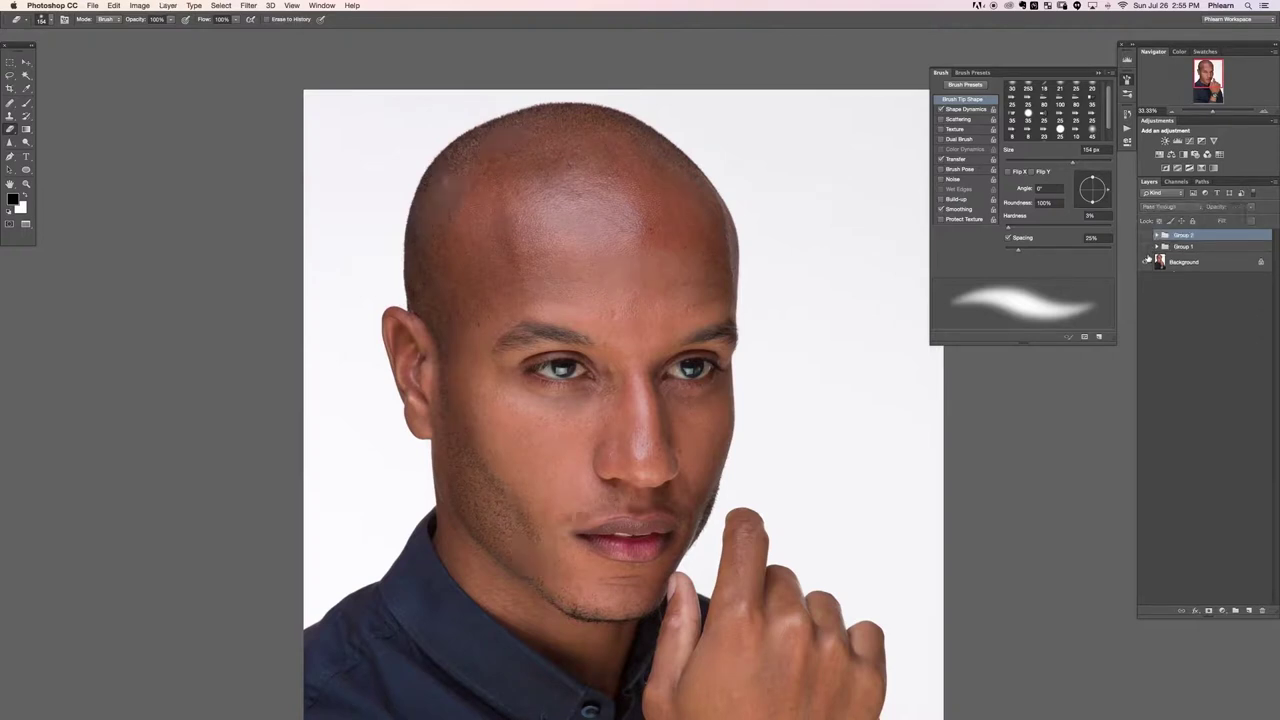
click(1145, 236)
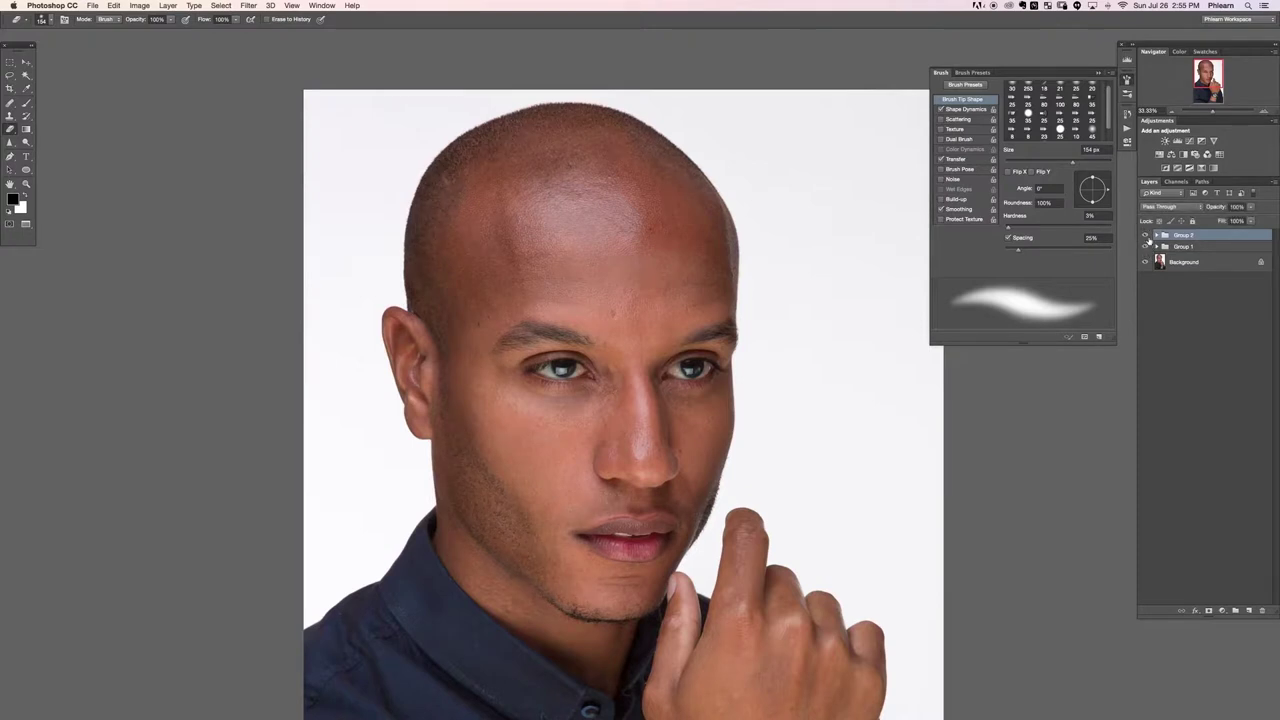
click(1145, 236)
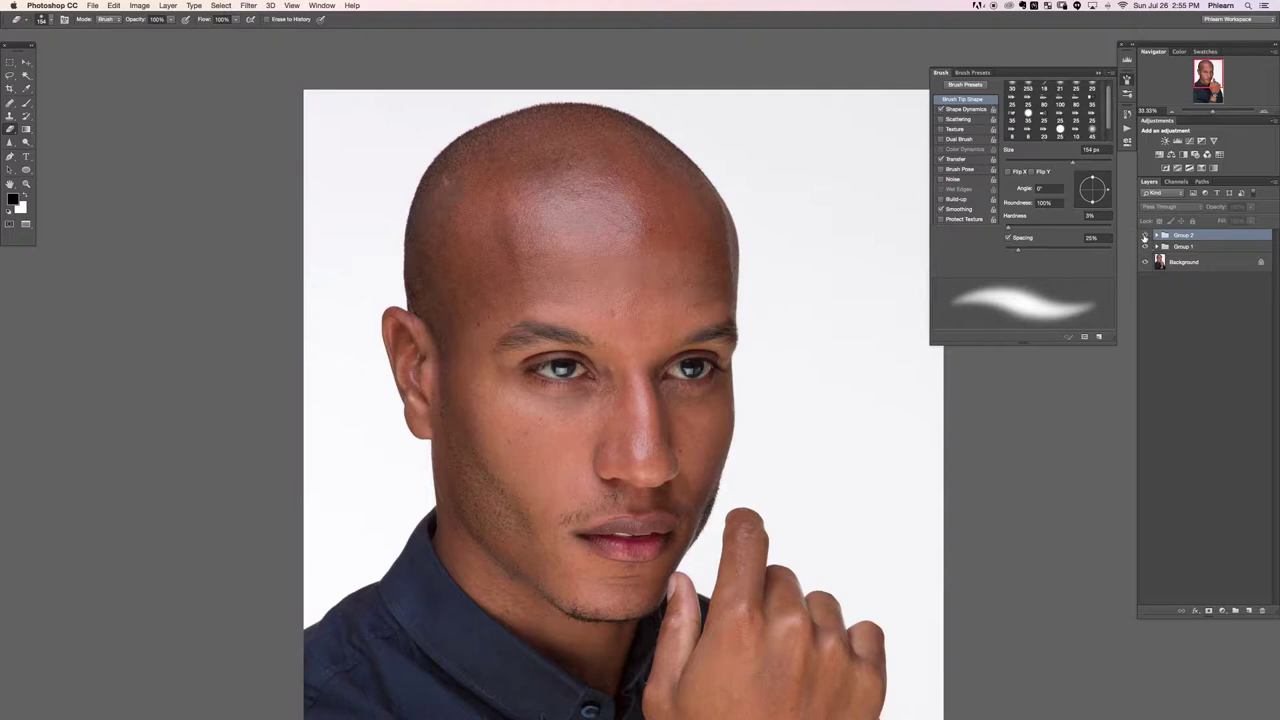
click(1145, 236)
Add a new layer above the groups and try the hair brush on the white background.
scroll(715, 555, down, 3)
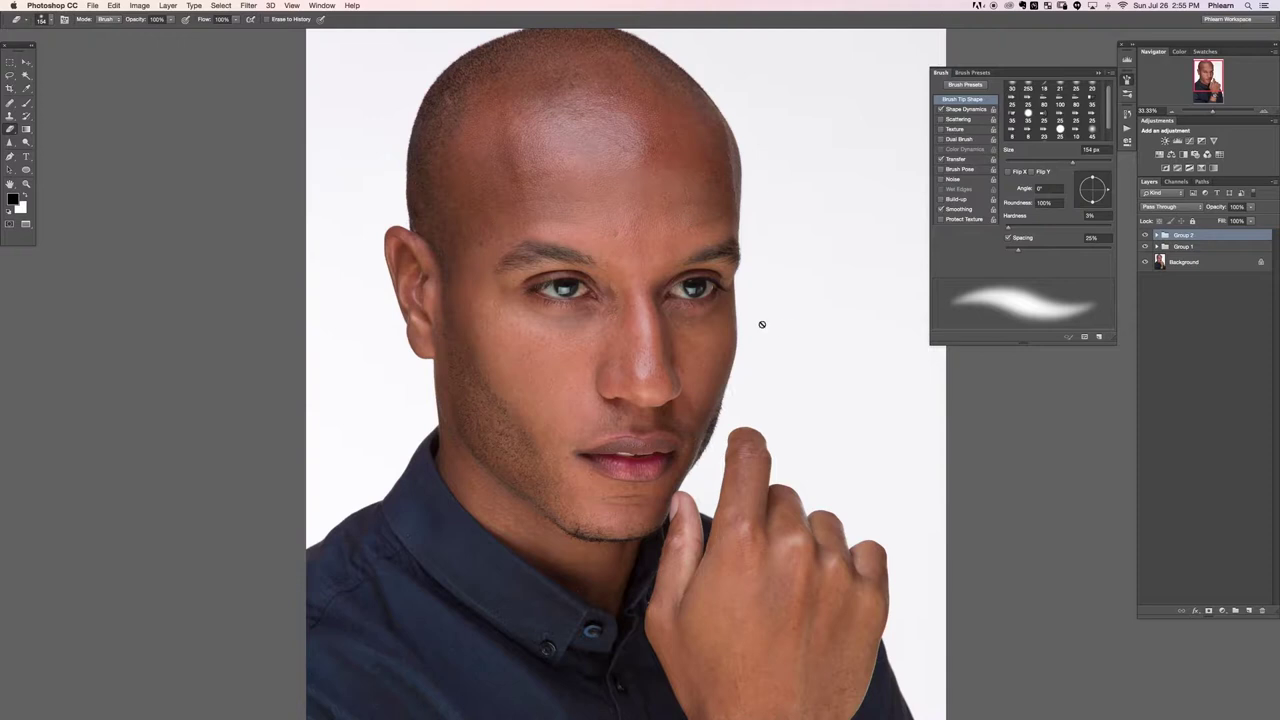
key(alt+shift+super+n)
key(b)
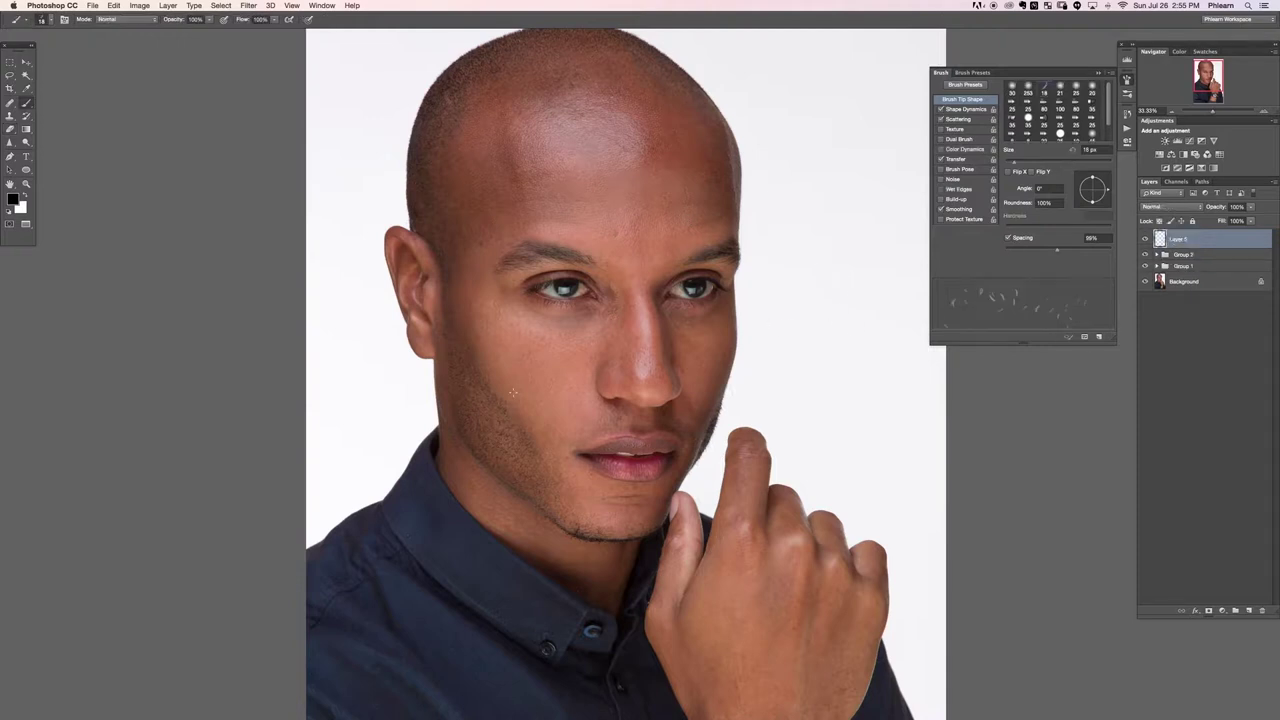
drag(337, 217, 412, 265)
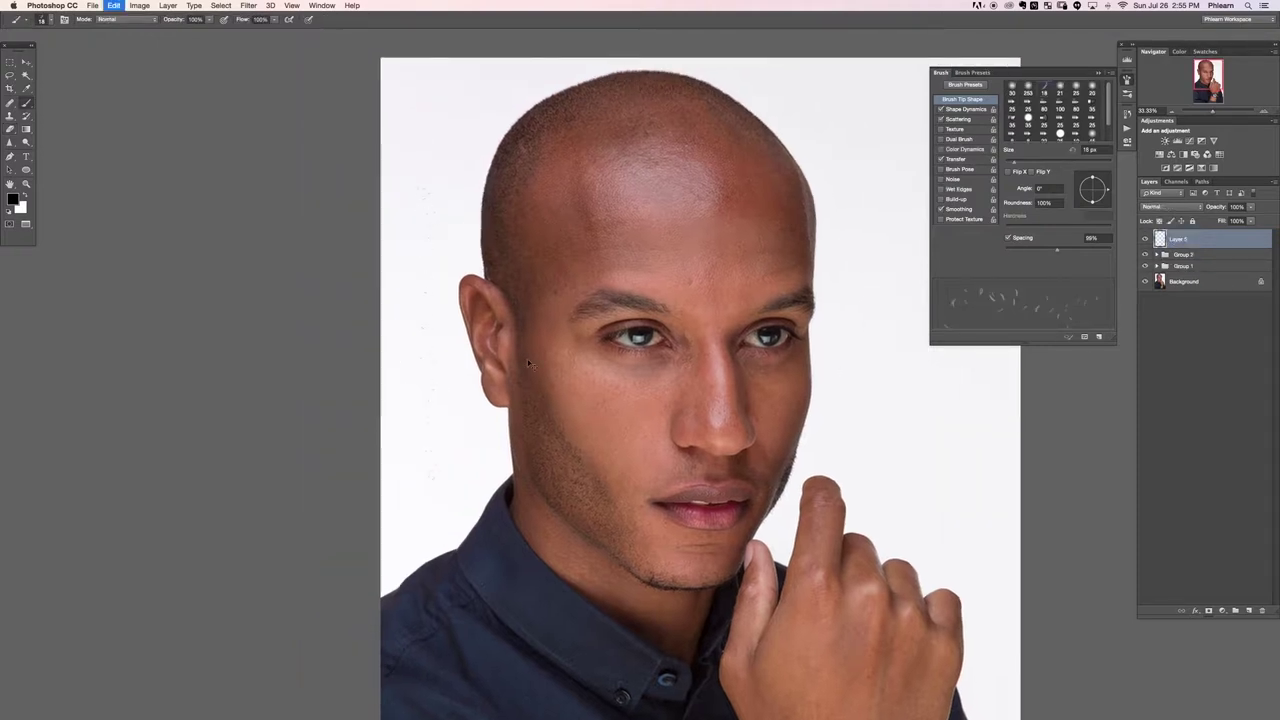
key(super+equal)
key(super+equal)
drag(648, 265, 815, 223)
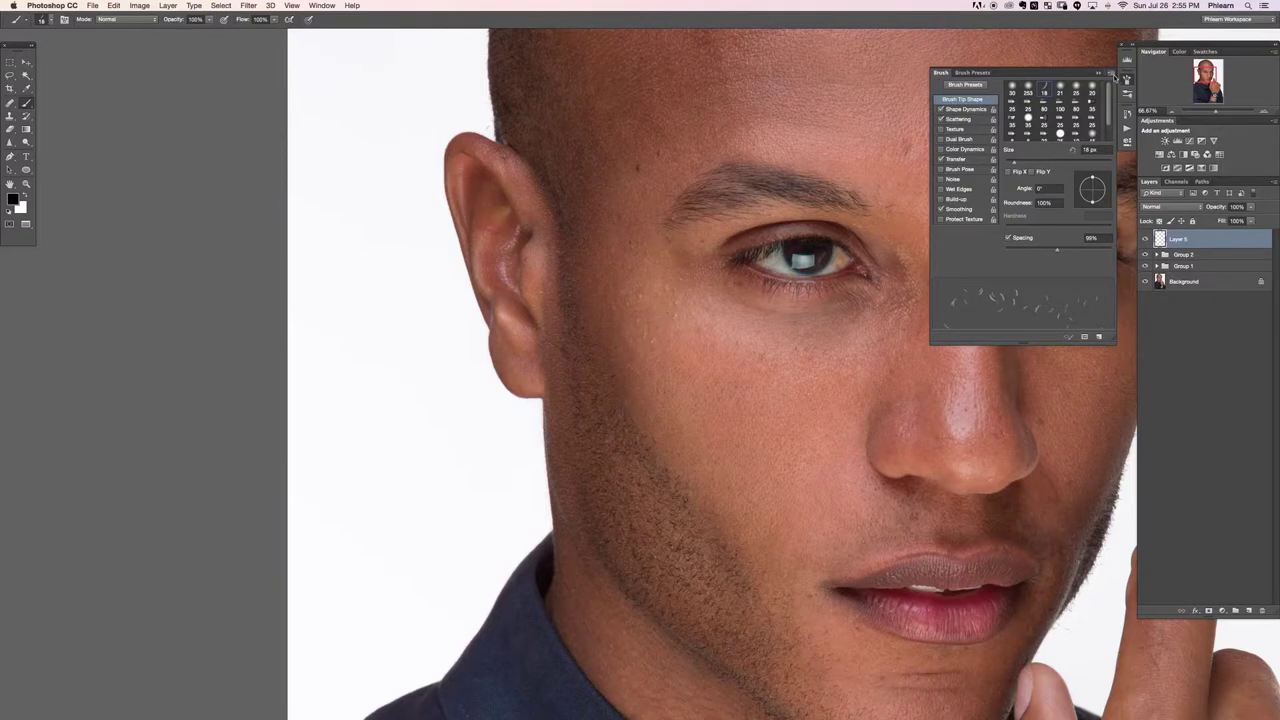
Save the current brush as a new preset, adding "Final" to the name Facial Hair 1.
click(1111, 74)
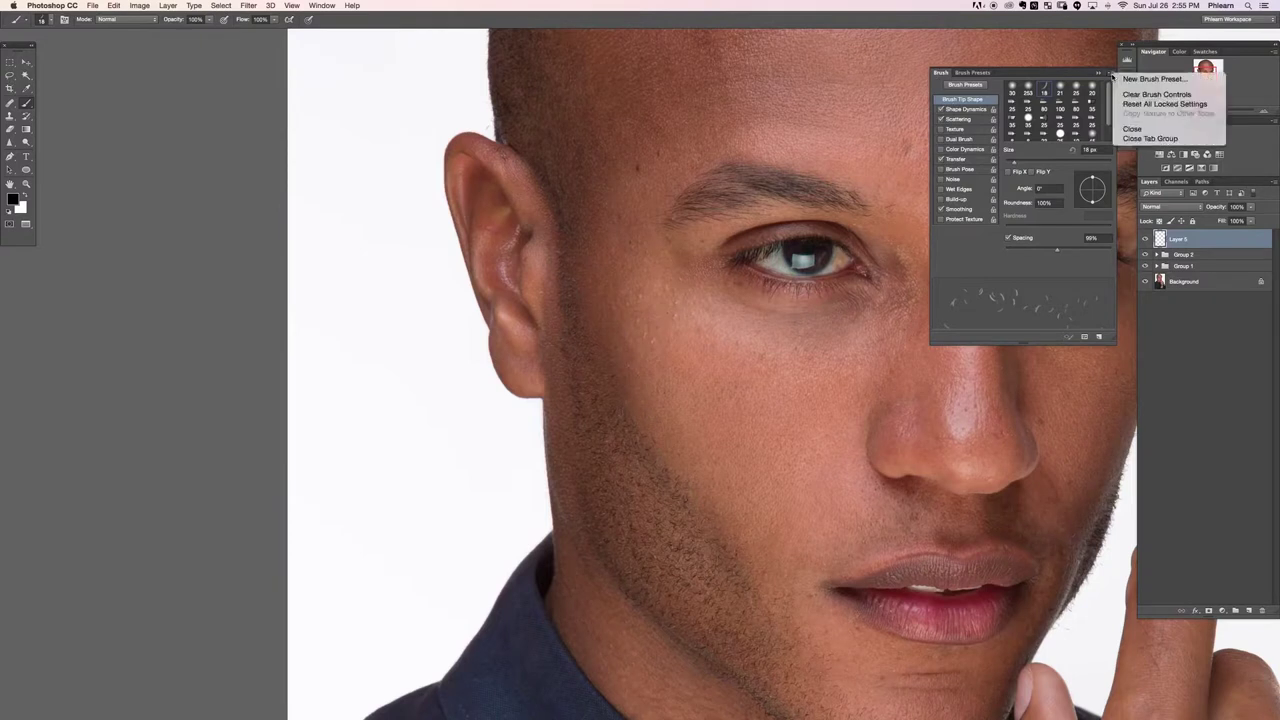
click(1126, 78)
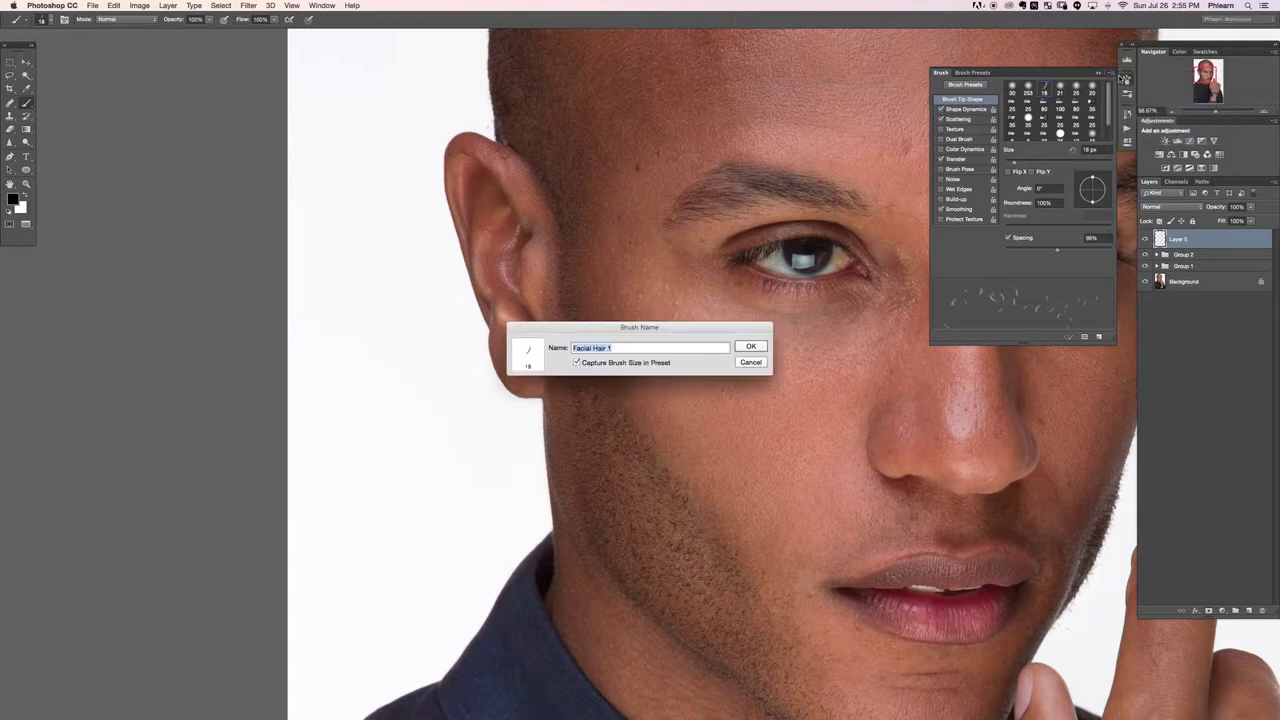
key(Right)
text(Final)
key(Return)
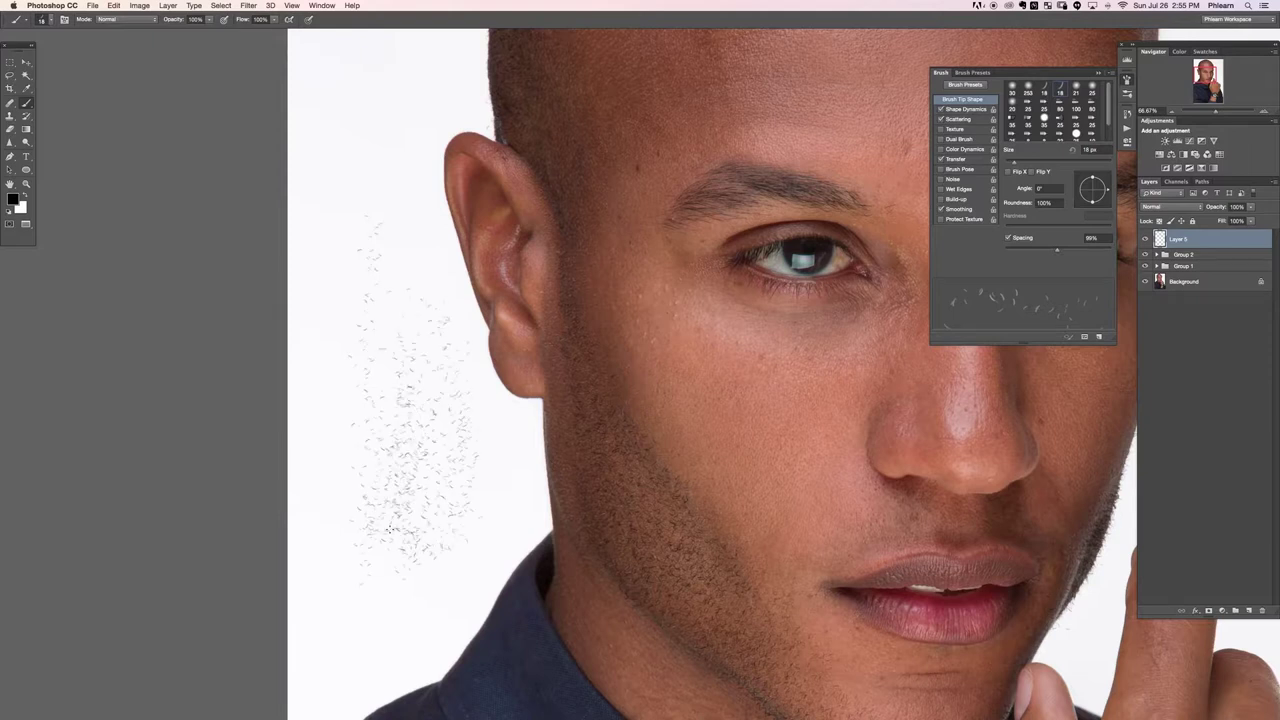
Delete the test layer that holds the sample hairs beside the ear.
key(Delete)
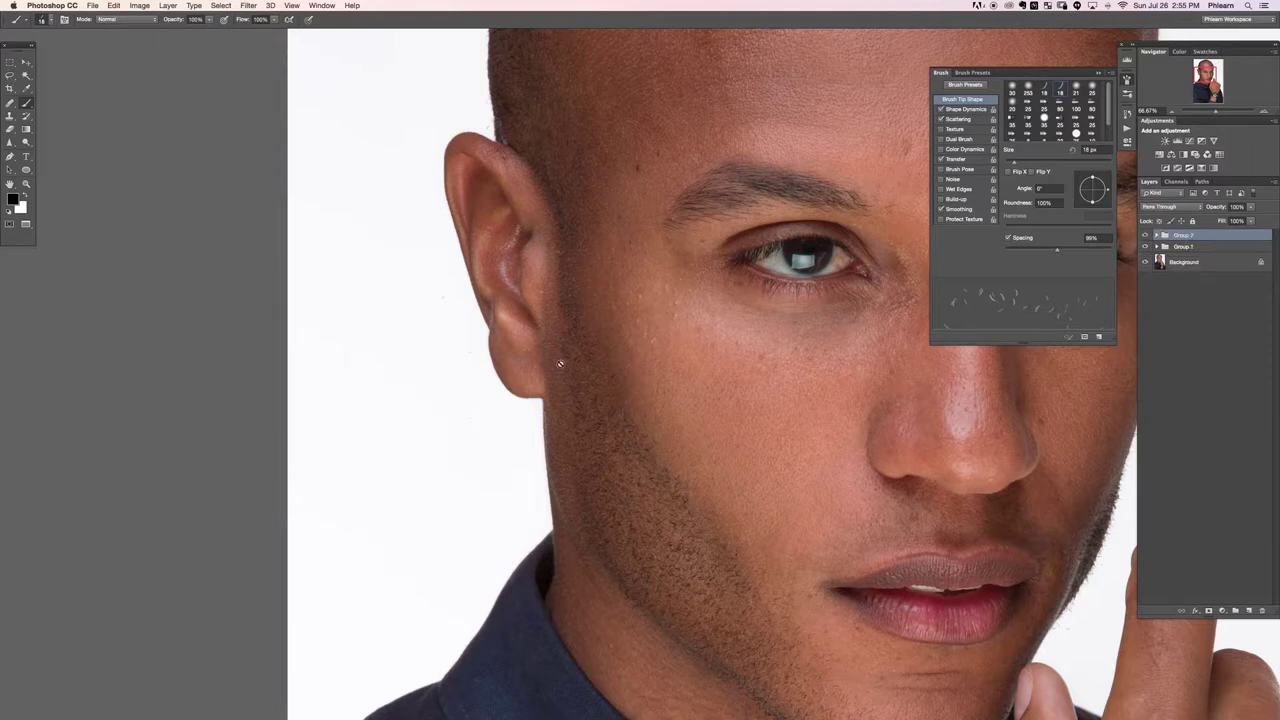
key(super+minus)
key(super+minus)
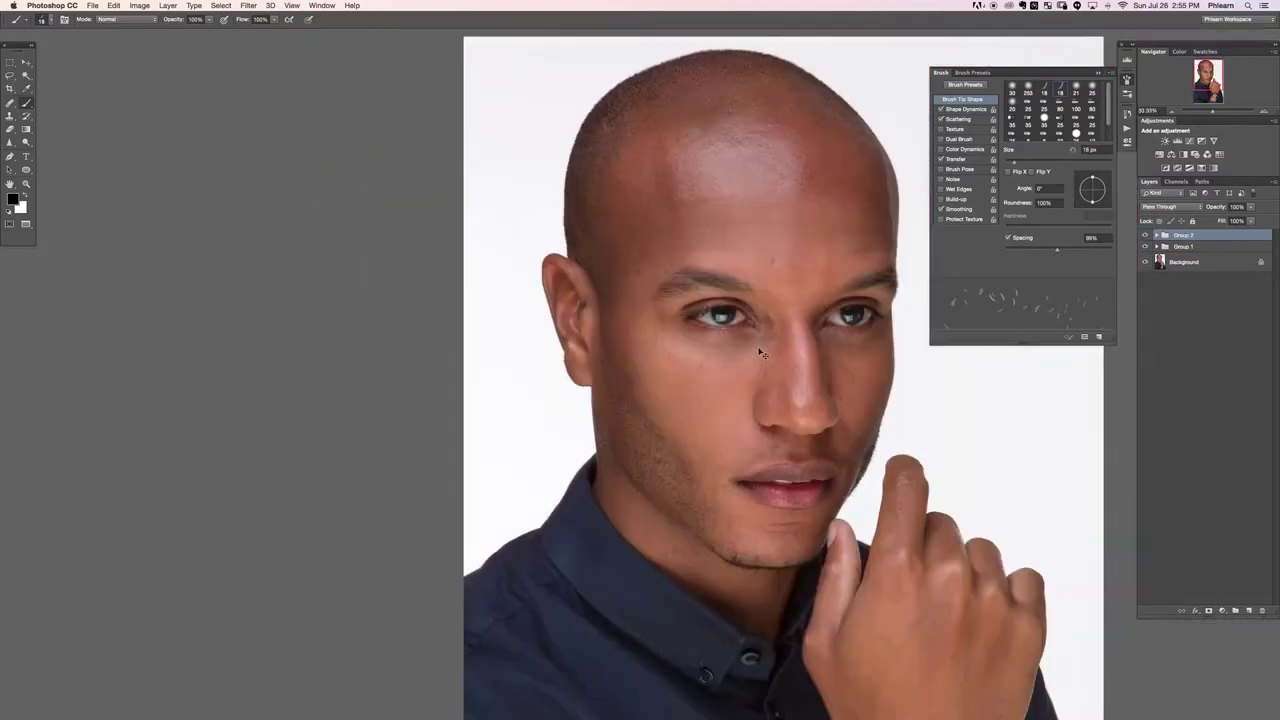
Arrange the four portrait windows across the workspace at 12.5% zoom, separating the two long-haired portraits and the dark studio shot.
scroll(589, 320, right, 5)
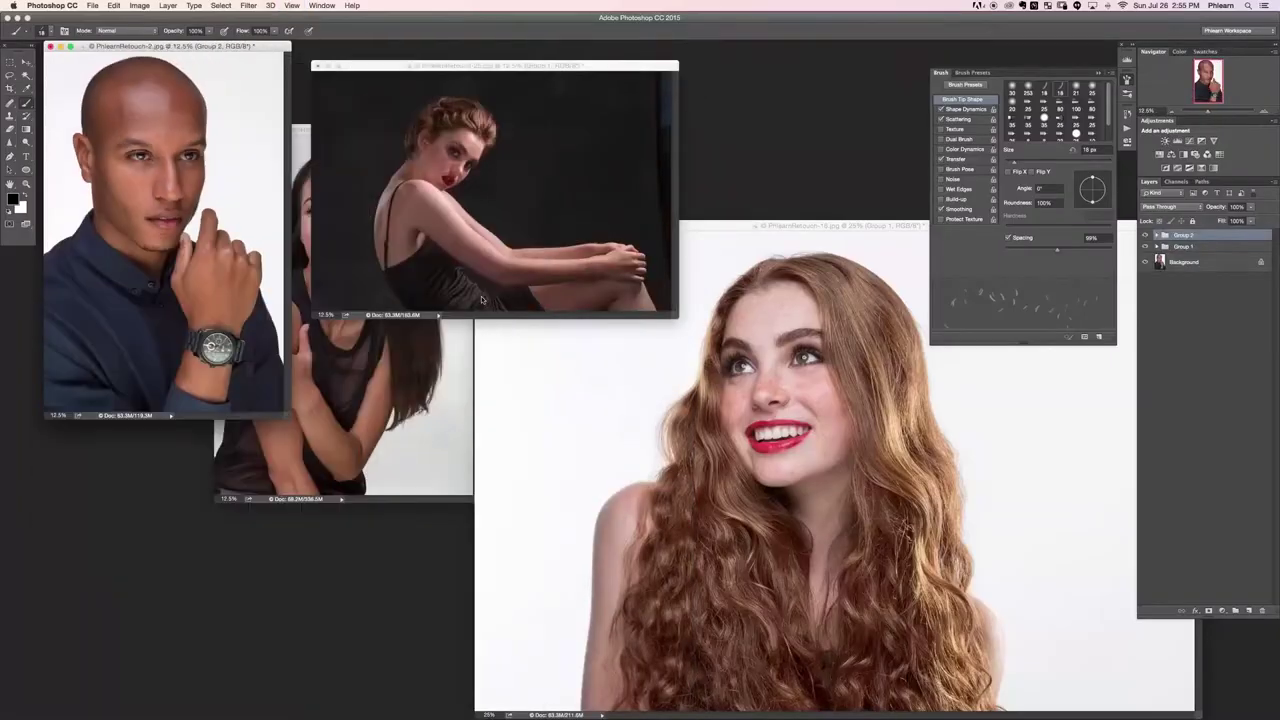
drag(548, 67, 722, 67)
drag(428, 130, 292, 268)
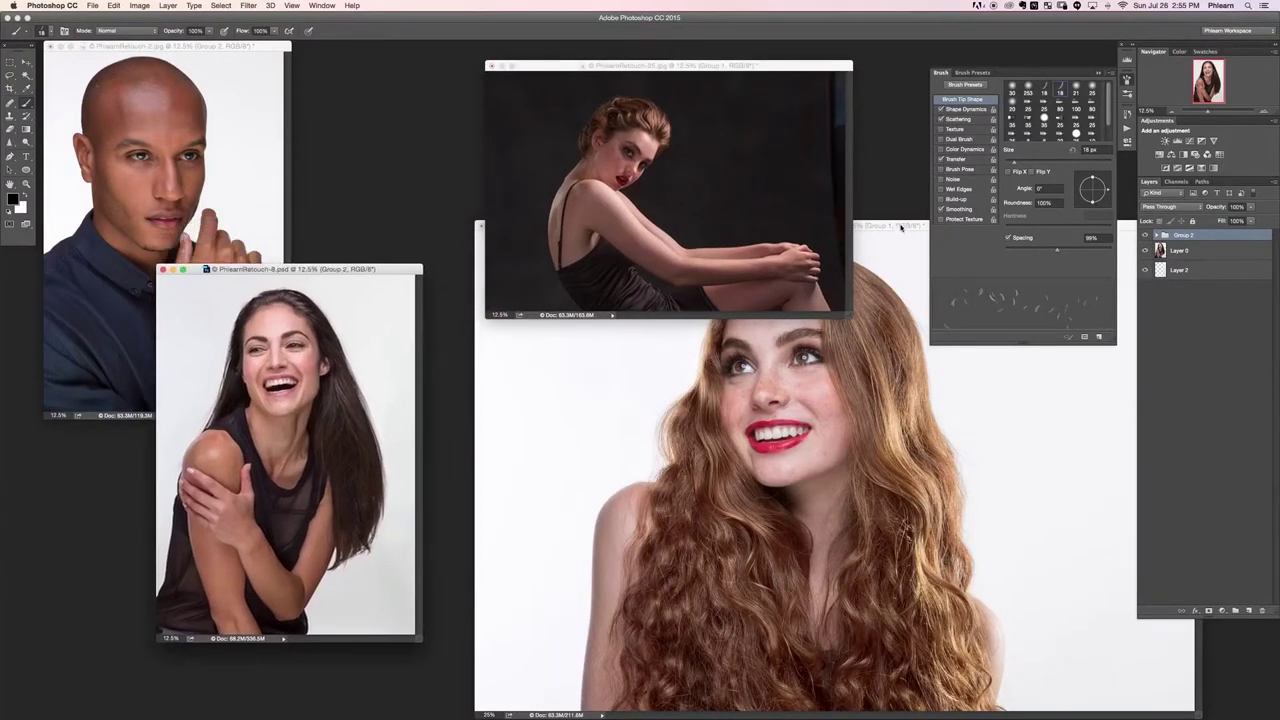
click(900, 229)
key(super+minus)
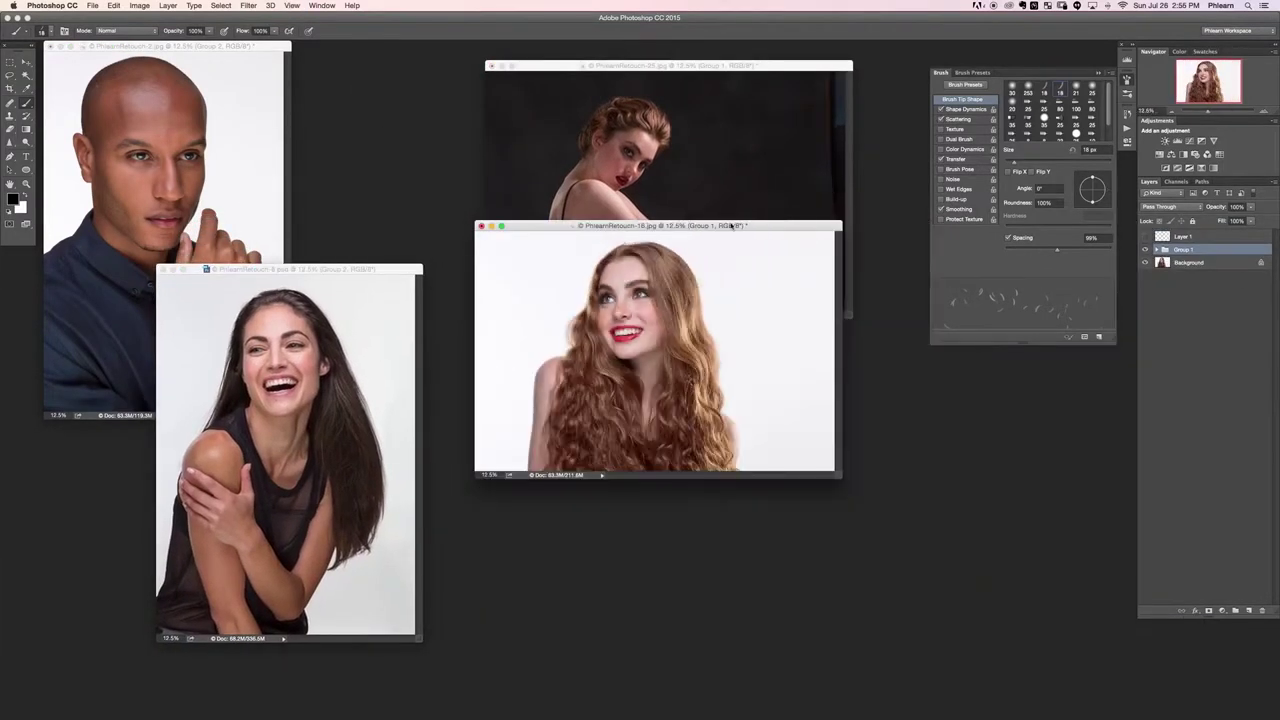
drag(730, 227, 765, 397)
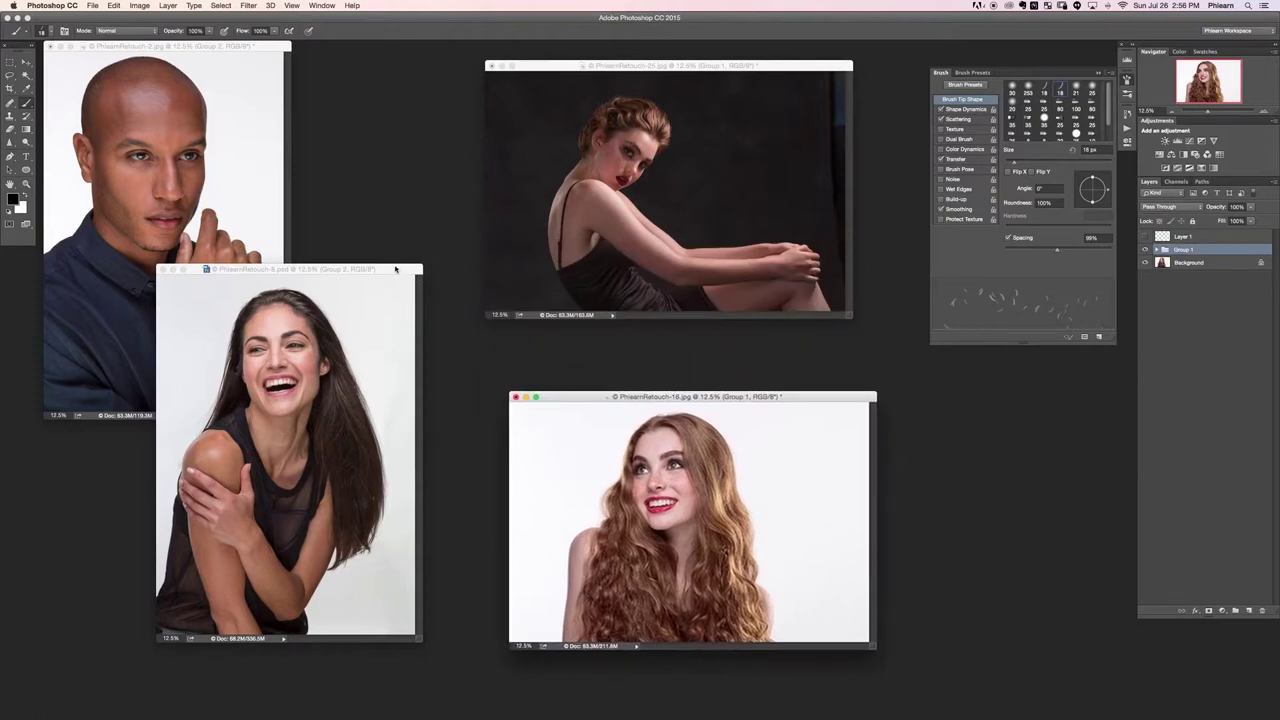
drag(396, 269, 436, 251)
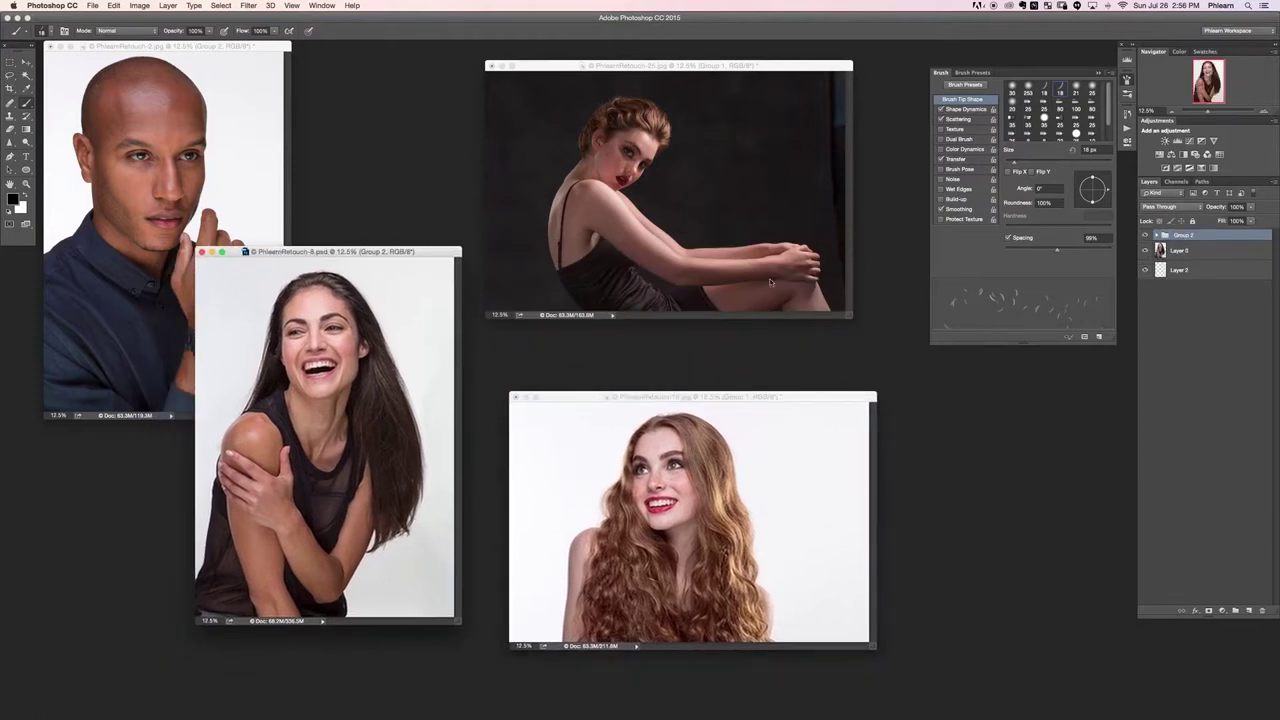
Compare the laughing brunette portrait, PhlearnRetouch-8, with Group 2 hidden and shown, also toggling Layer 0.
click(1145, 235)
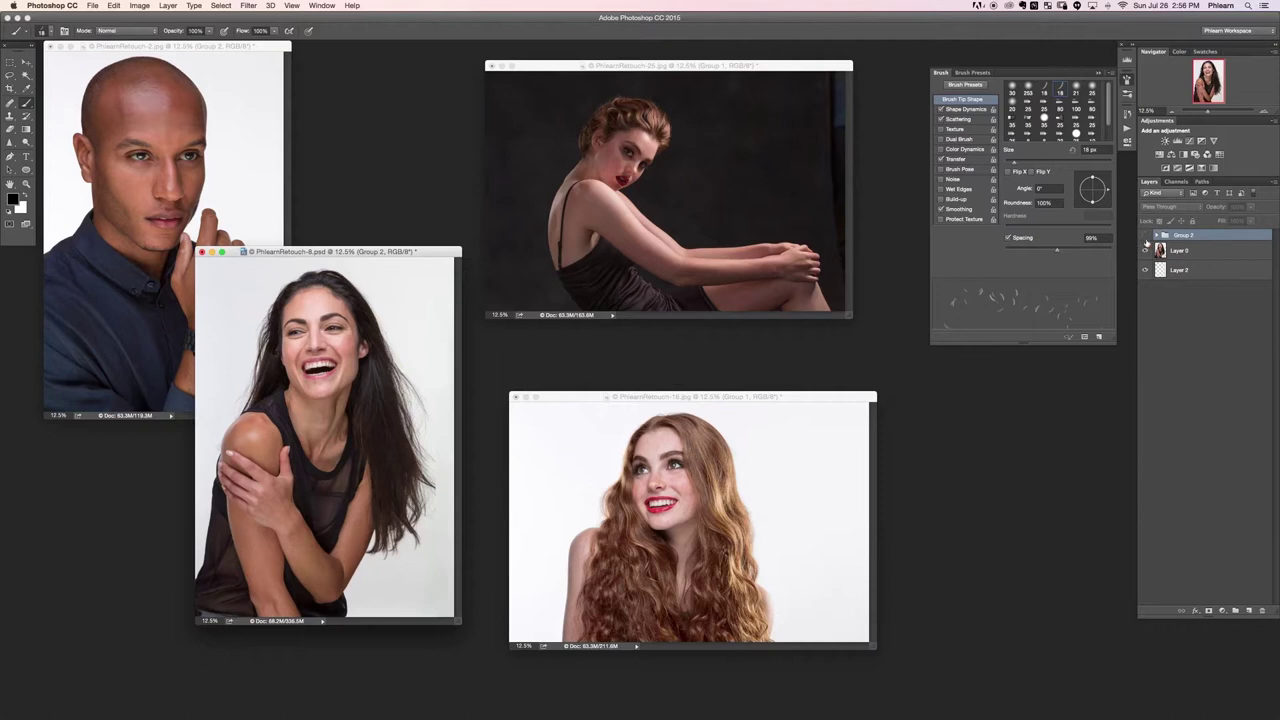
click(1145, 235)
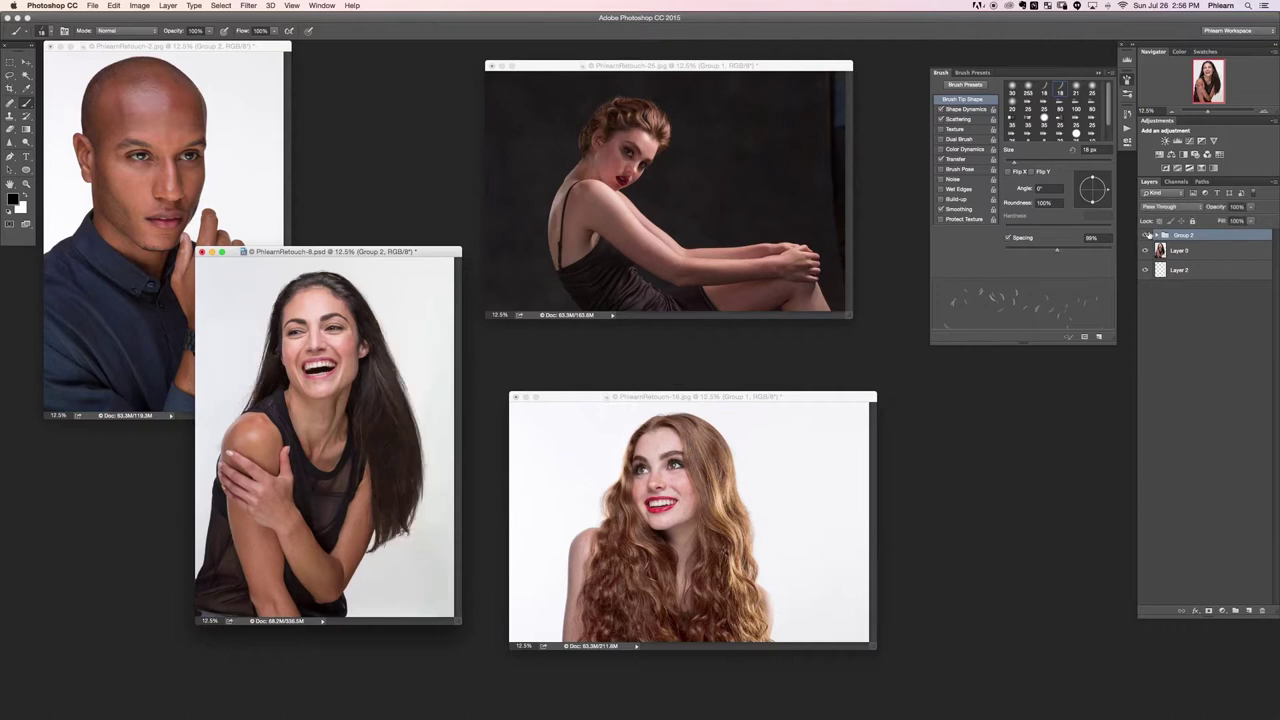
click(1145, 235)
click(1145, 235)
click(1145, 235)
click(1145, 235)
click(1145, 236)
click(1145, 236)
click(1145, 236)
click(1145, 236)
click(1145, 236)
click(1145, 250)
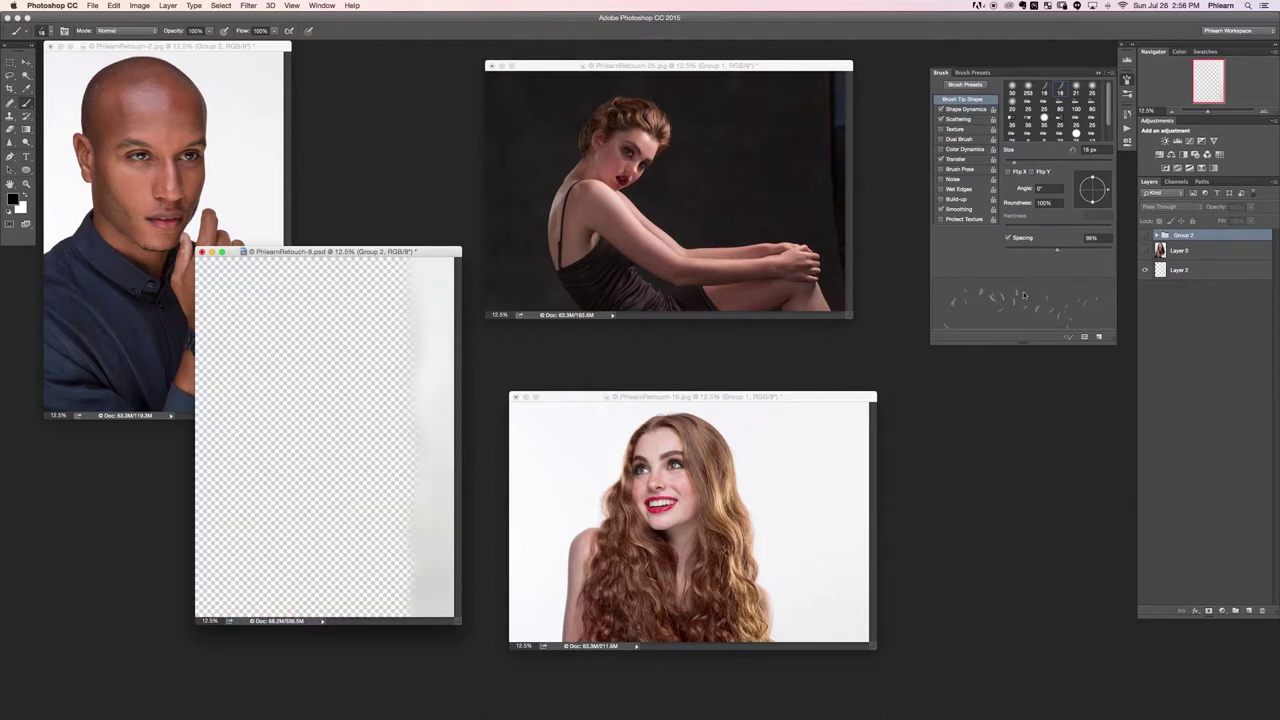
click(1145, 250)
click(1145, 236)
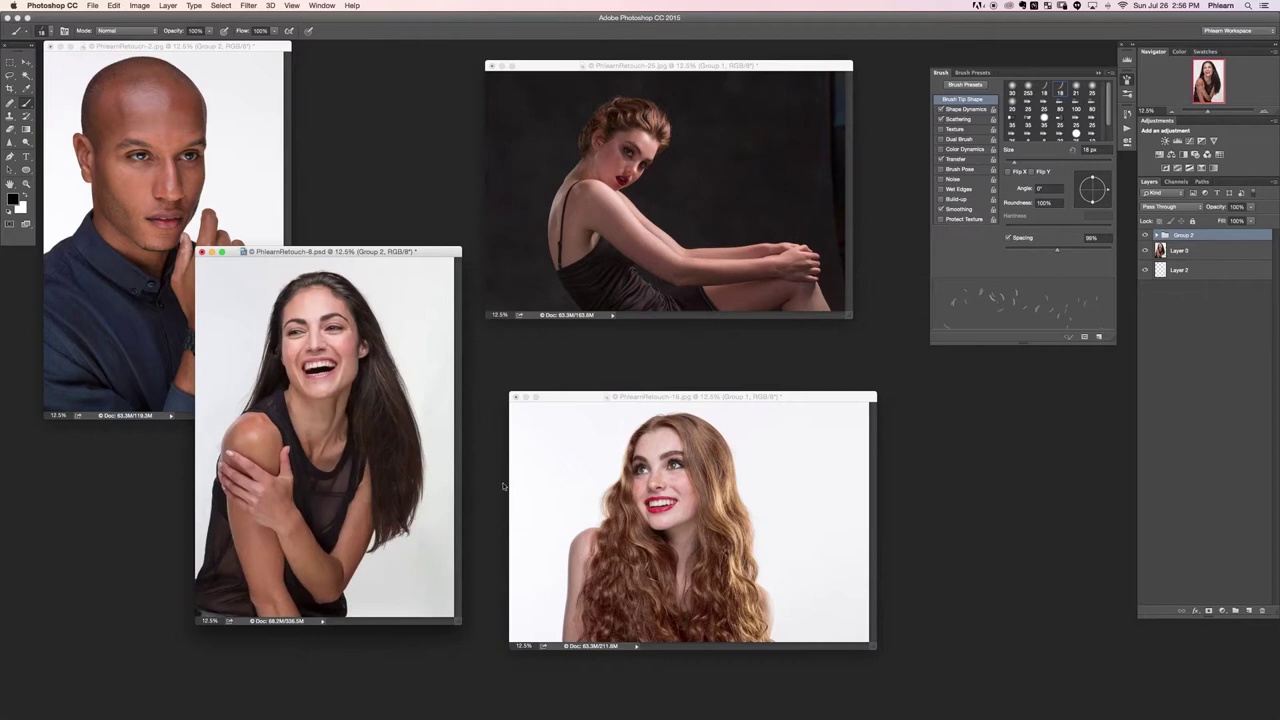
Bring the curly-haired portrait, PhlearnRetouch-16, forward and compare it with Group 1 hidden and shown.
drag(659, 393, 665, 372)
click(1145, 250)
click(1145, 250)
click(1145, 250)
click(1145, 250)
click(1145, 250)
click(1145, 250)
Shift the colour of the Color Fill 2 copy layer inside Group 1 to a less saturated reddish brown.
click(1157, 250)
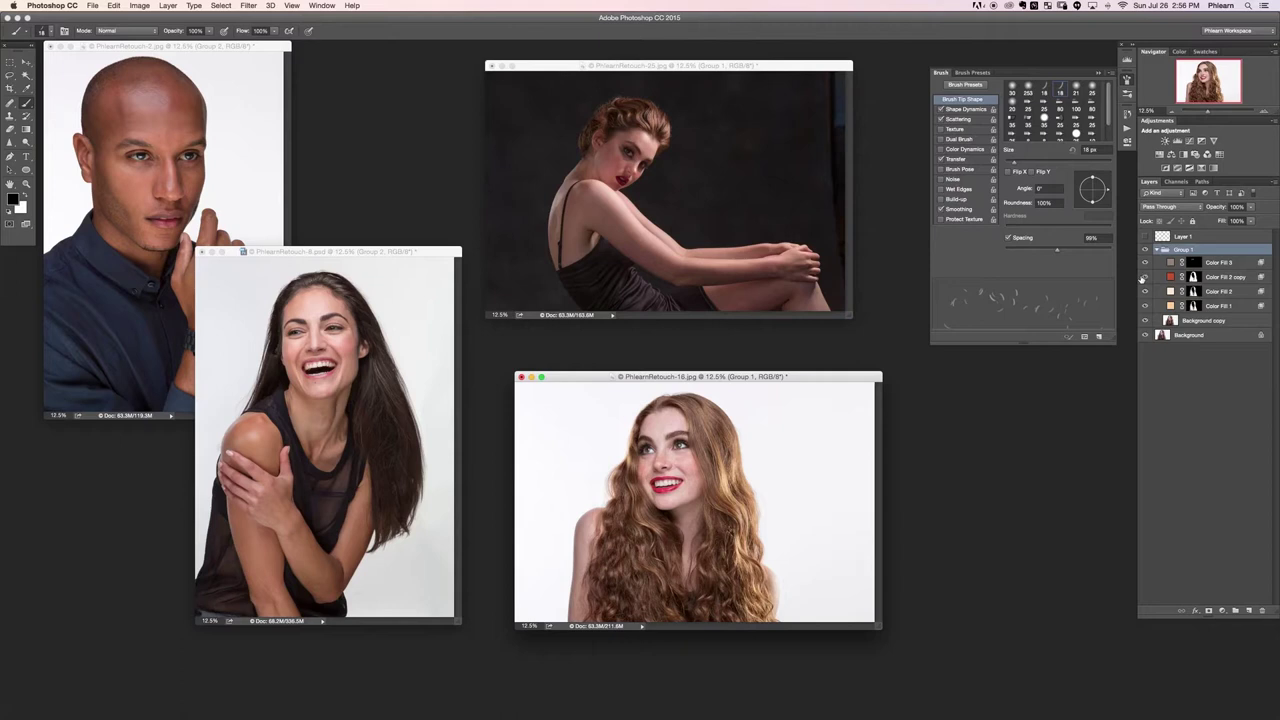
double_click(1170, 277)
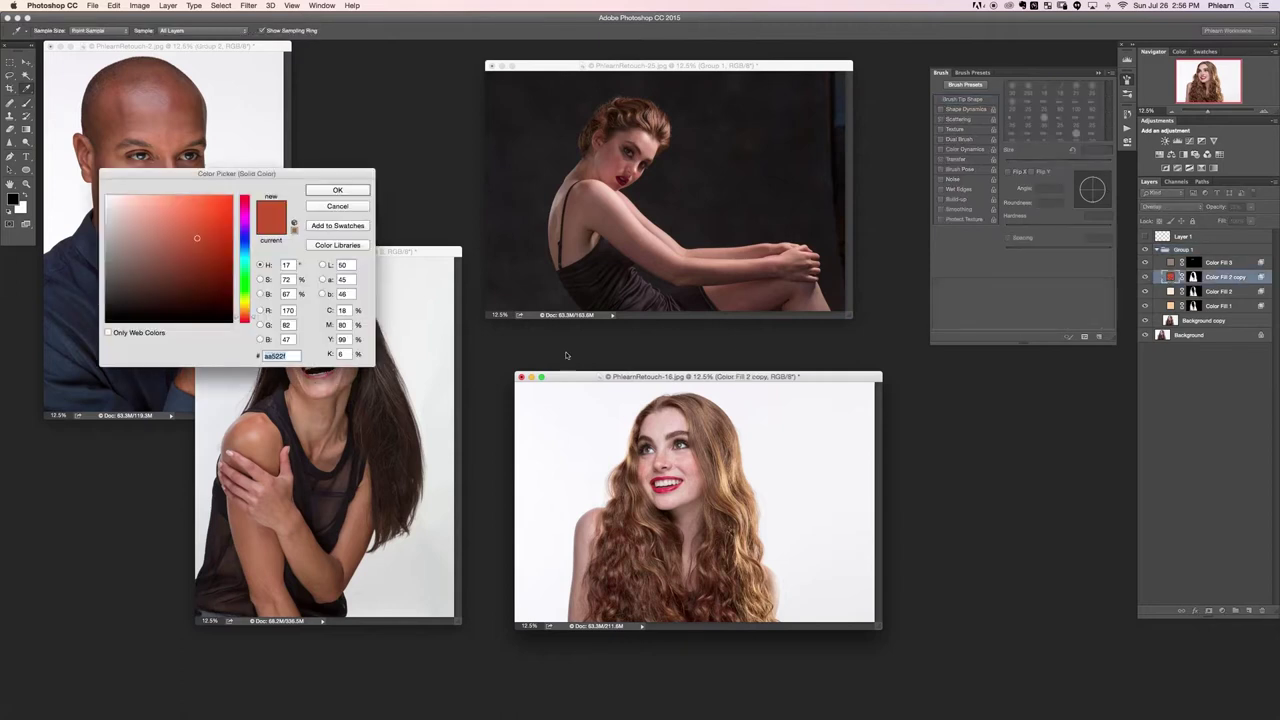
drag(178, 240, 174, 244)
click(337, 191)
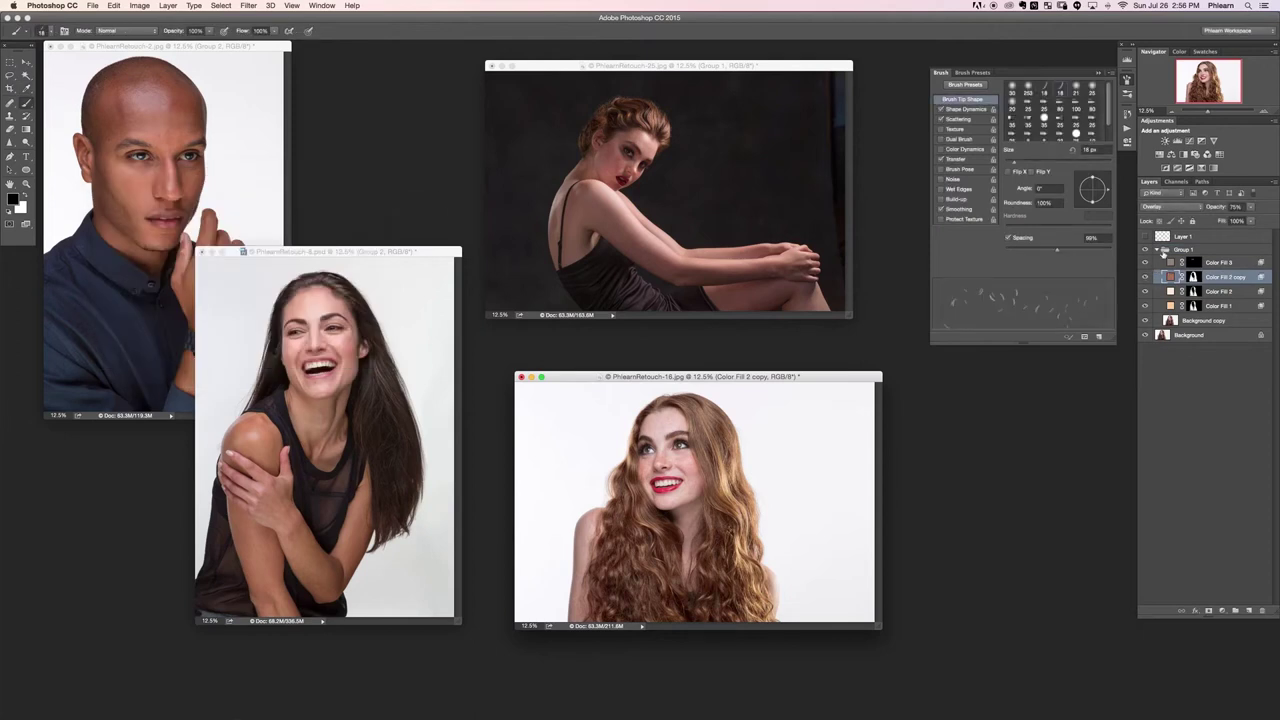
click(1157, 250)
Check the recoloured curly hair by toggling the visibility of Group 1 and the Background layer.
click(1145, 250)
click(1145, 250)
click(1145, 250)
click(1145, 252)
click(1145, 252)
click(1145, 261)
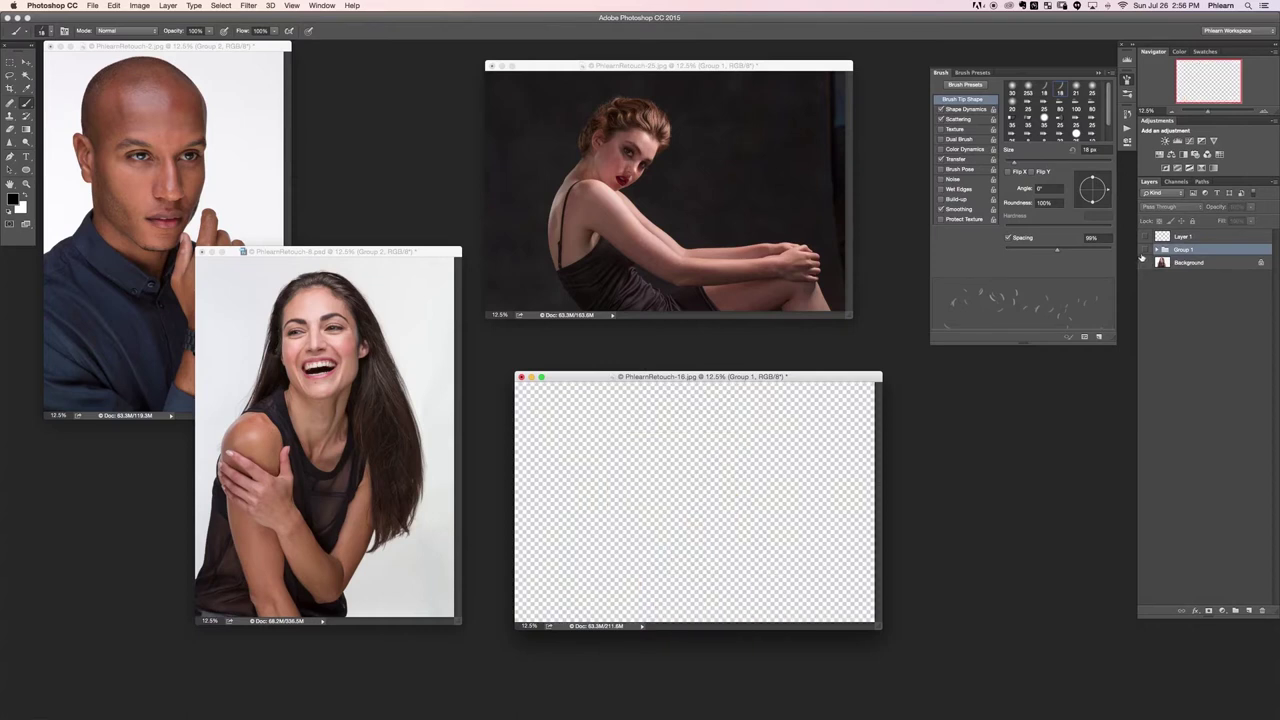
click(1145, 261)
Compare the dark studio portrait, PhlearnRetouch-25, with Group 1 hidden and shown, and examine the layers inside the group.
drag(760, 68, 779, 70)
click(1146, 235)
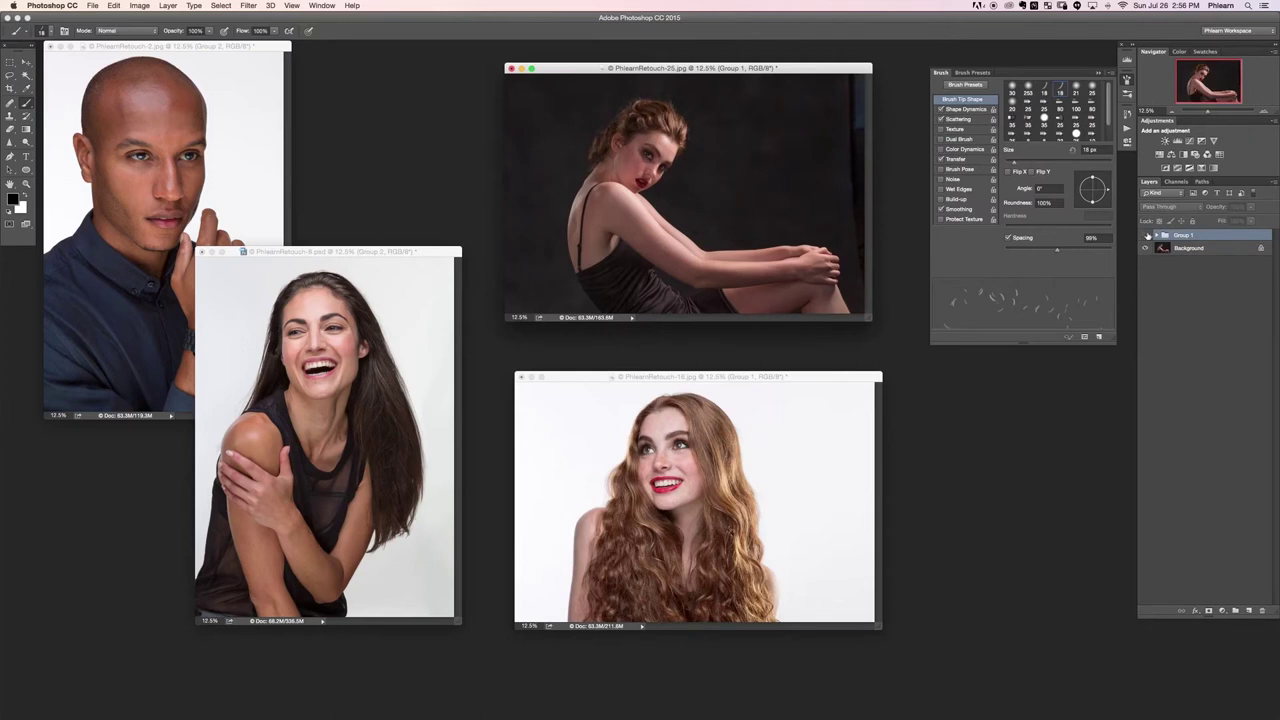
click(1146, 236)
click(1146, 236)
click(1146, 237)
click(1145, 238)
click(1146, 237)
click(1156, 235)
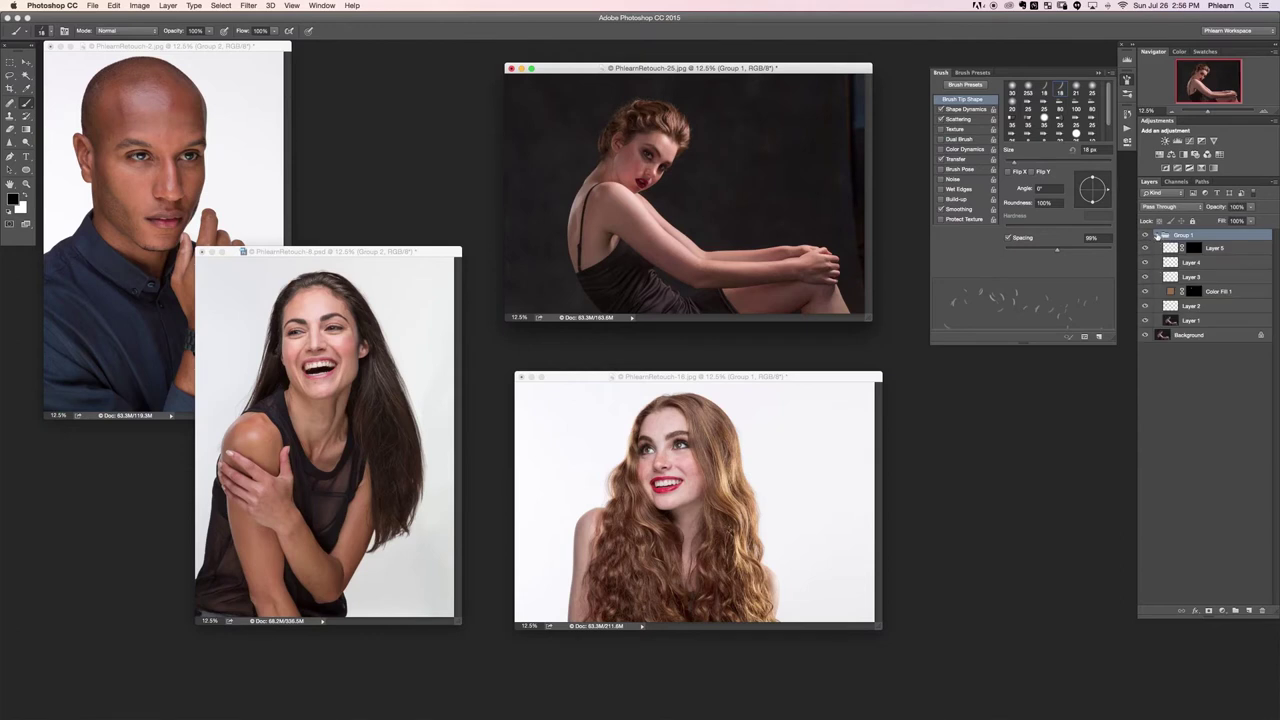
click(1157, 235)
click(1145, 237)
click(1145, 237)
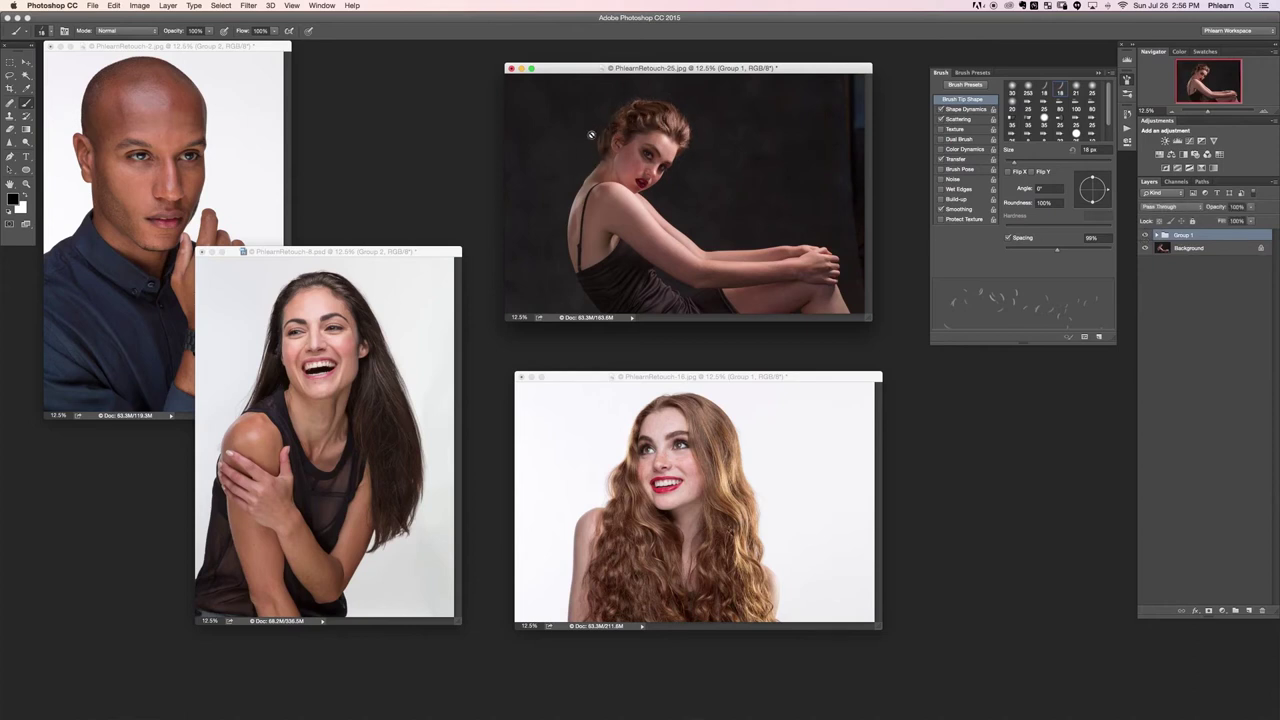
Bring the male portrait, PhlearnRetouch-2, to the front and compare it with its hair groups hidden and shown.
drag(240, 52, 328, 93)
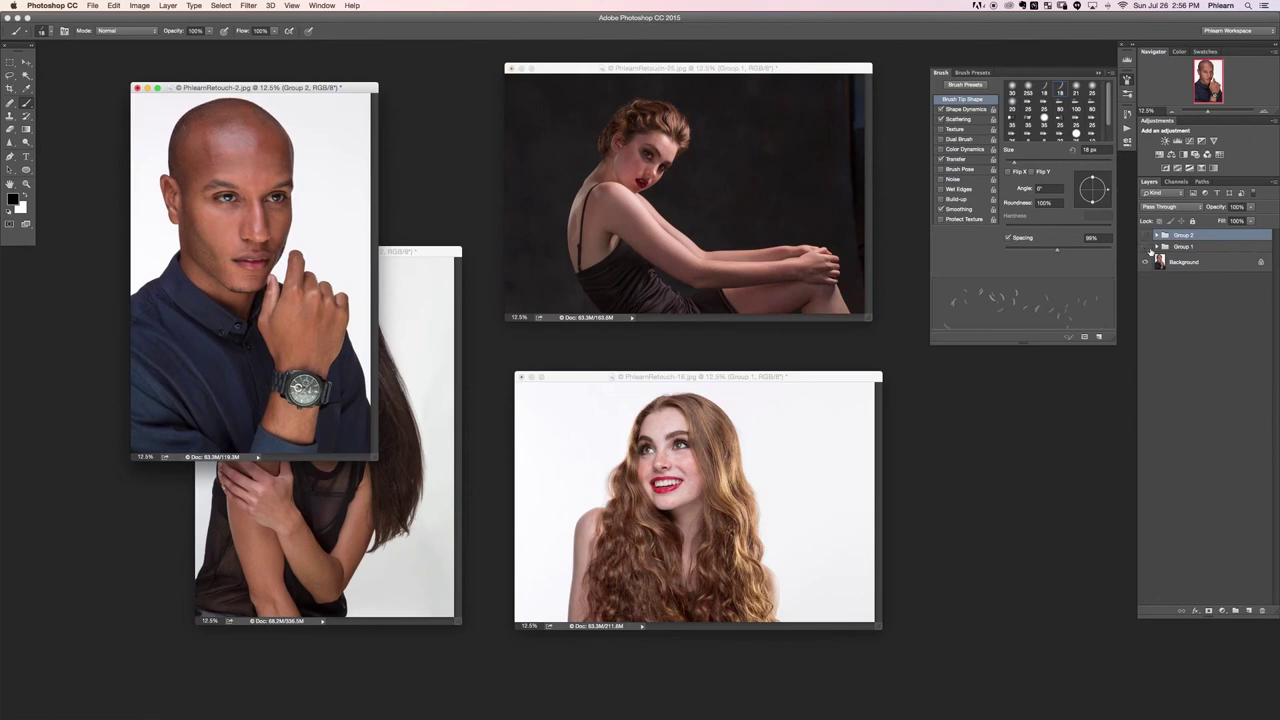
click(1145, 234)
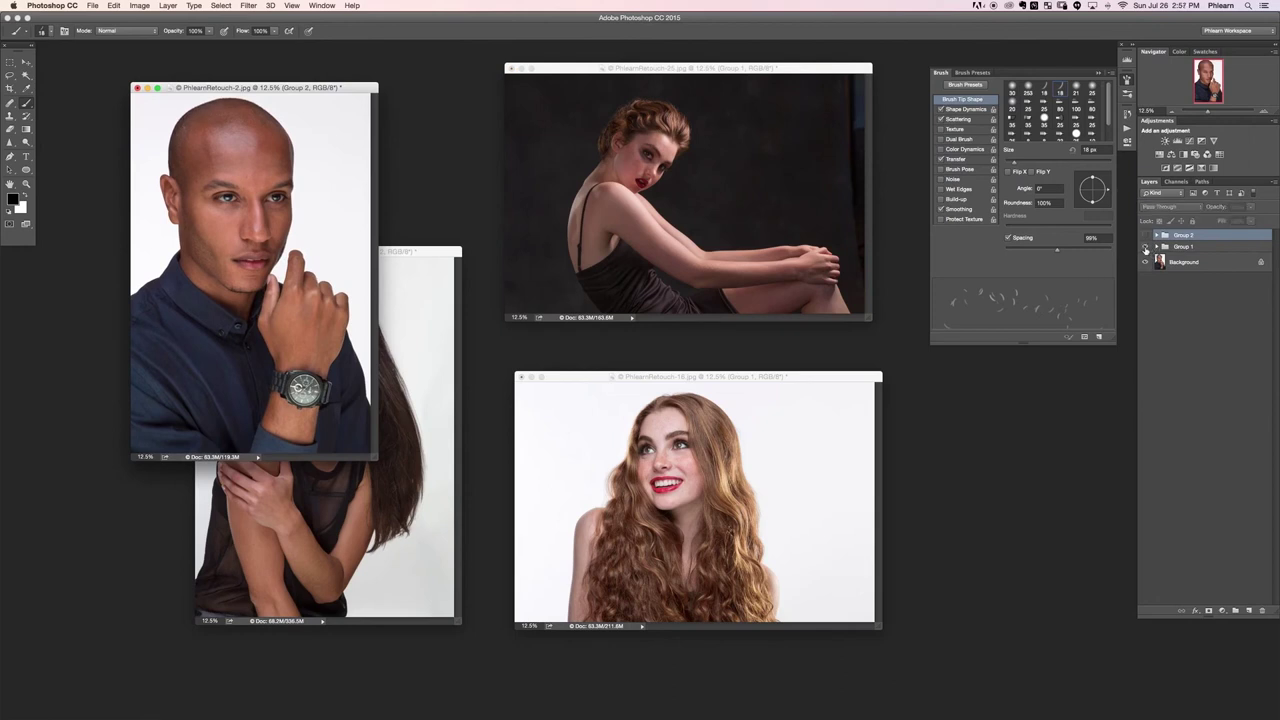
click(1145, 234)
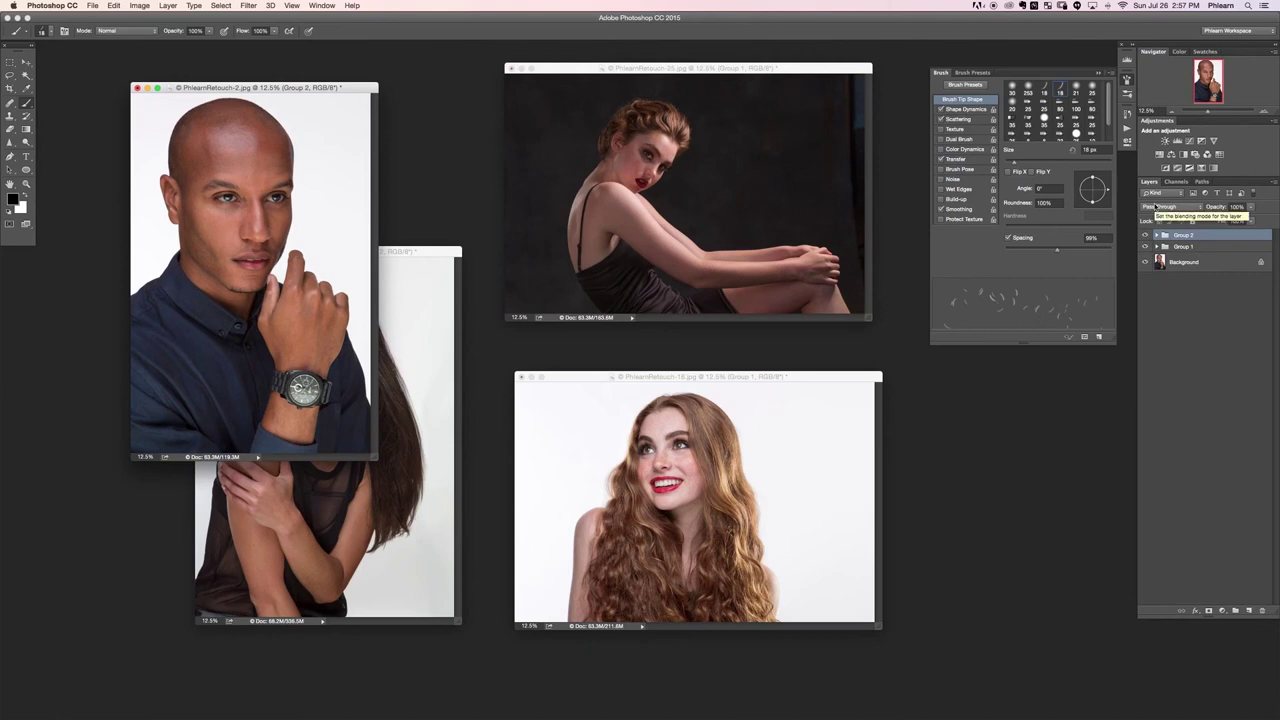
drag(354, 88, 294, 77)
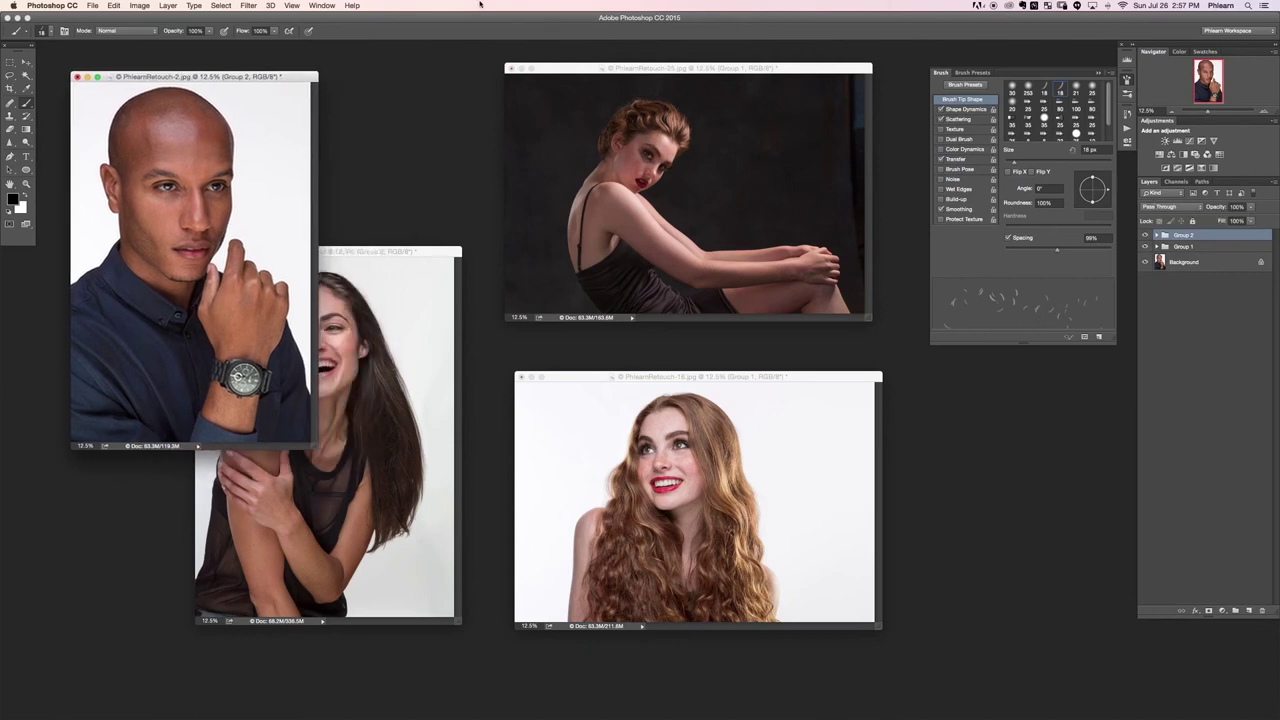